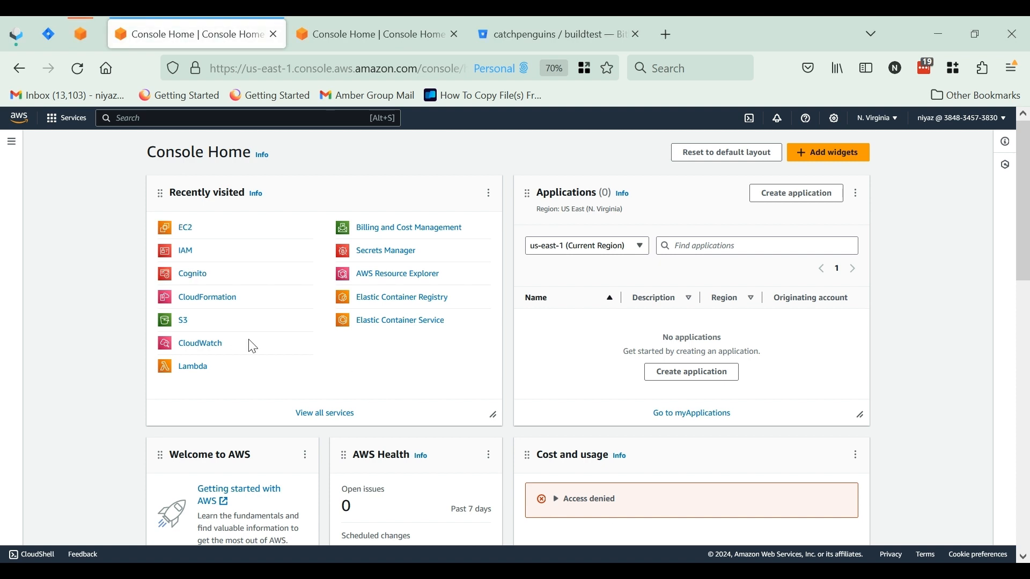
Find the Cognito service and open the demotest user pool
click(193, 119)
text(cog)
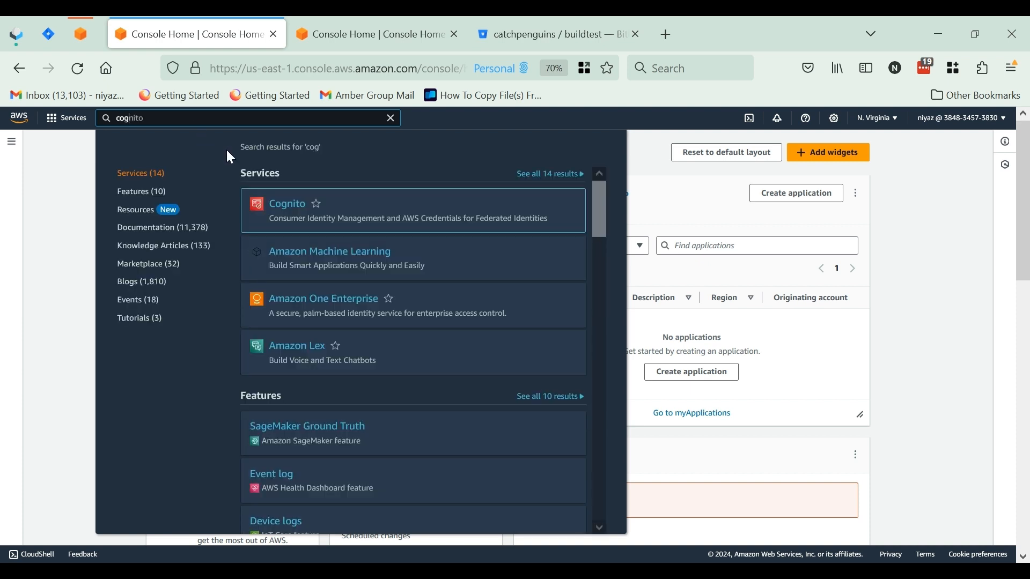
click(281, 208)
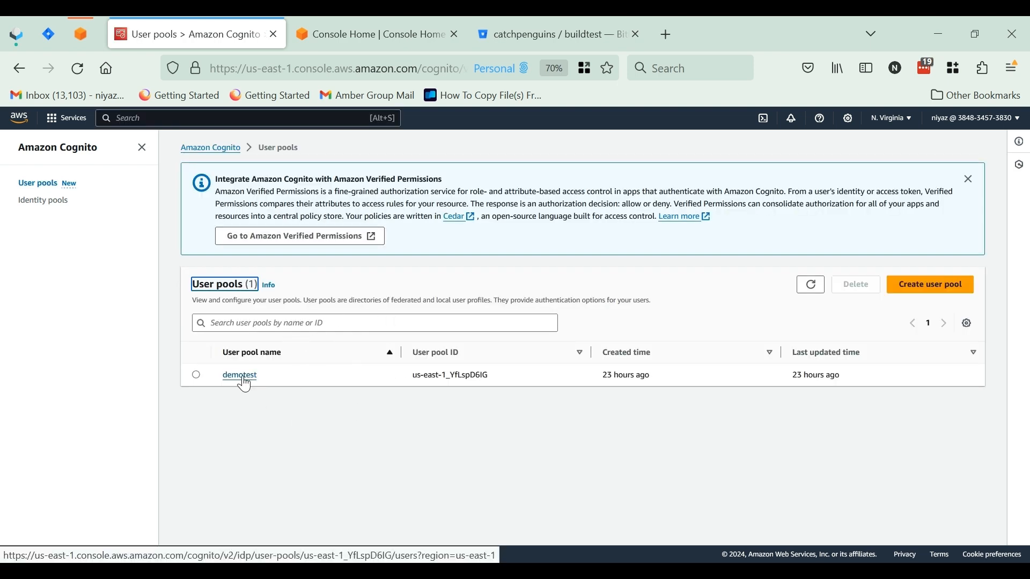
click(282, 389)
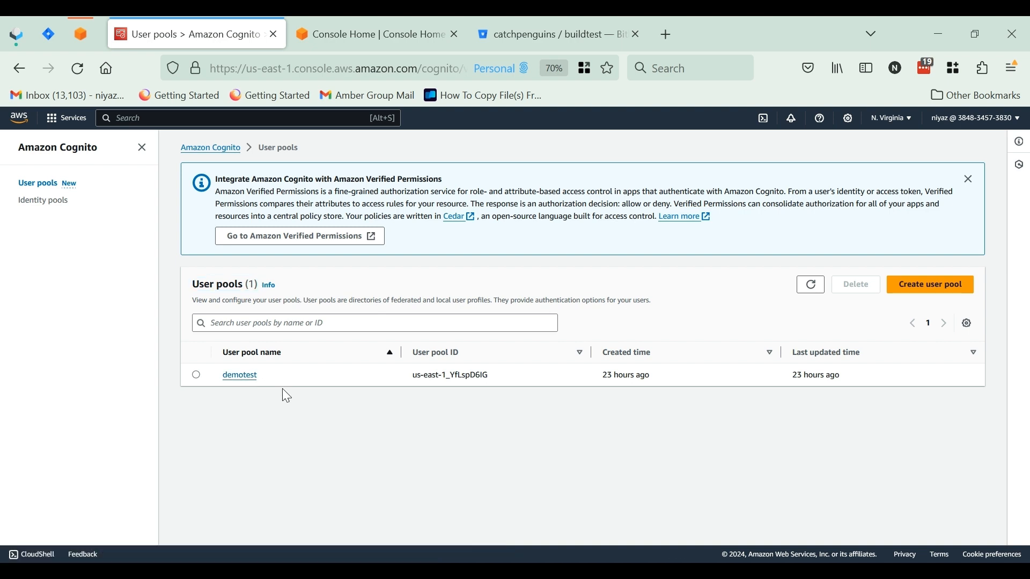
click(239, 378)
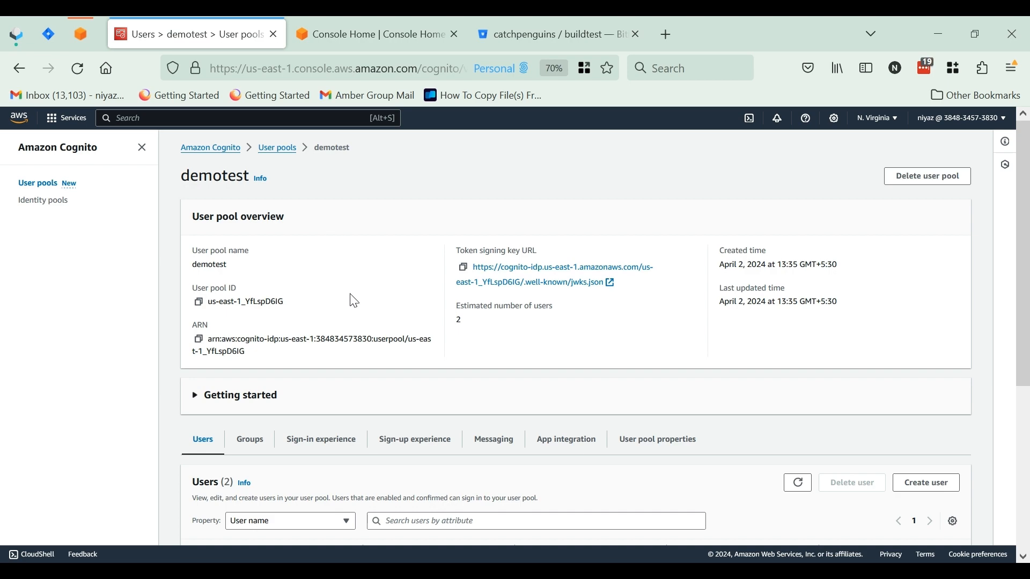
Examine the demotest user pool's overview, its user list and the import users section
scroll(368, 370, down, 1)
scroll(368, 369, down, 2)
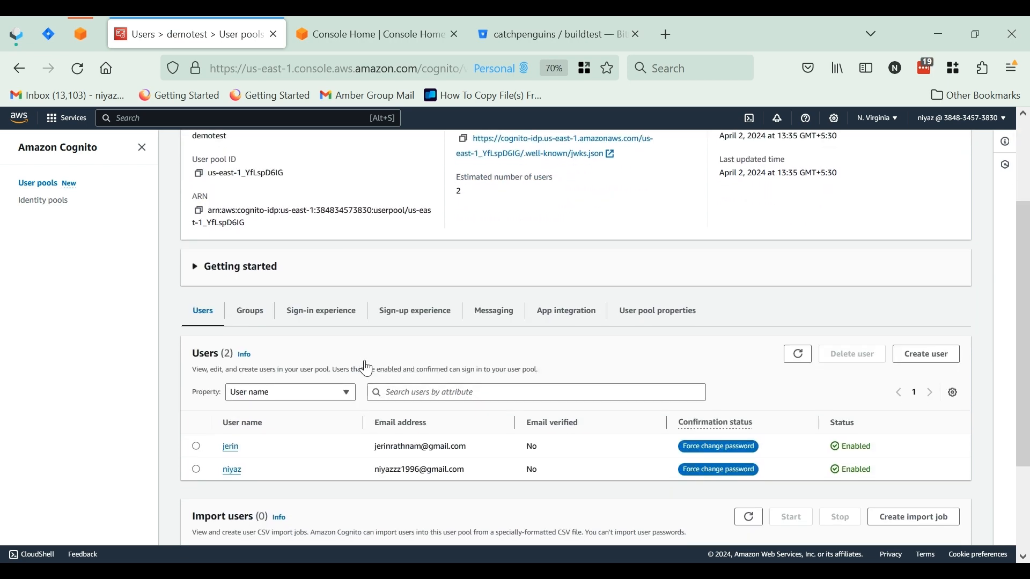
scroll(368, 367, up, 2)
scroll(364, 386, down, 3)
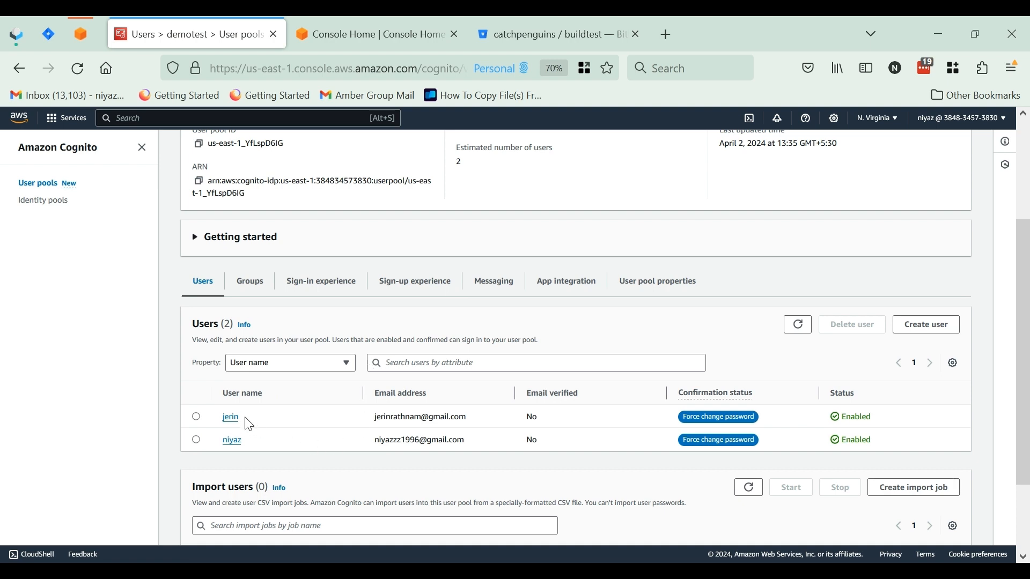
scroll(259, 441, down, 3)
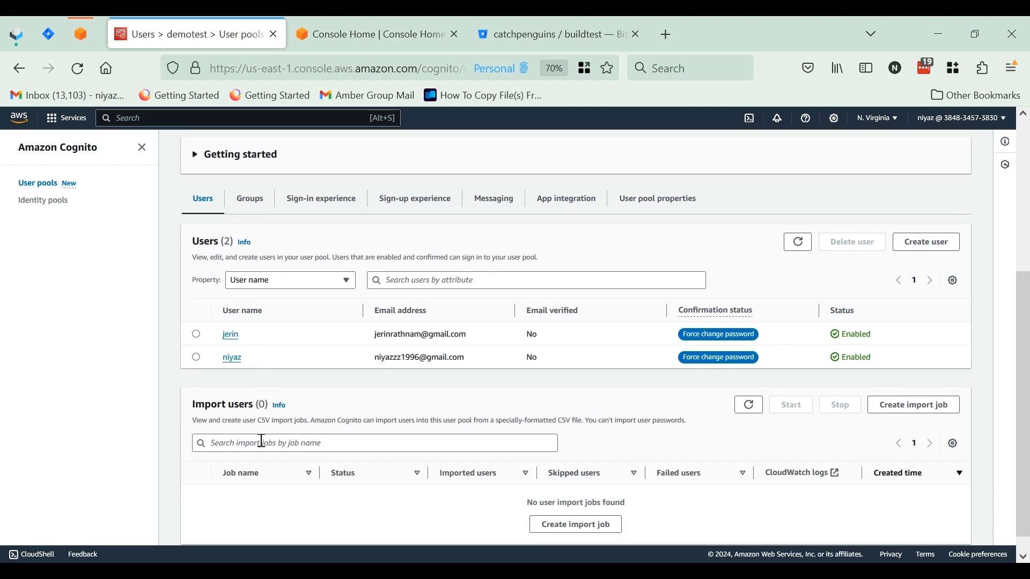
scroll(261, 447, up, 2)
scroll(260, 440, up, 3)
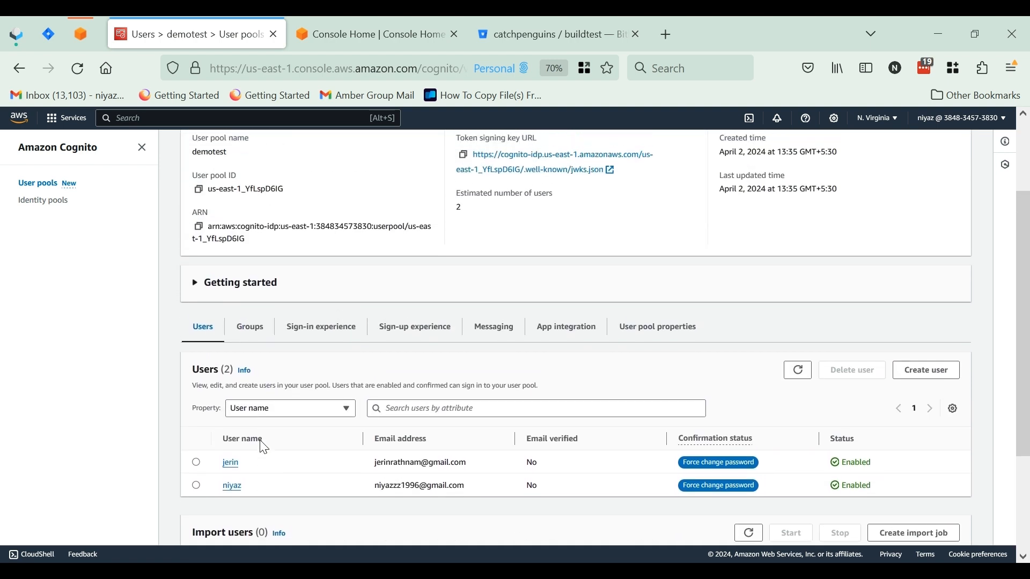
scroll(259, 443, up, 1)
scroll(260, 444, down, 1)
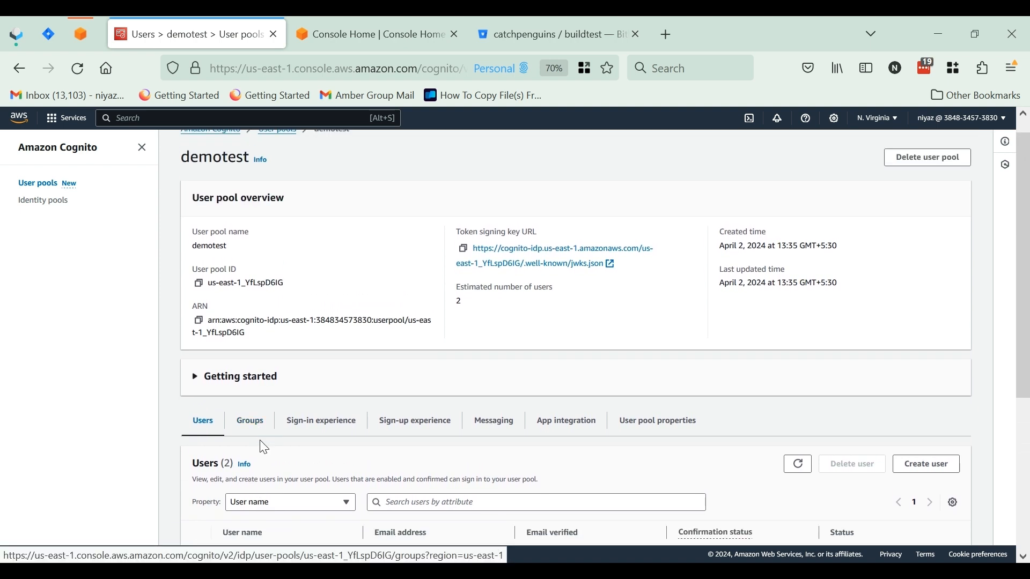
Start creating a new app client from the demotest user pool's app integration settings
click(571, 424)
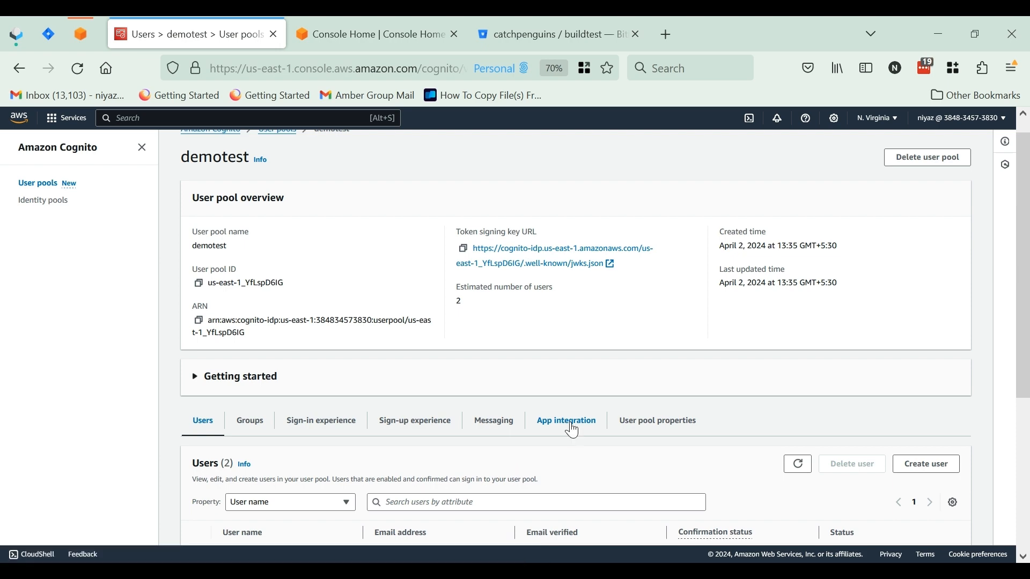
scroll(573, 431, down, 3)
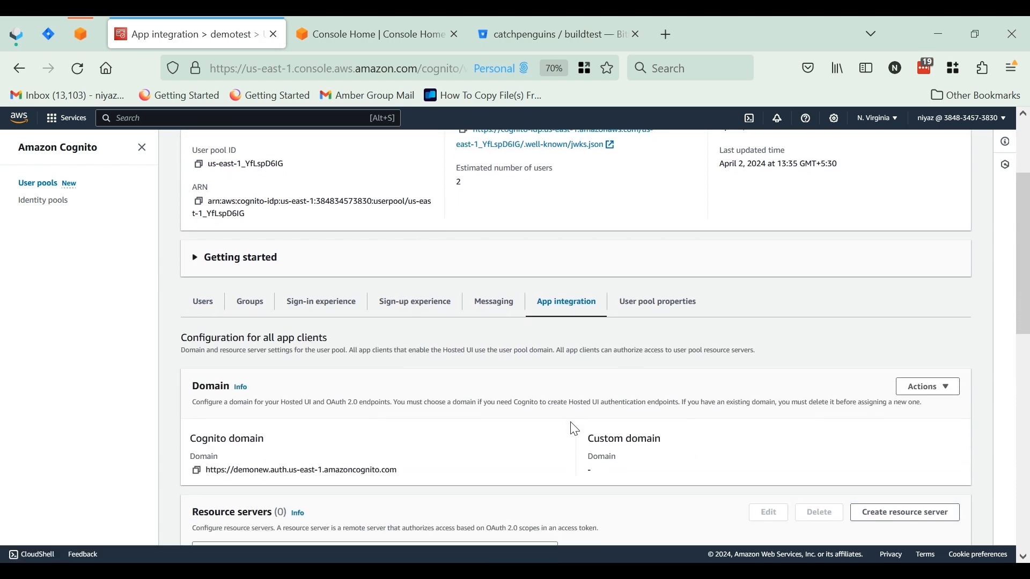
scroll(575, 429, down, 8)
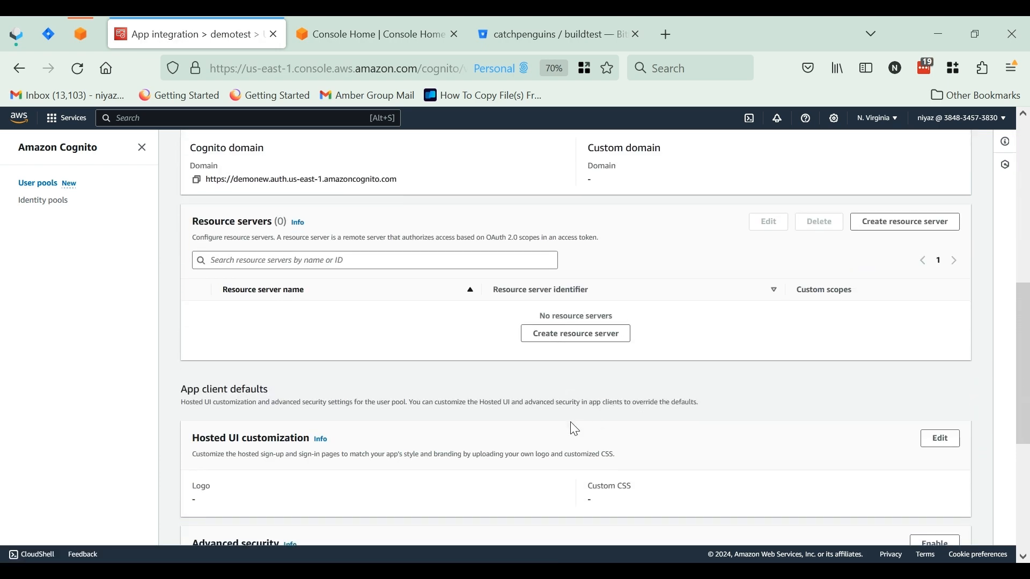
scroll(571, 423, down, 1)
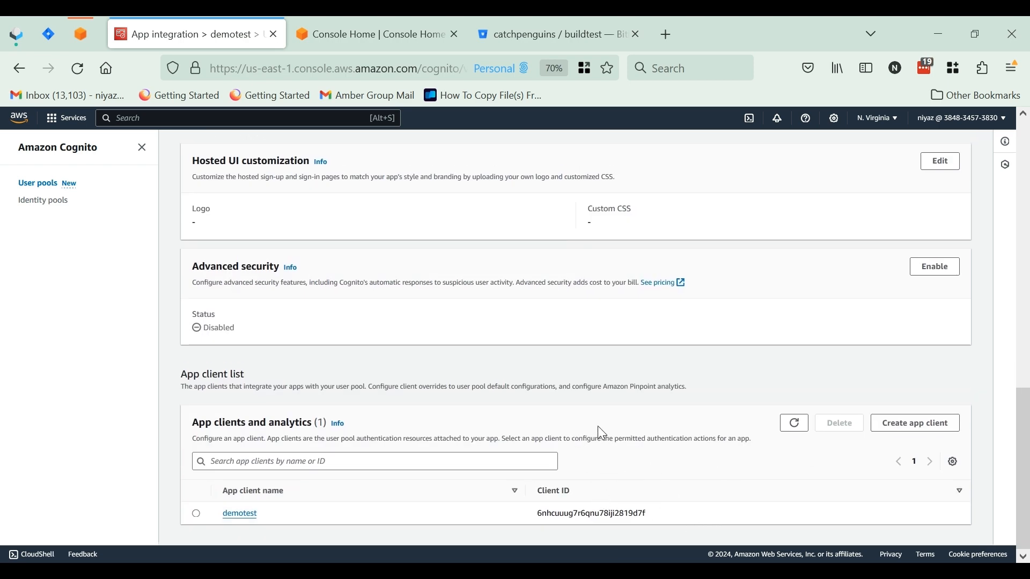
click(912, 430)
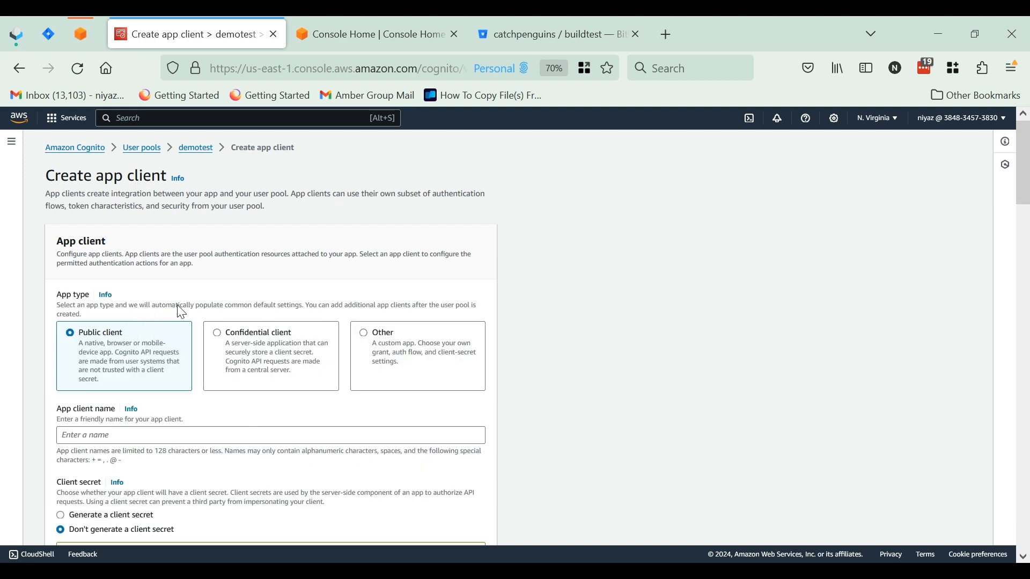
Name the public app client demotest and add the ALLOW_ADMIN_USER_PASSWORD_AUTH authentication flow
click(170, 436)
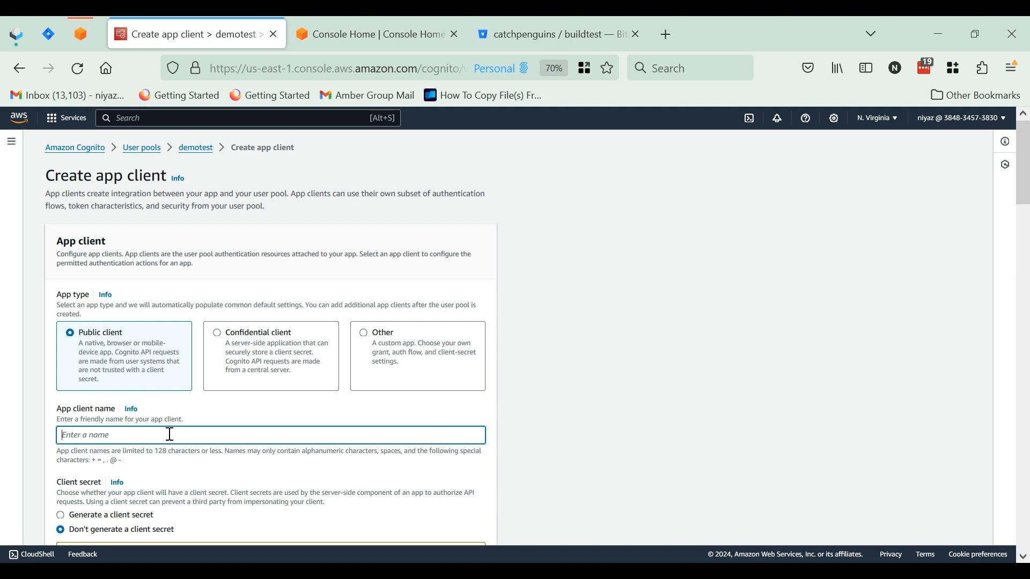
text(demotest)
scroll(516, 338, down, 5)
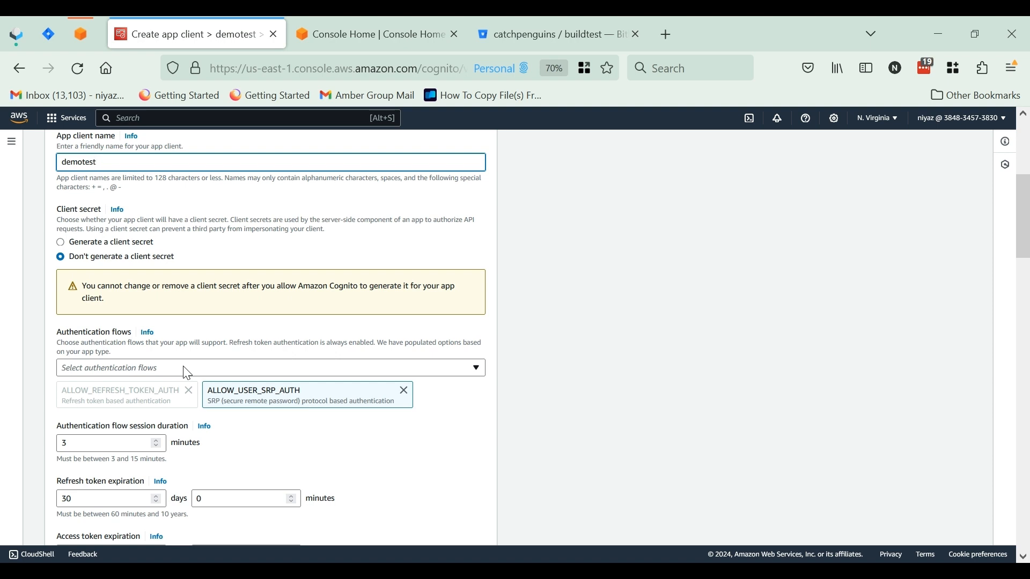
click(185, 370)
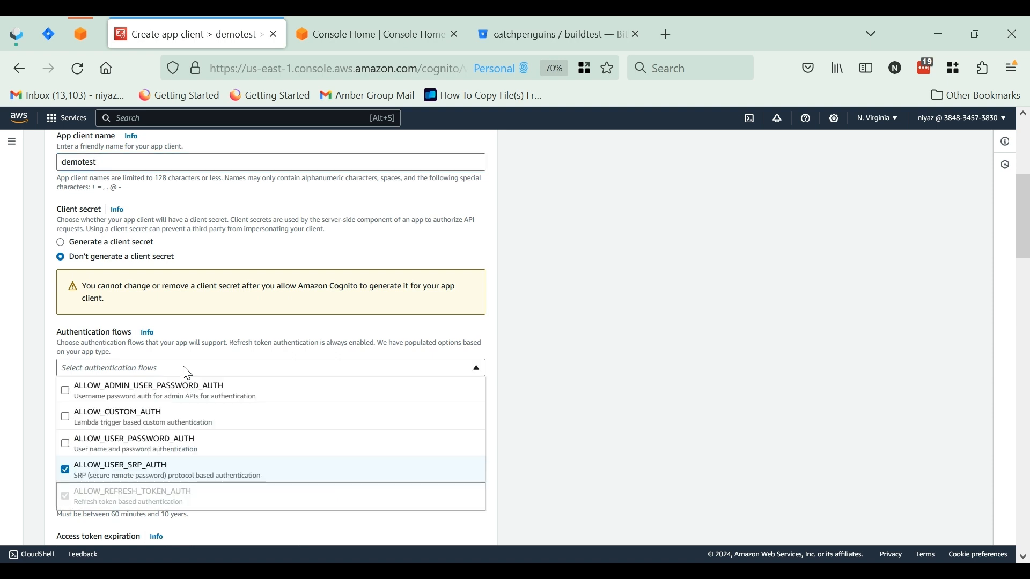
click(68, 392)
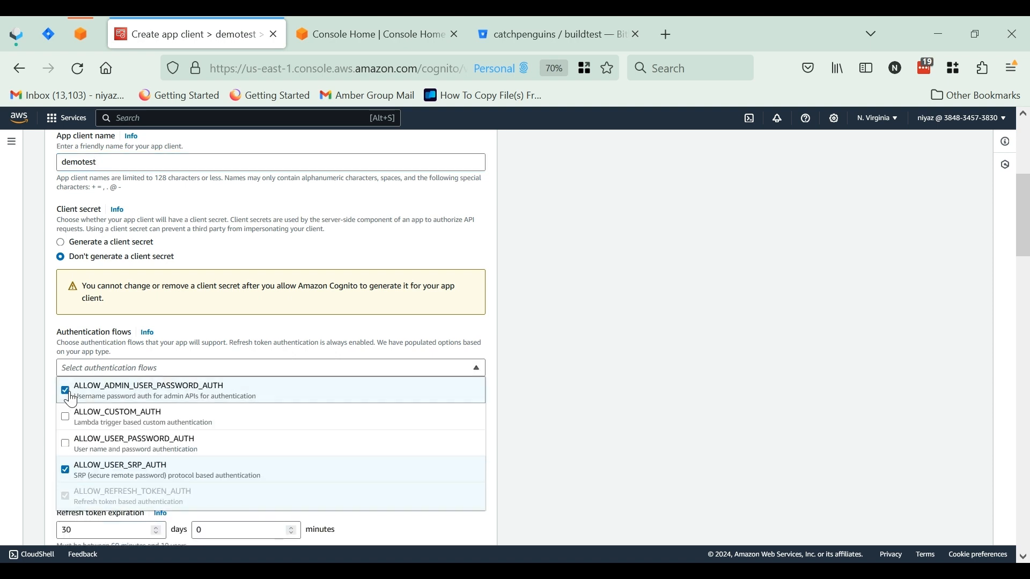
click(549, 401)
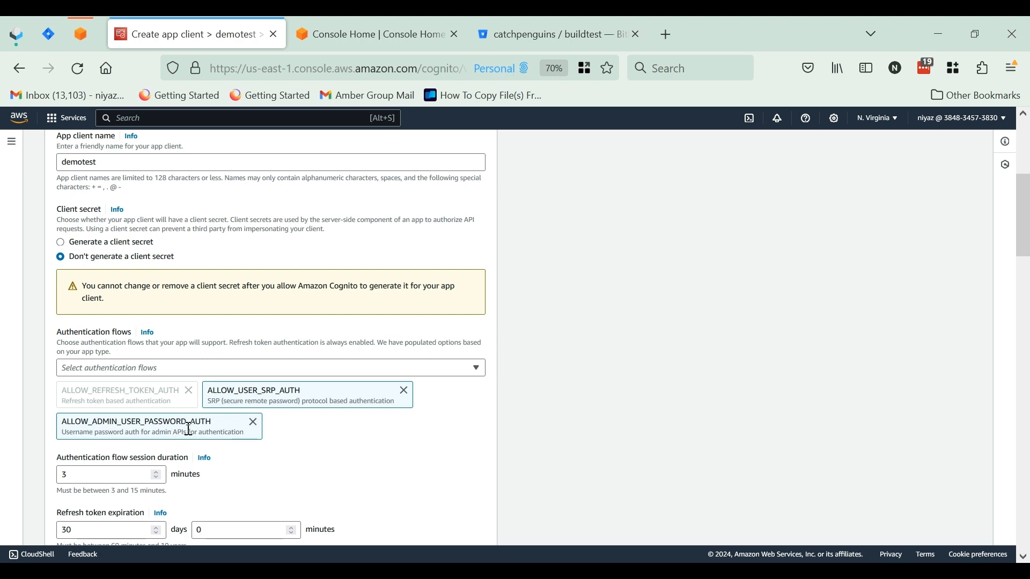
scroll(203, 447, down, 9)
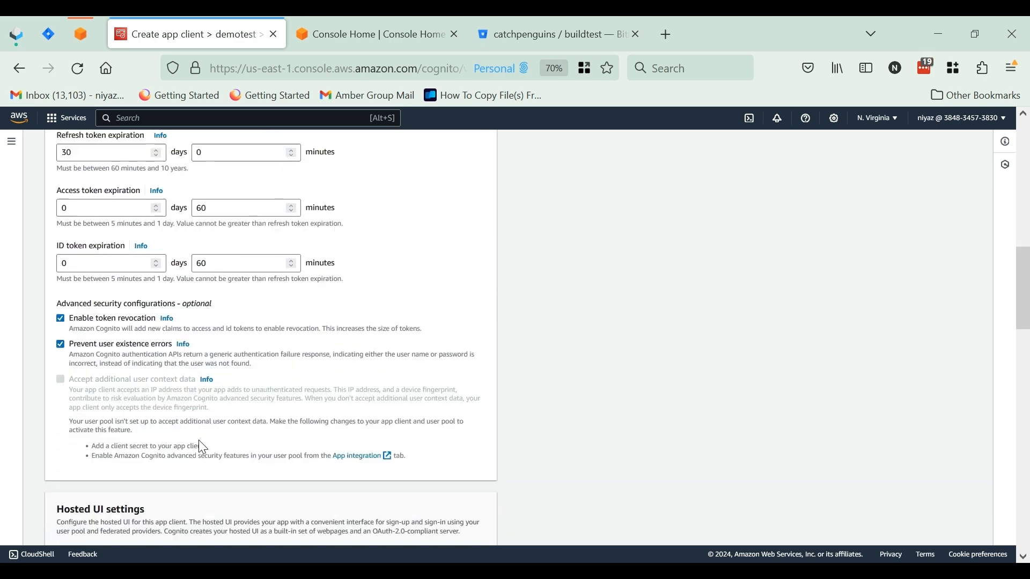
scroll(202, 438, down, 3)
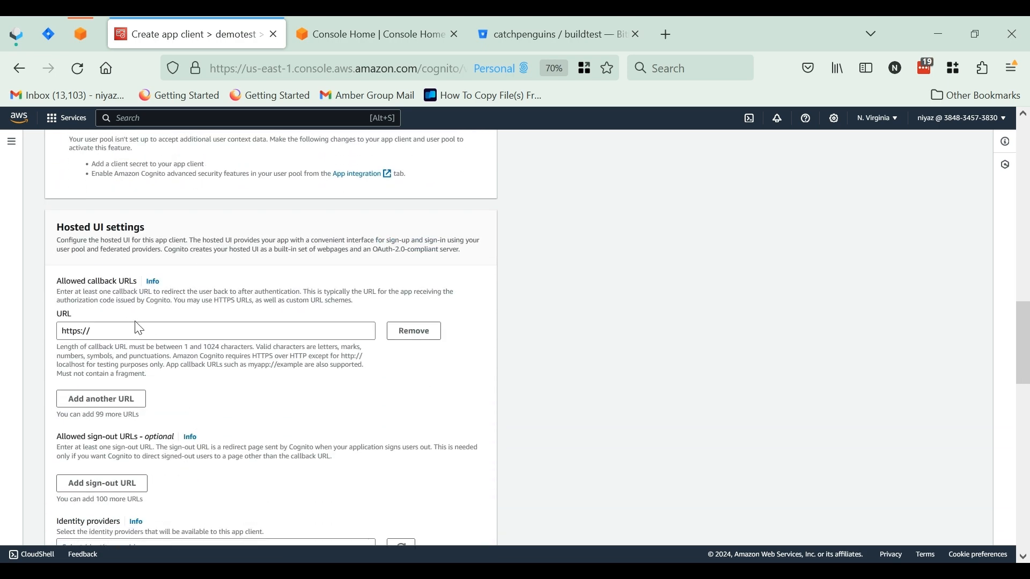
click(145, 336)
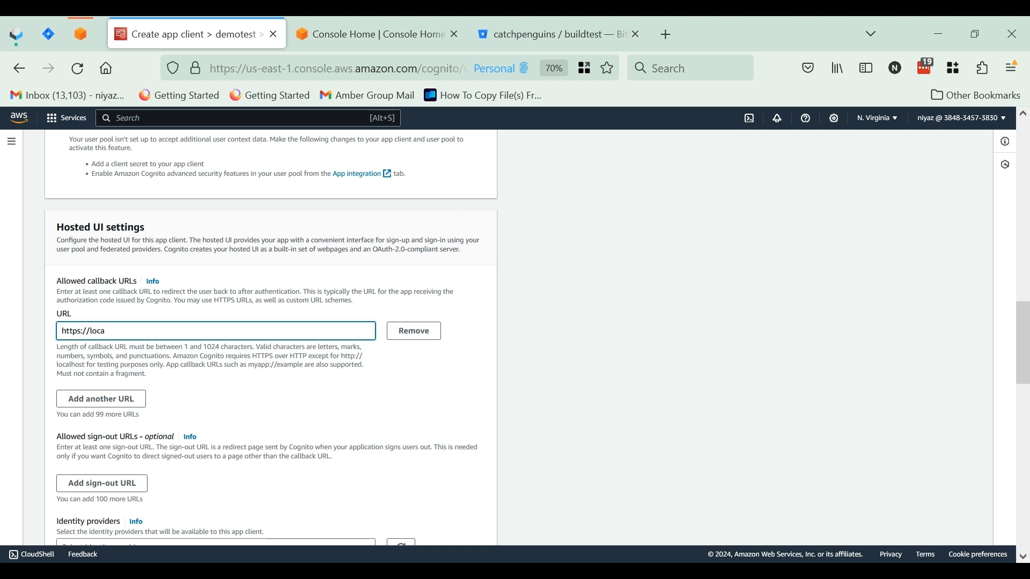
text(localhost)
Keep the default identity provider, grant type, scopes and attribute permissions, and create the app client
scroll(268, 338, down, 3)
scroll(268, 338, down, 7)
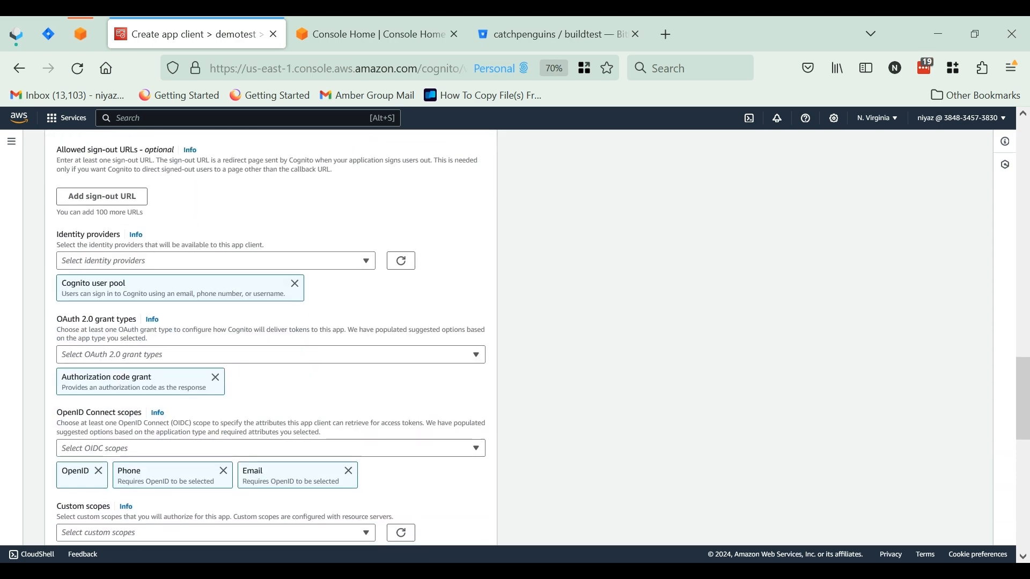
scroll(268, 338, up, 12)
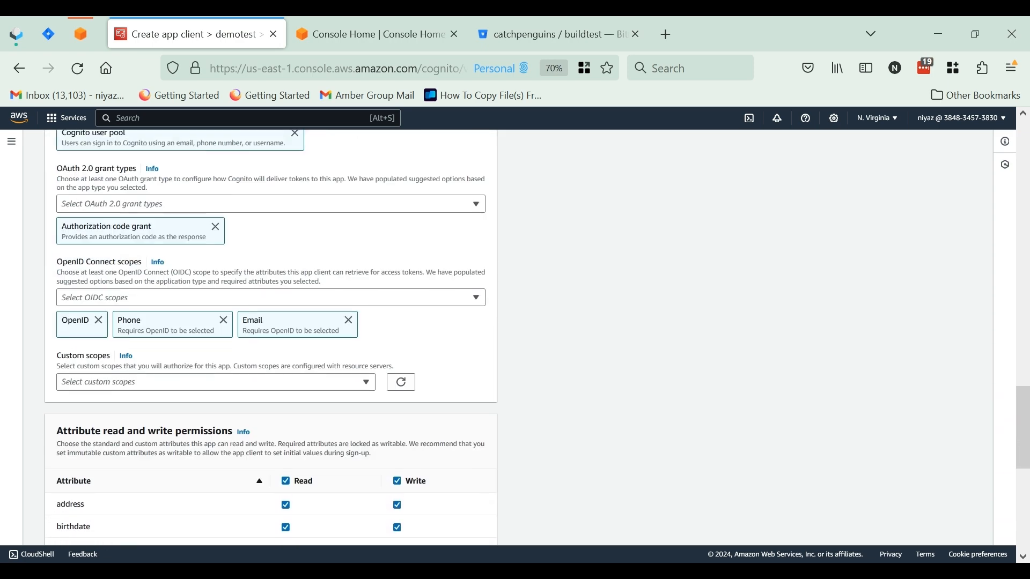
scroll(144, 441, down, 15)
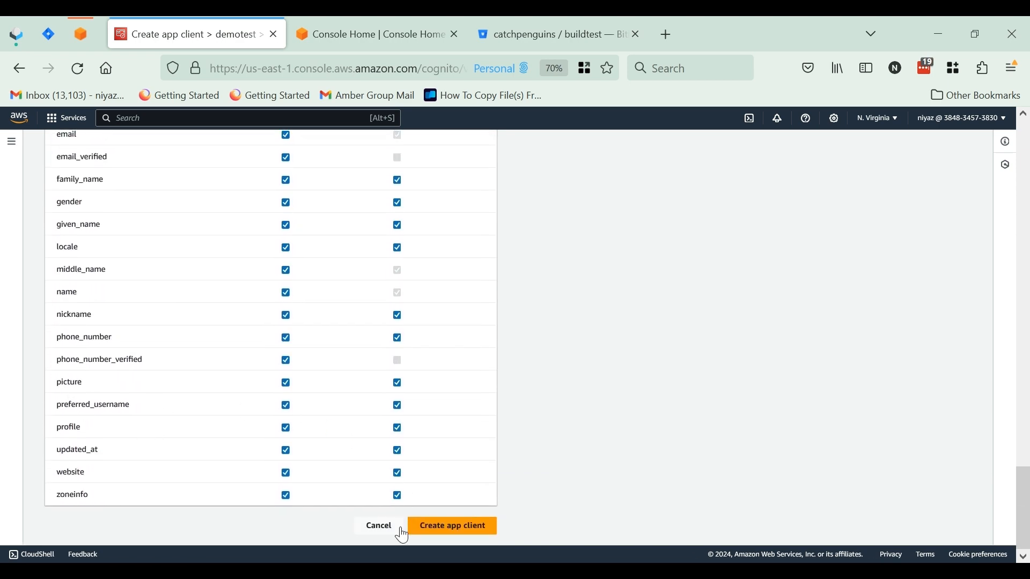
click(458, 529)
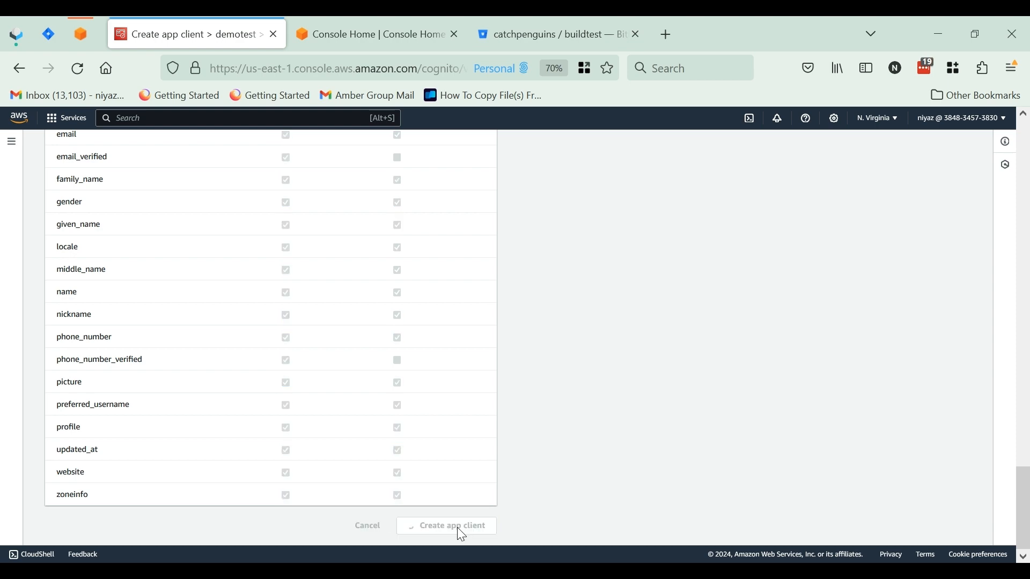
Locate the newly created demotest app client in the app client list and select its client ID
scroll(457, 528, down, 4)
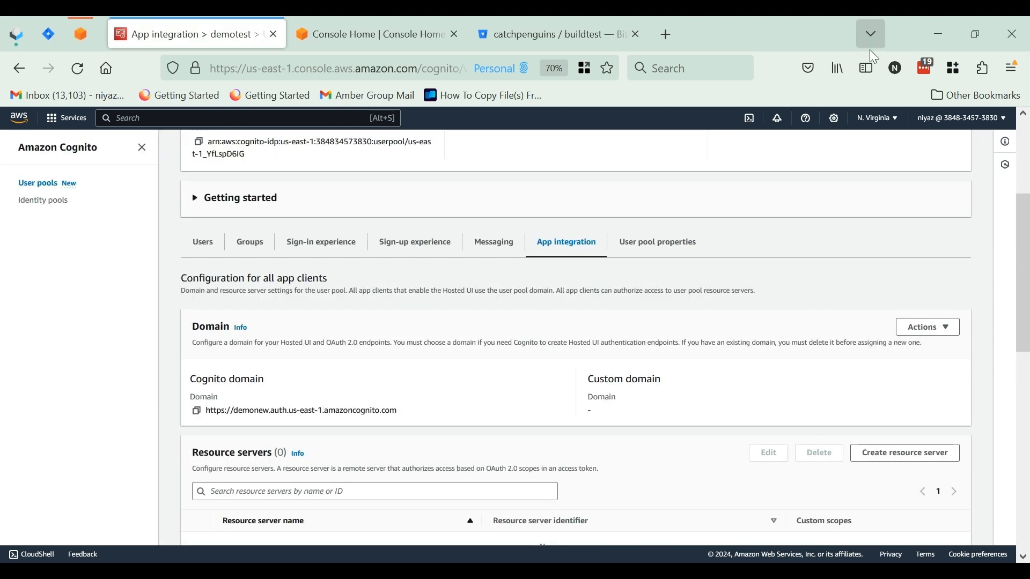
scroll(752, 287, down, 9)
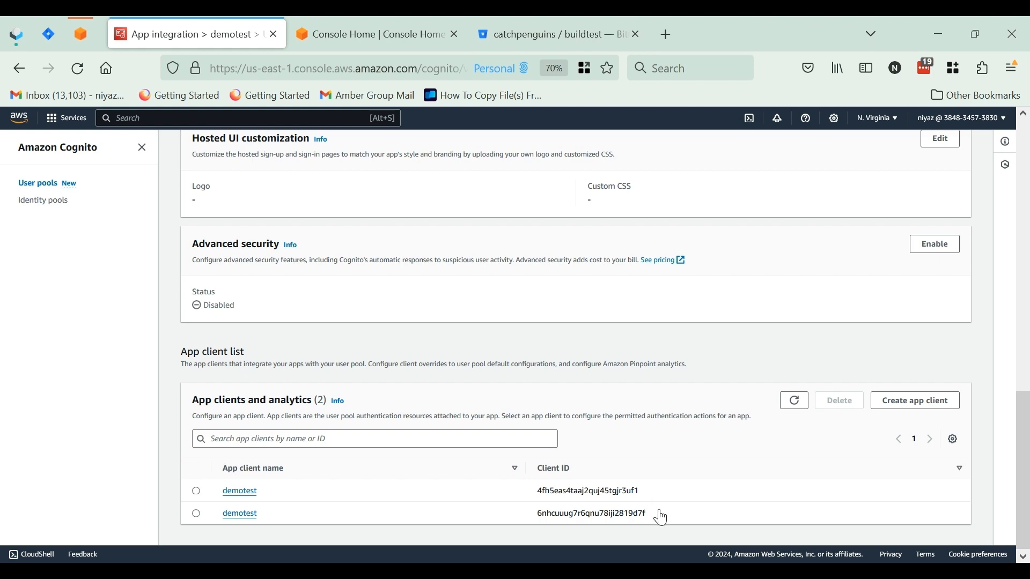
double_click(615, 491)
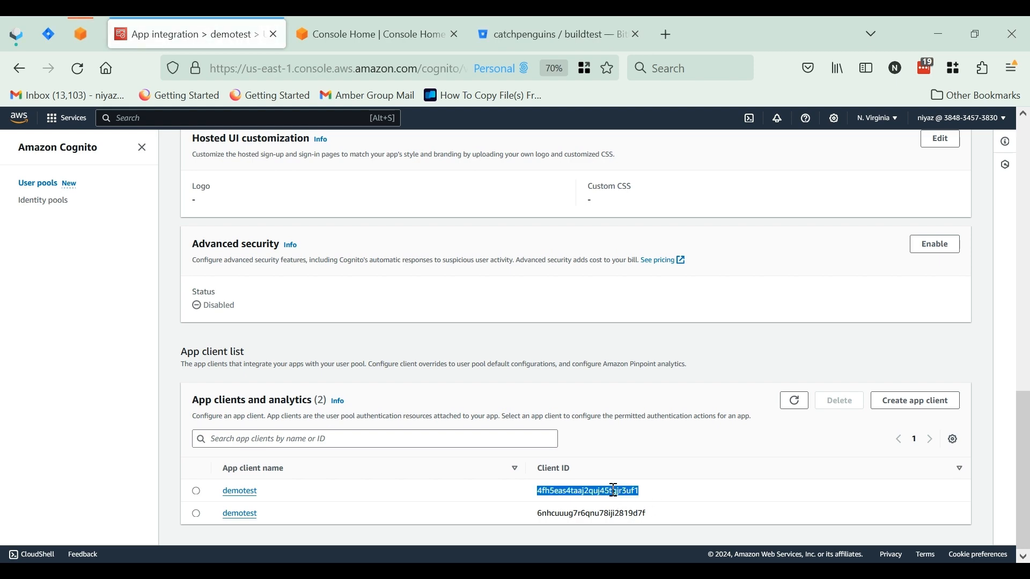
scroll(549, 381, up, 6)
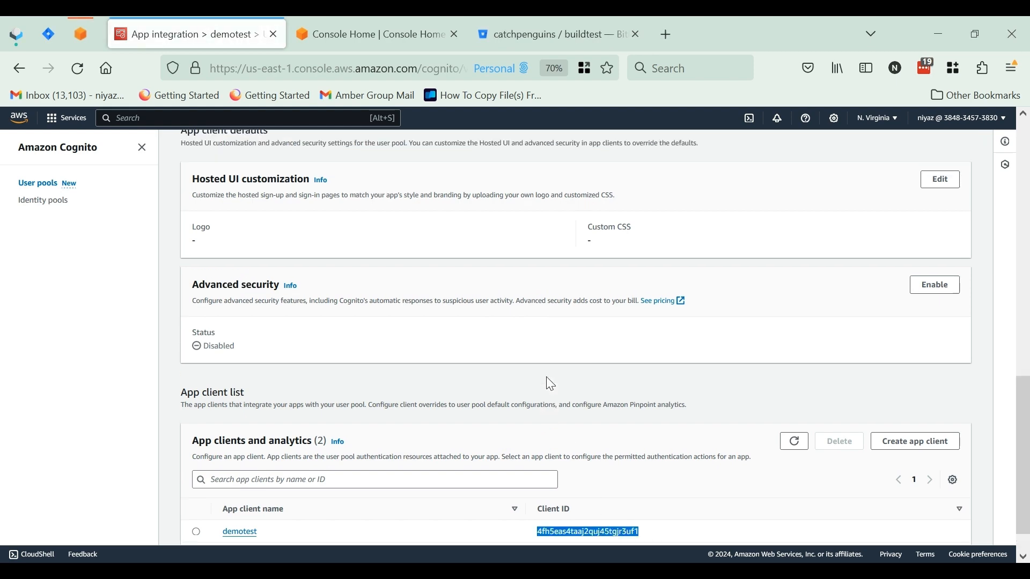
scroll(548, 381, up, 5)
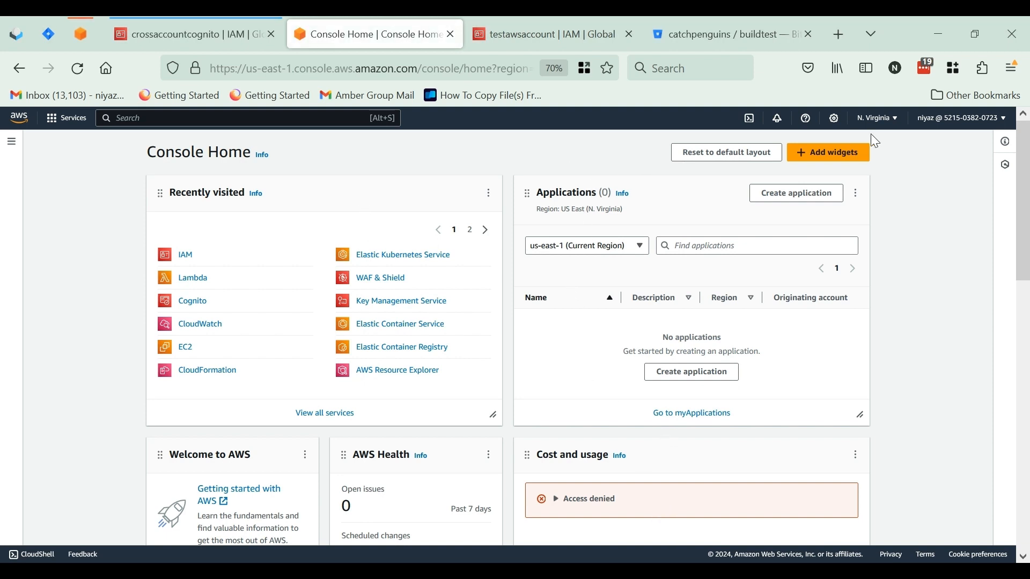
Check the account ID in the account details of the second AWS account's console
click(952, 119)
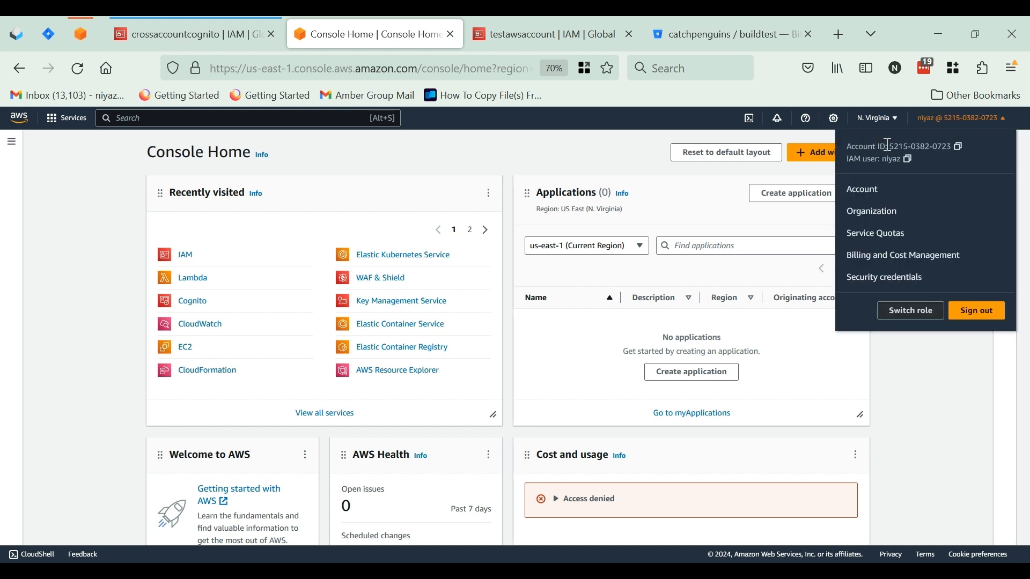
drag(891, 146, 953, 146)
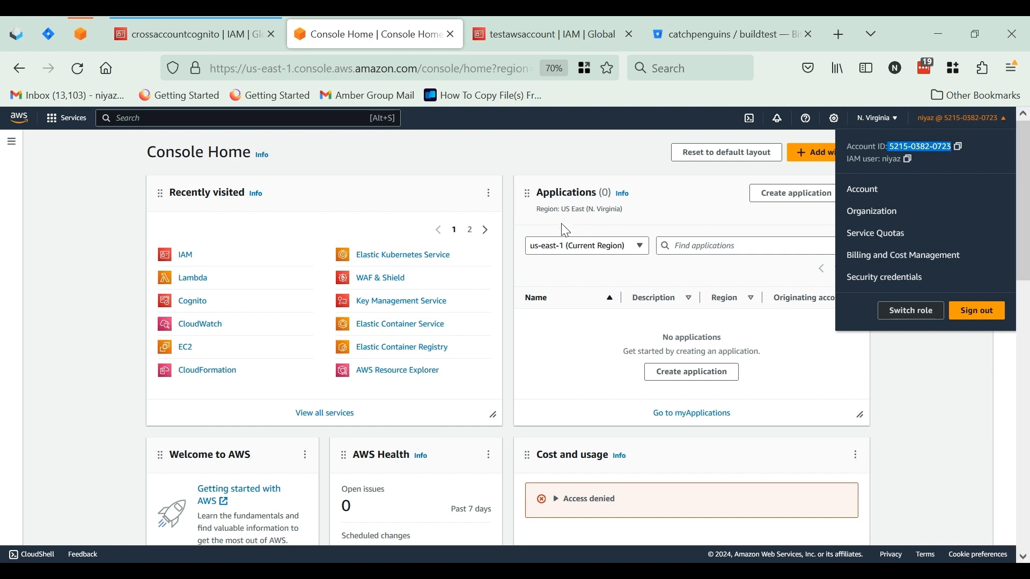
click(422, 211)
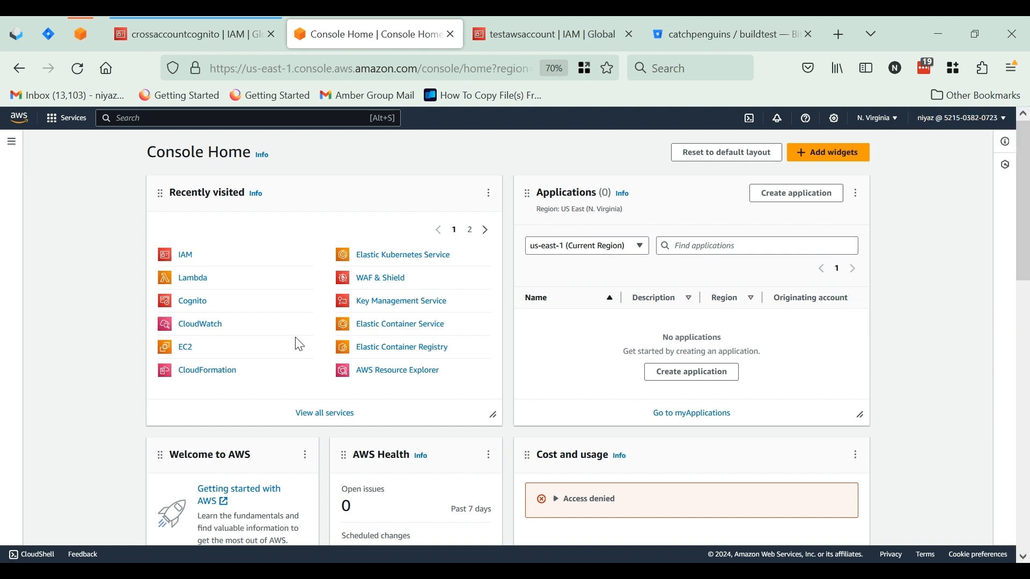
Open the Cognito service in the second AWS account and start creating a user pool
click(269, 123)
text(cog)
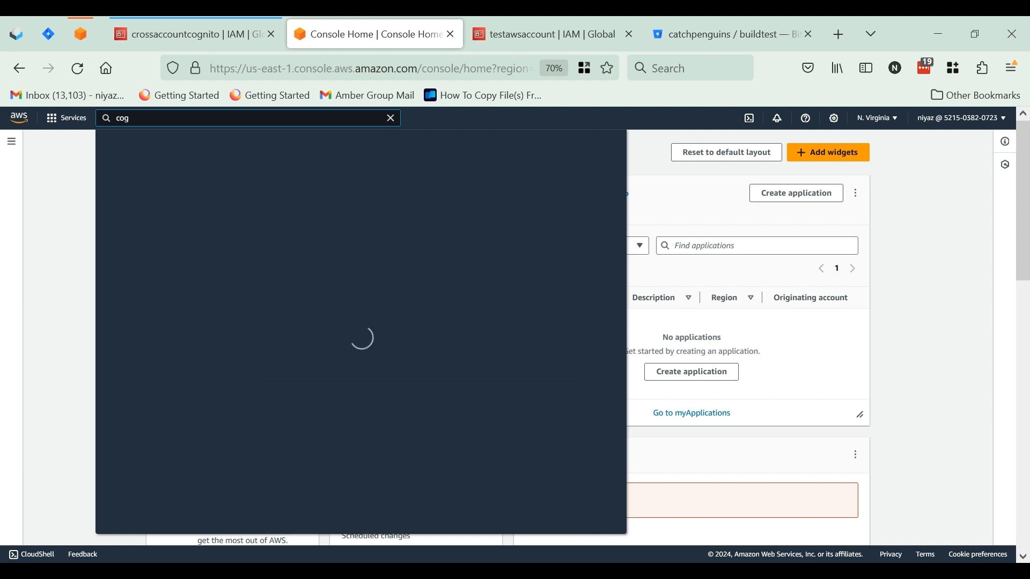
text(nito)
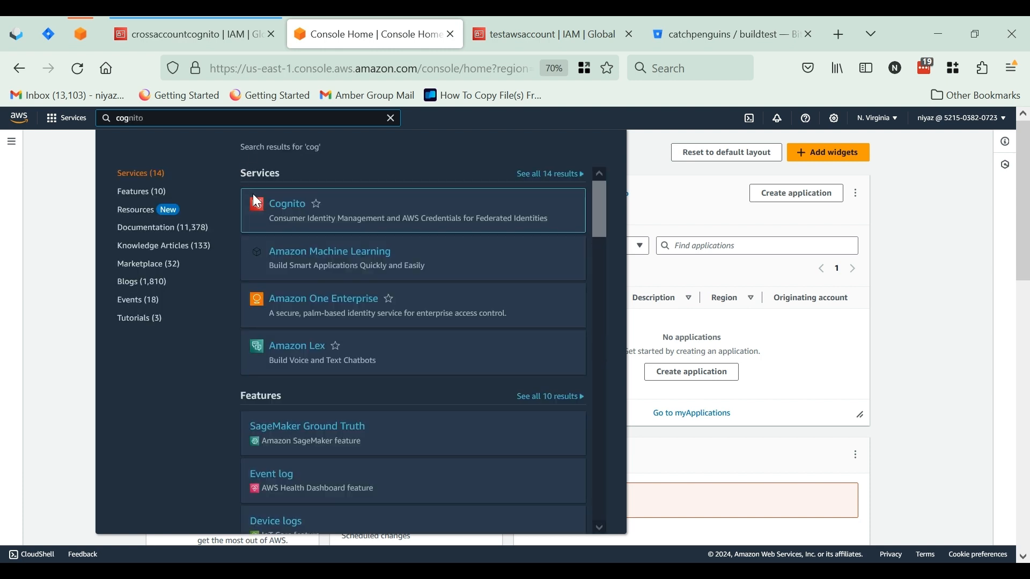
click(283, 206)
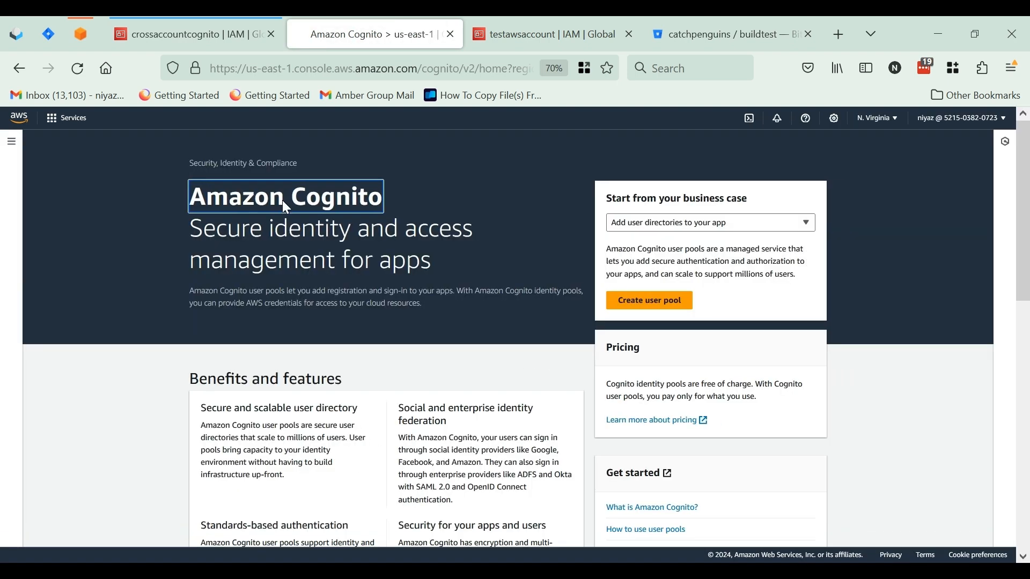
click(542, 296)
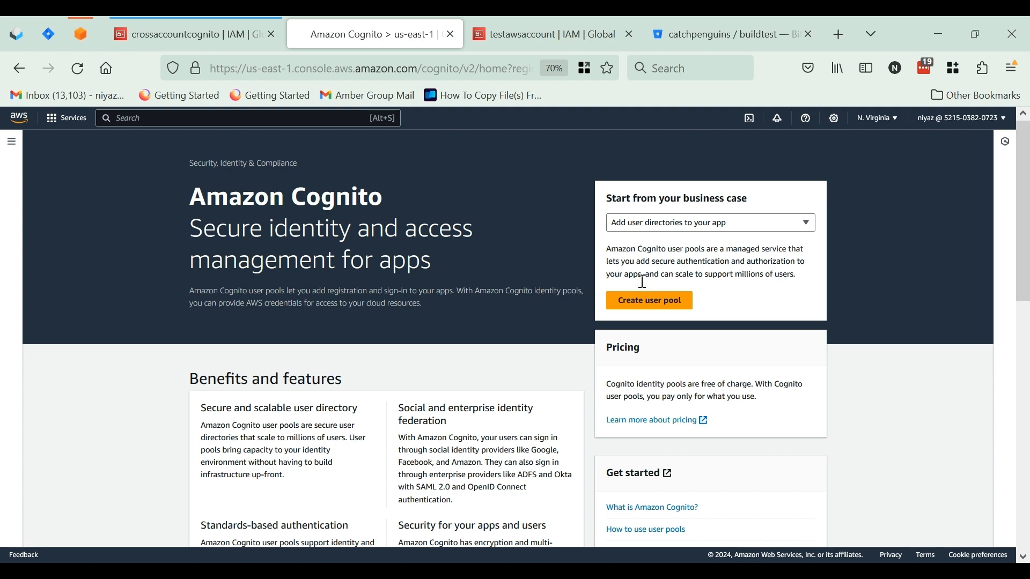
click(657, 302)
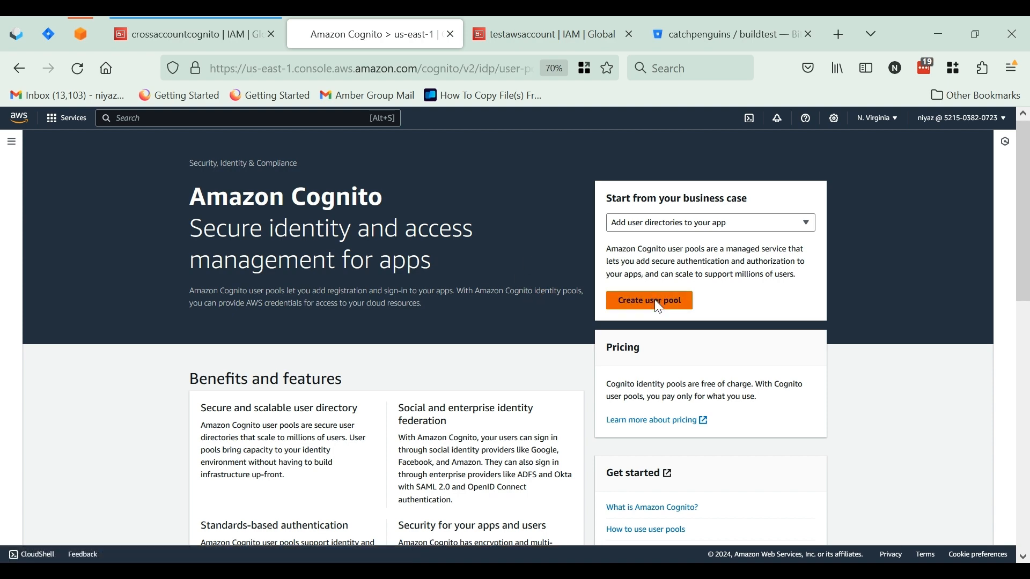
Allow sign-in to the user pool by user name and email, and continue to the security requirements
scroll(423, 395, down, 1)
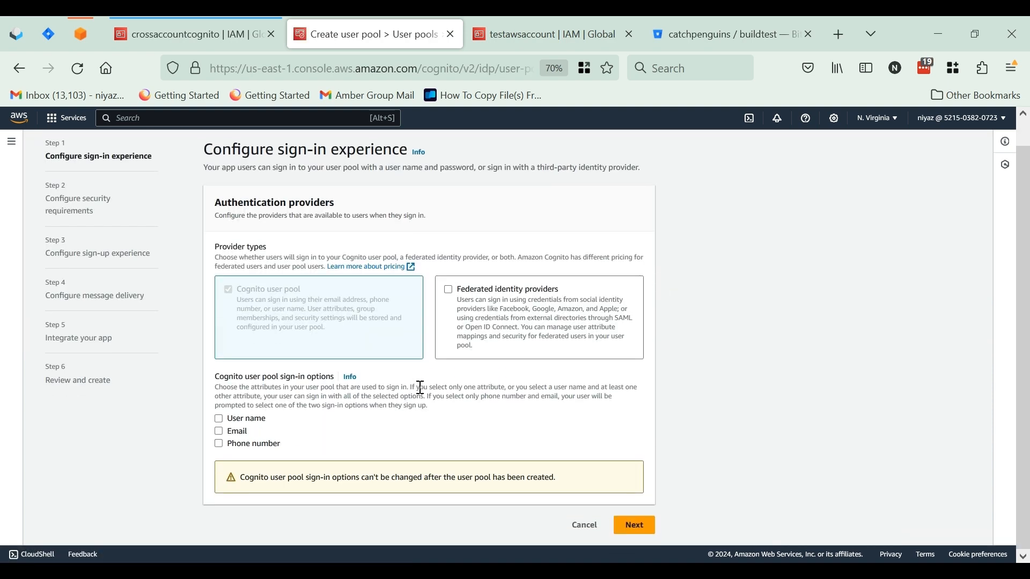
click(219, 420)
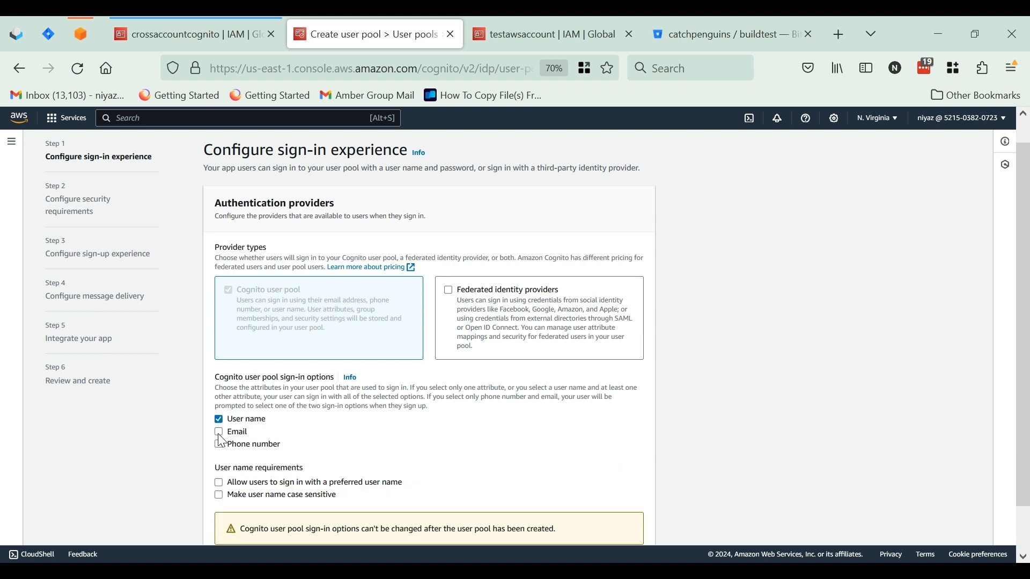
click(219, 432)
scroll(220, 435, down, 2)
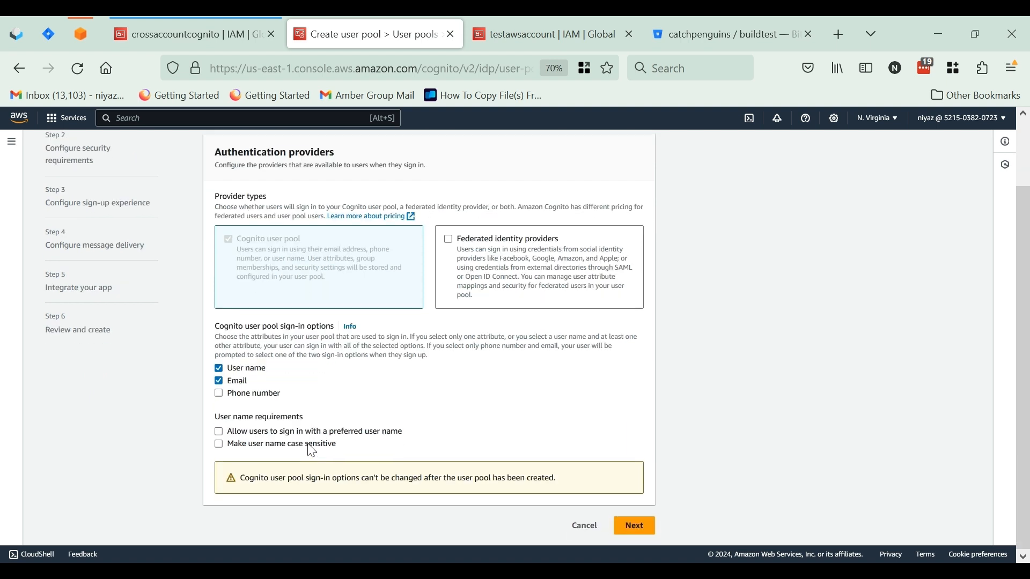
click(648, 528)
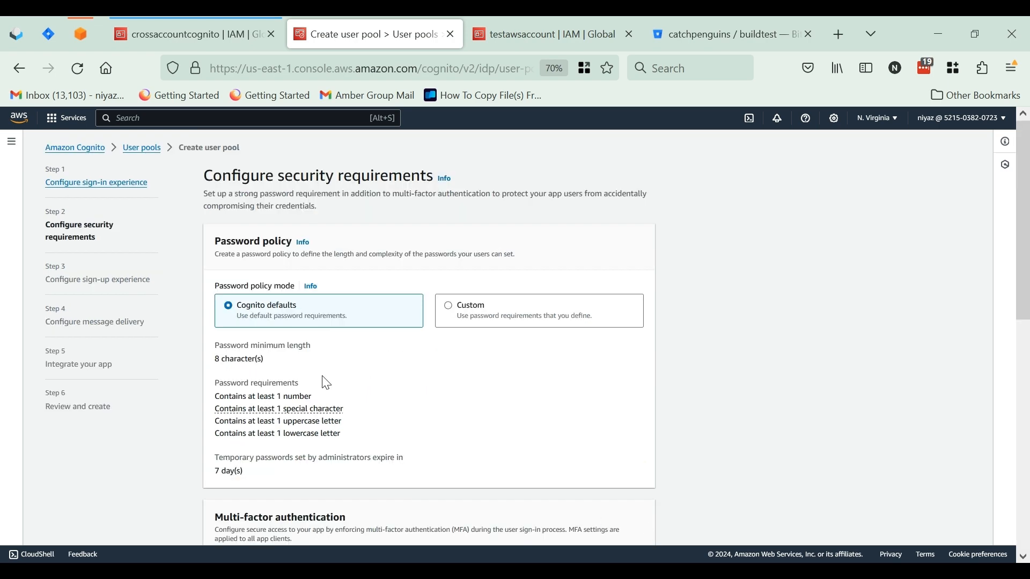
Set MFA enforcement to No MFA, keeping the default password policy and email-only account recovery, and continue to the sign-up experience
scroll(326, 383, down, 5)
scroll(324, 375, down, 5)
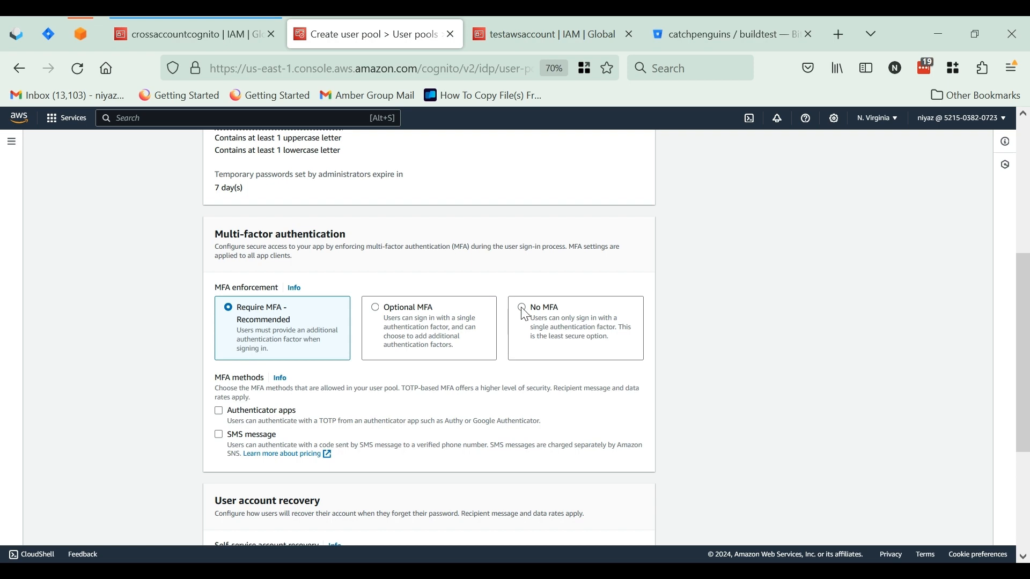
click(522, 309)
scroll(313, 382, down, 4)
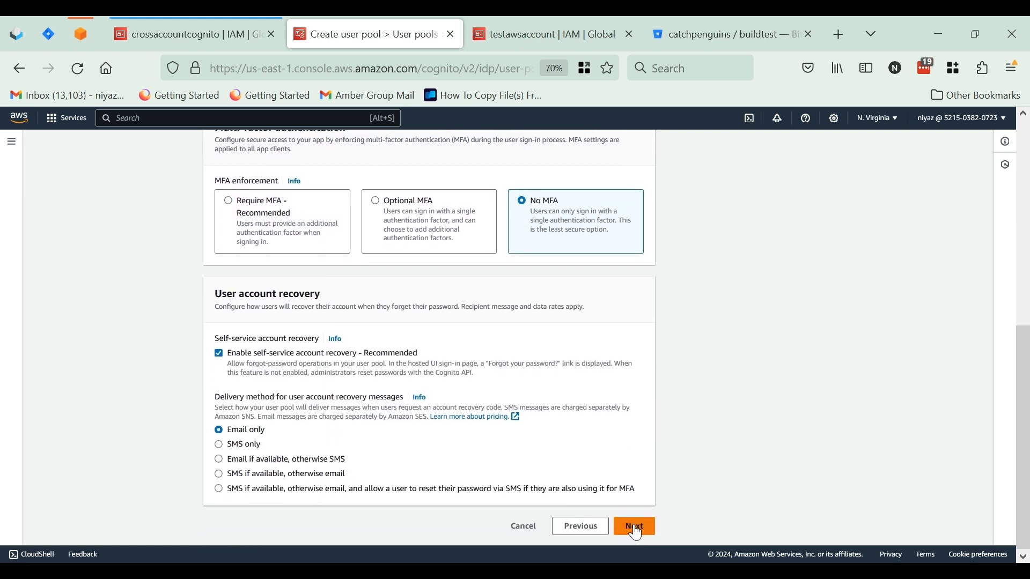
click(637, 531)
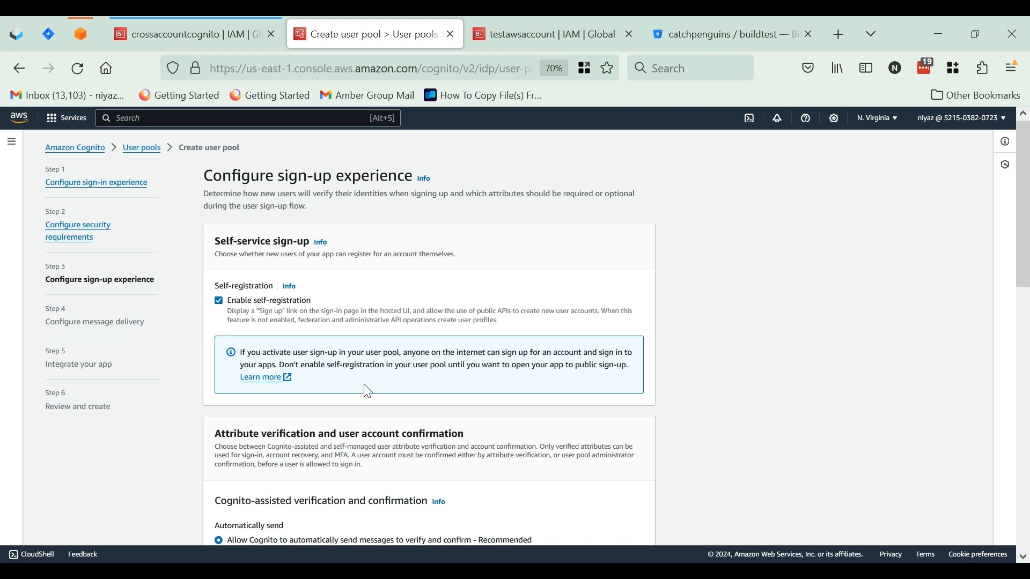
Keep the default self-registration, verification and required attribute settings, and continue to message delivery
scroll(368, 391, down, 1)
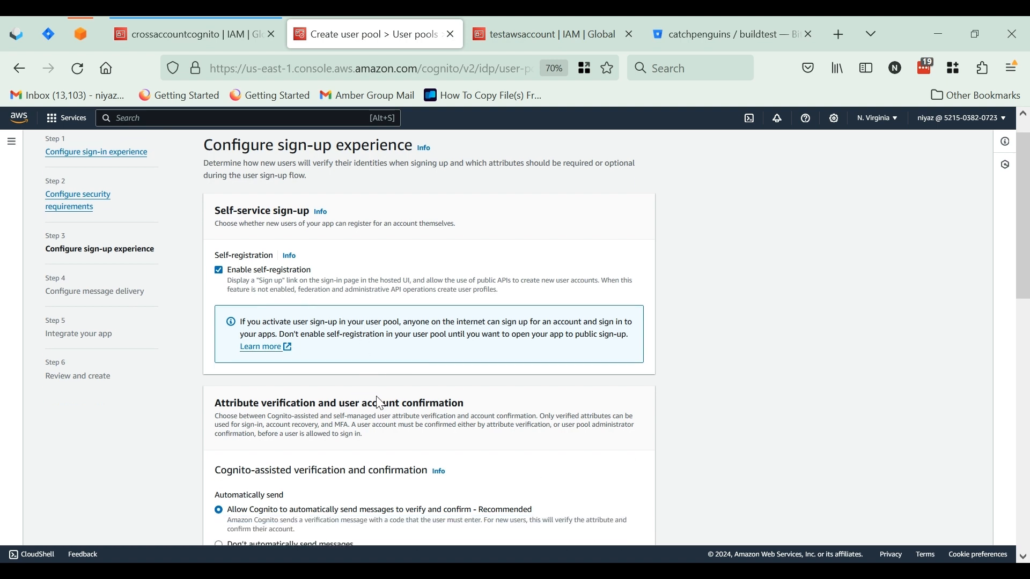
scroll(376, 397, down, 4)
scroll(381, 404, down, 6)
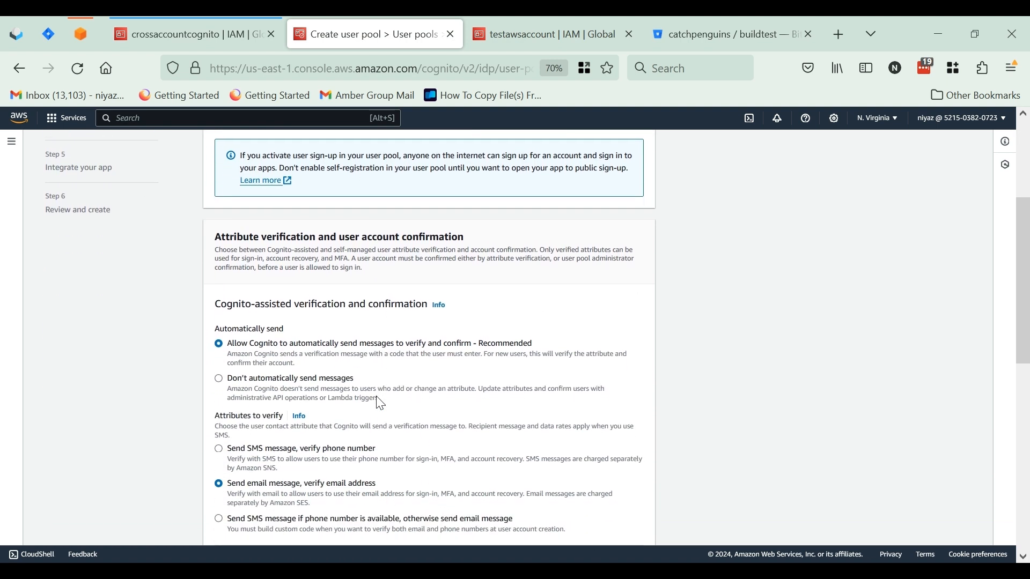
scroll(381, 404, down, 10)
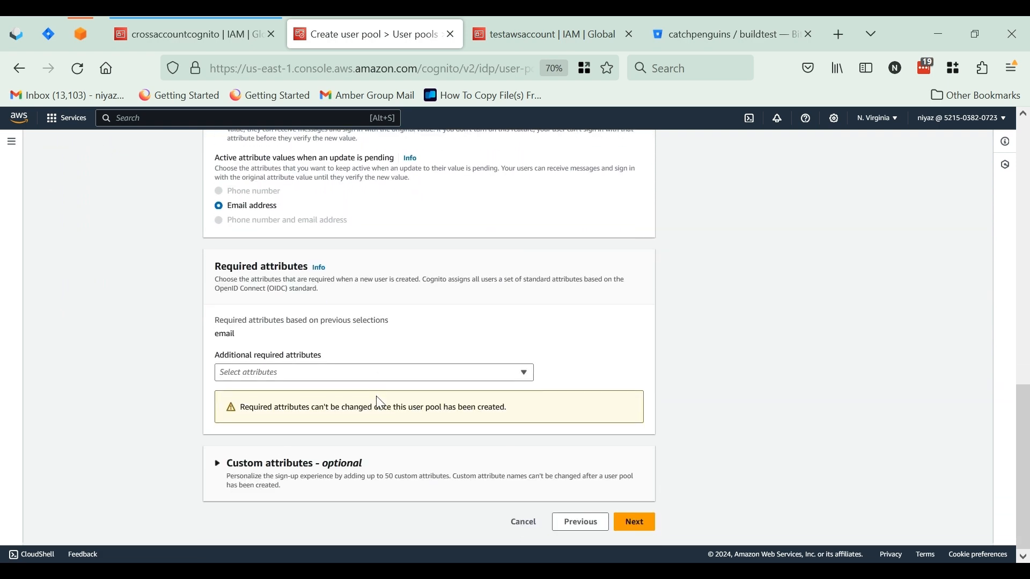
click(638, 536)
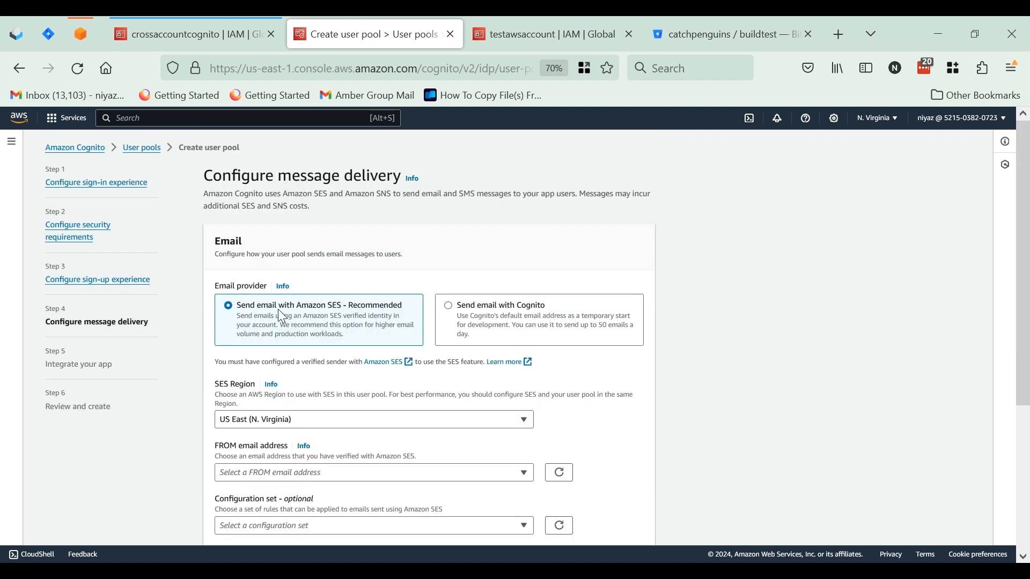
Choose Send email with Cognito as the email provider, keep the default sender address, and continue to app integration
click(450, 309)
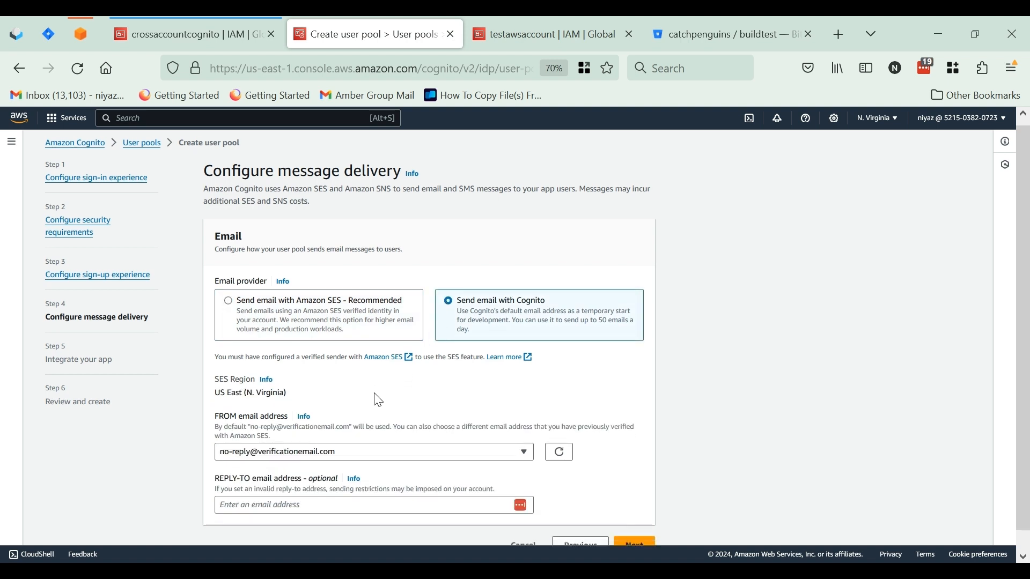
scroll(373, 394, down, 1)
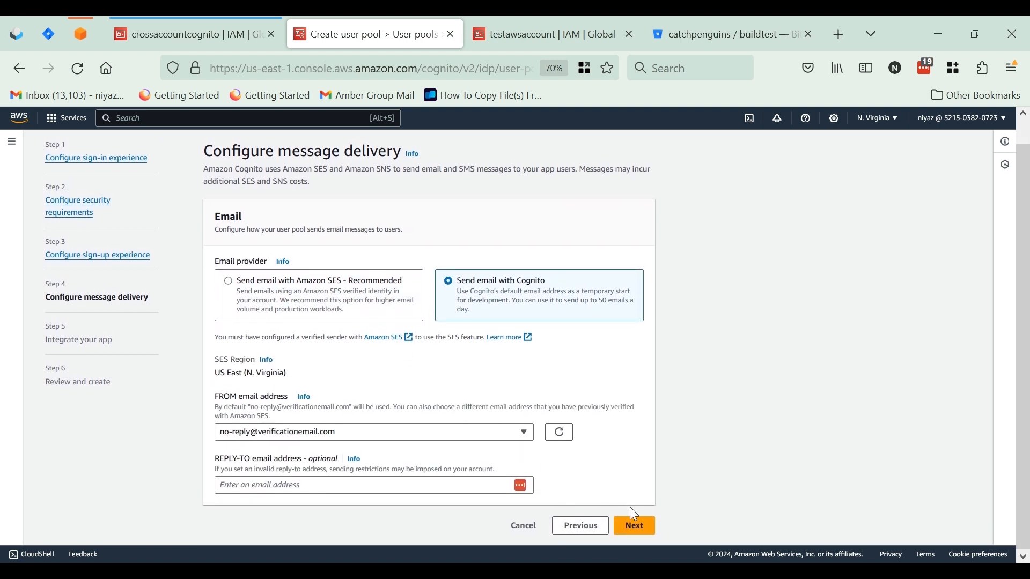
click(639, 527)
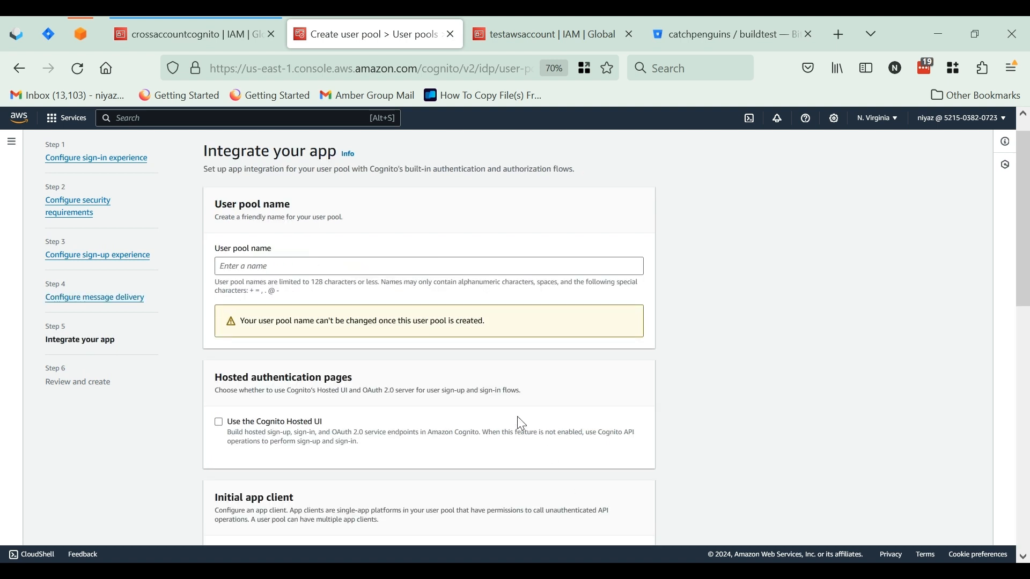
Name the user pool desapp and enable the Cognito Hosted UI
click(292, 266)
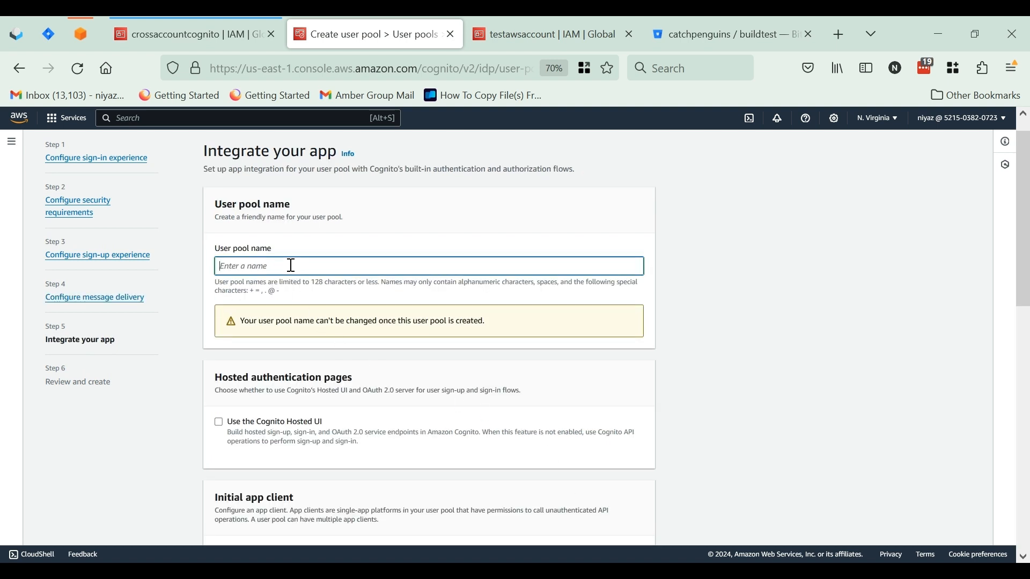
text(desapp)
scroll(345, 333, down, 2)
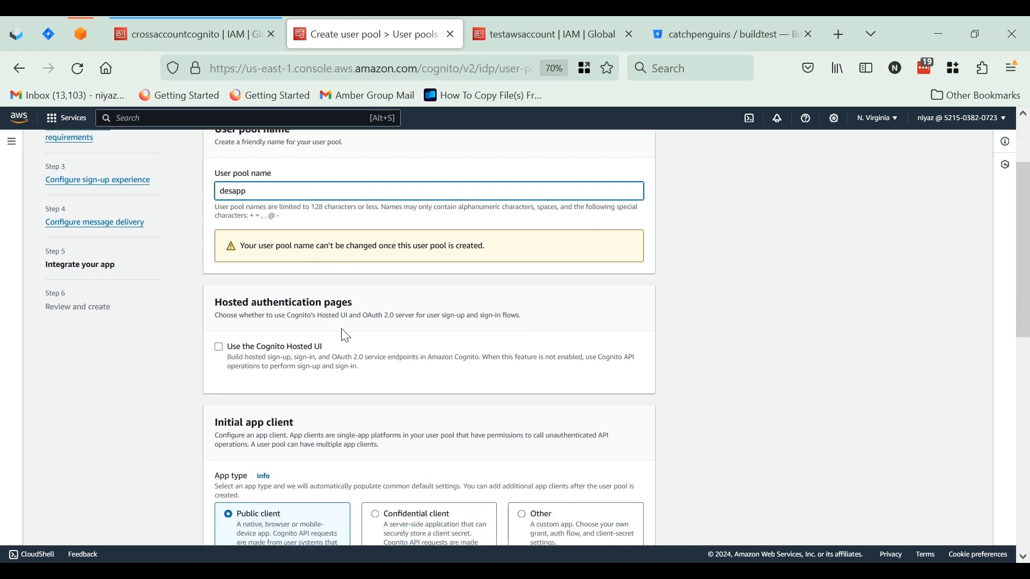
click(214, 346)
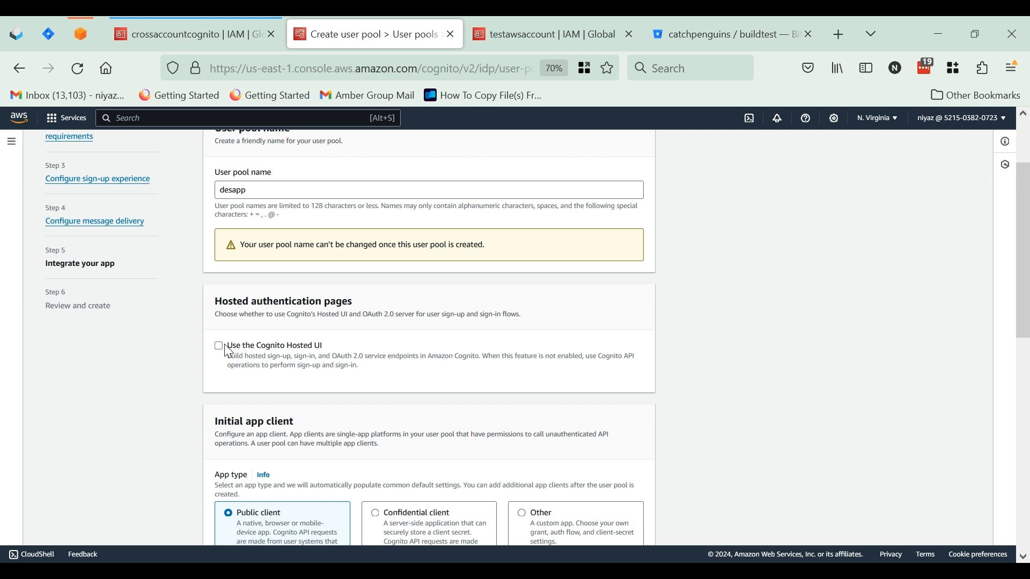
click(229, 348)
Set the Cognito domain prefix for the hosted UI to desdemo
scroll(321, 386, down, 2)
scroll(322, 386, down, 3)
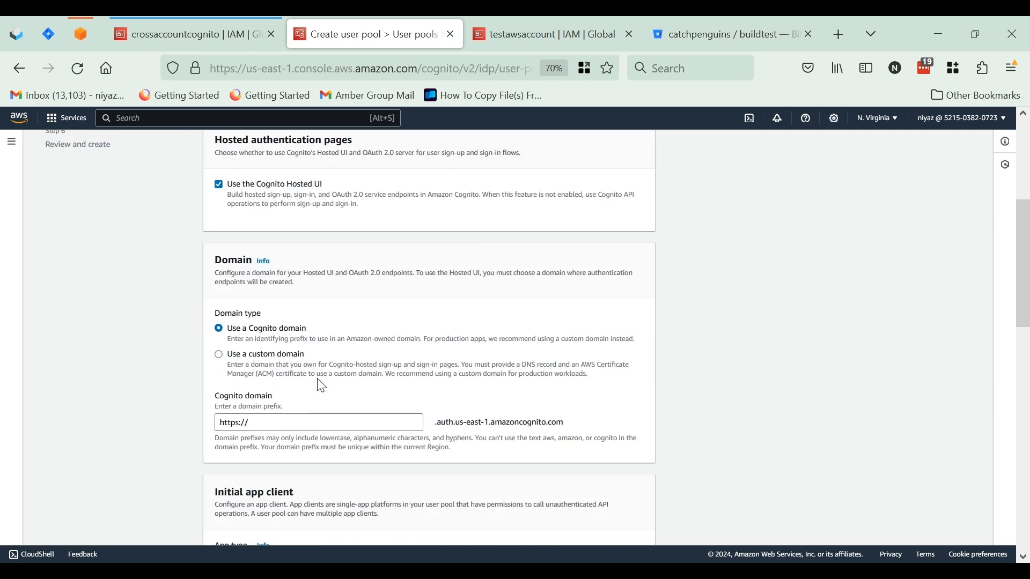
click(280, 428)
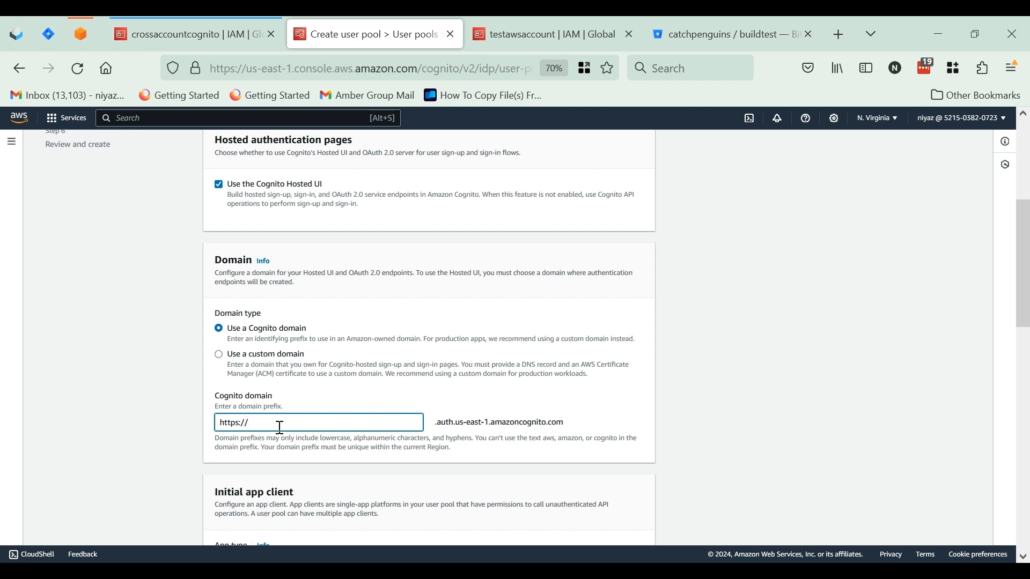
text(des)
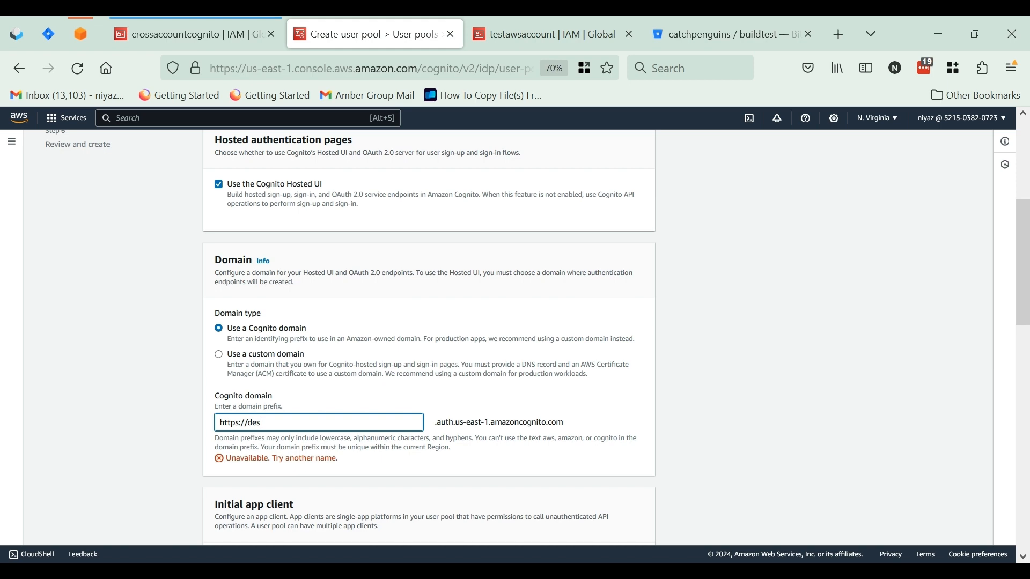
text(demo)
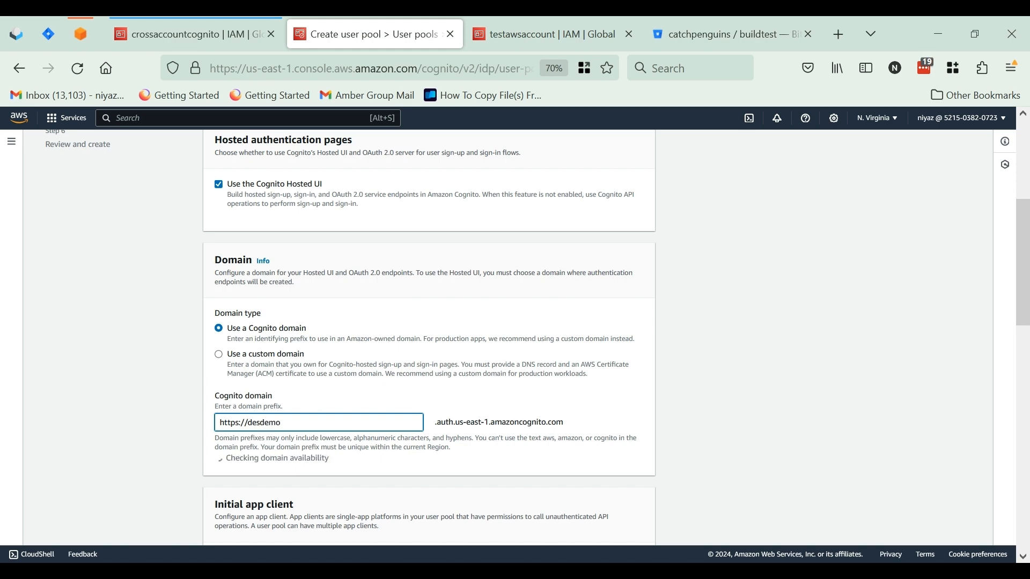
Keep the public client type and name the initial app client desapp
scroll(322, 435, down, 6)
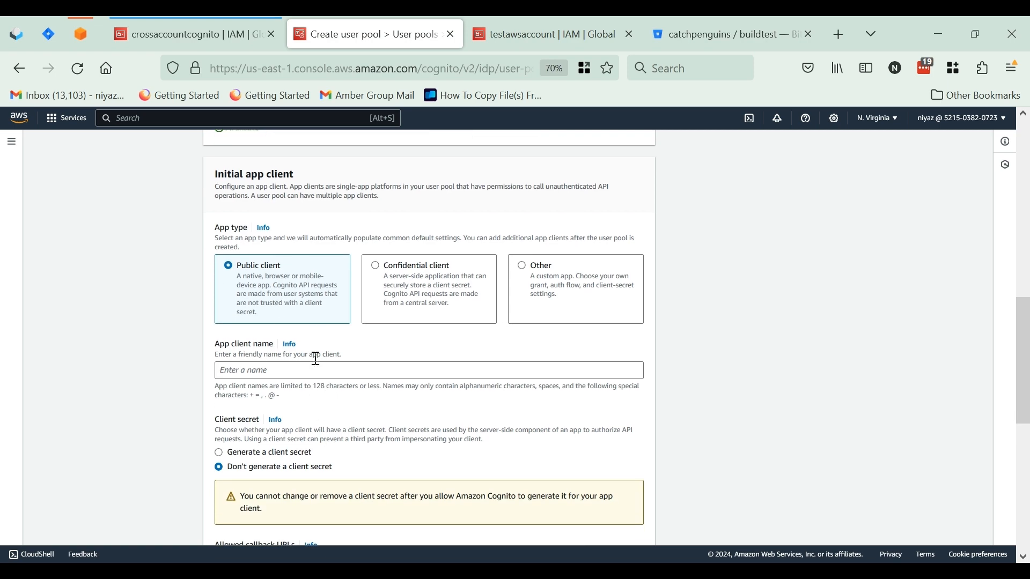
scroll(299, 371, up, 7)
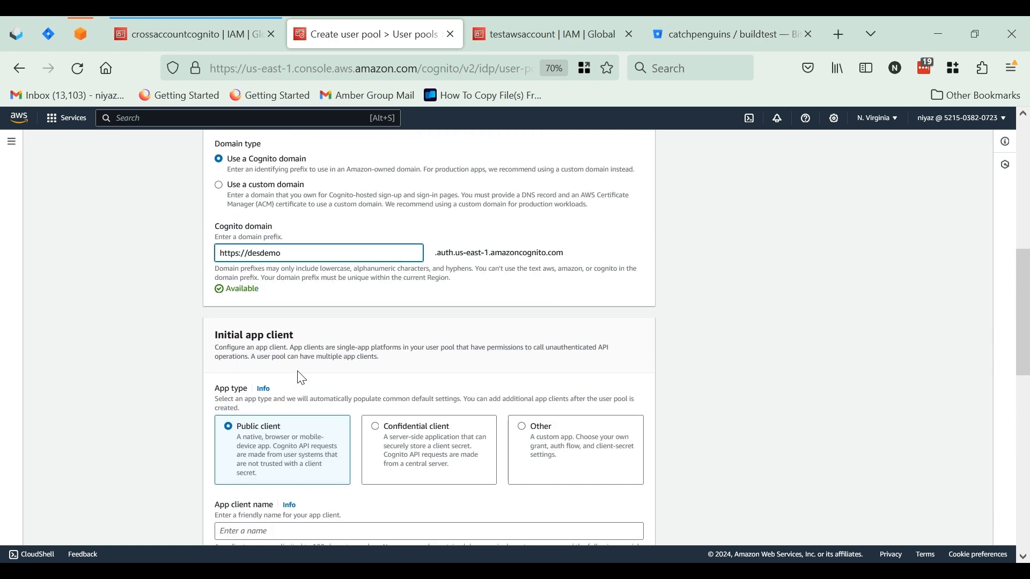
scroll(302, 378, up, 1)
scroll(302, 378, down, 10)
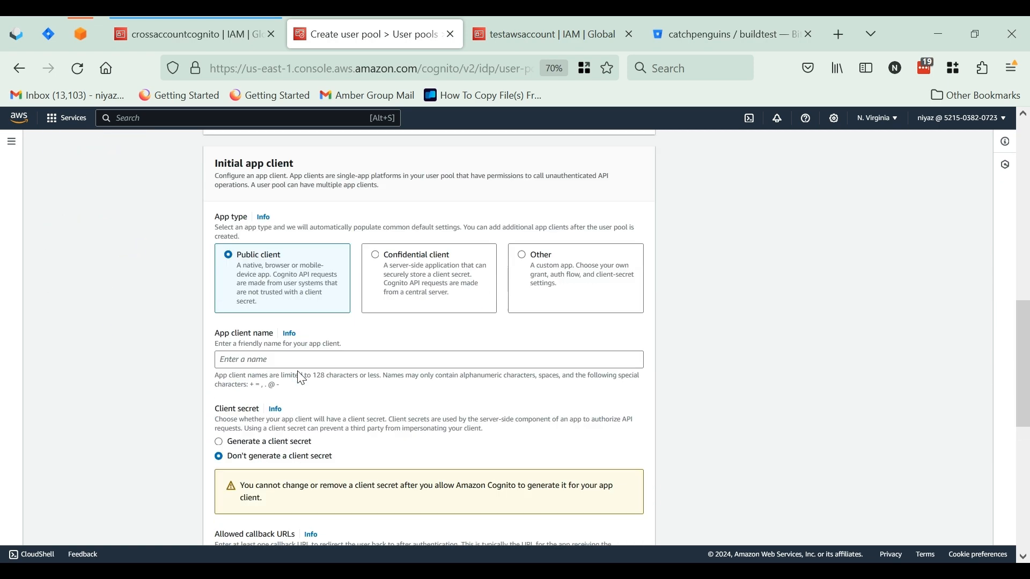
scroll(302, 378, up, 4)
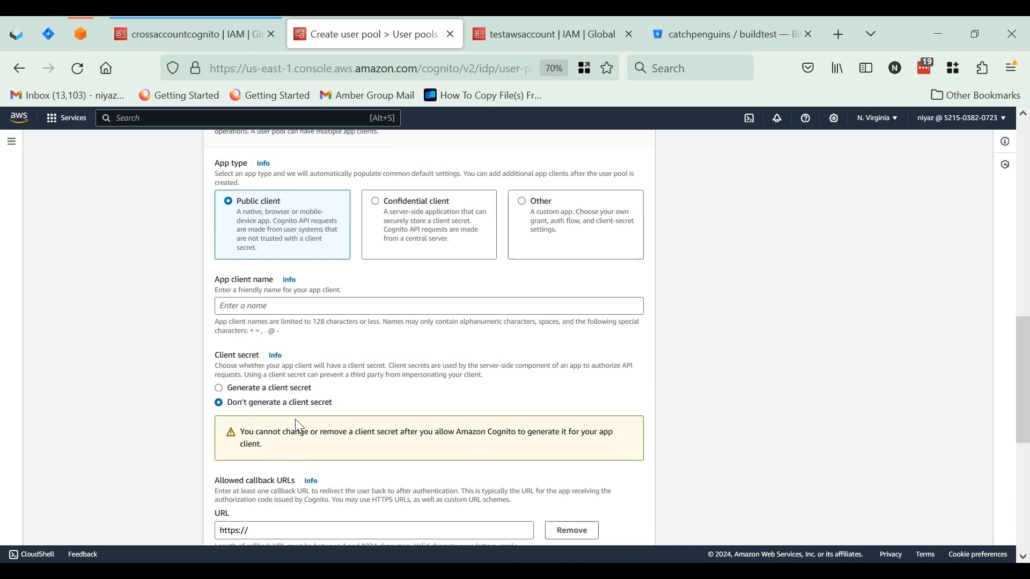
click(266, 309)
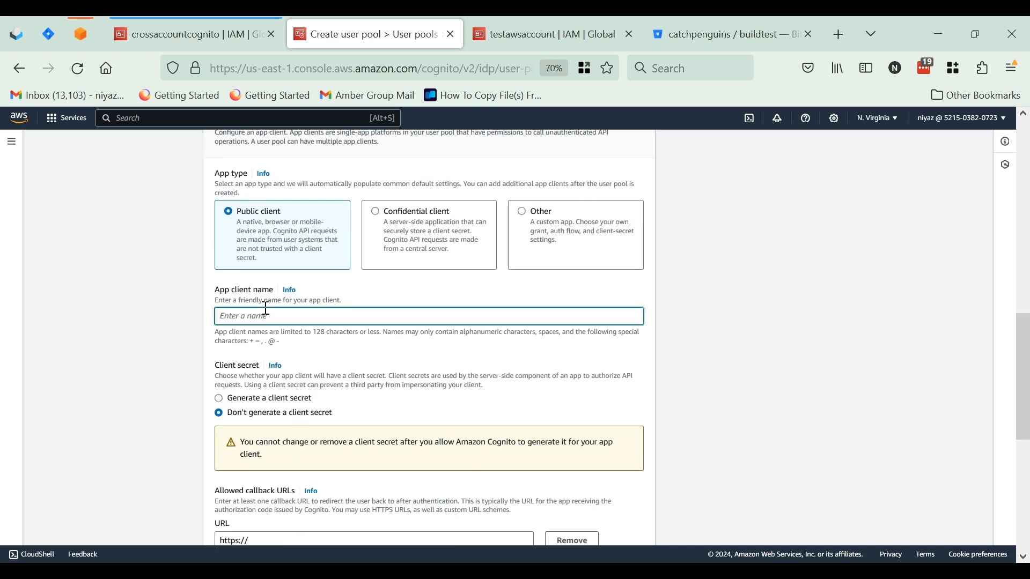
text(desapp)
scroll(324, 369, down, 2)
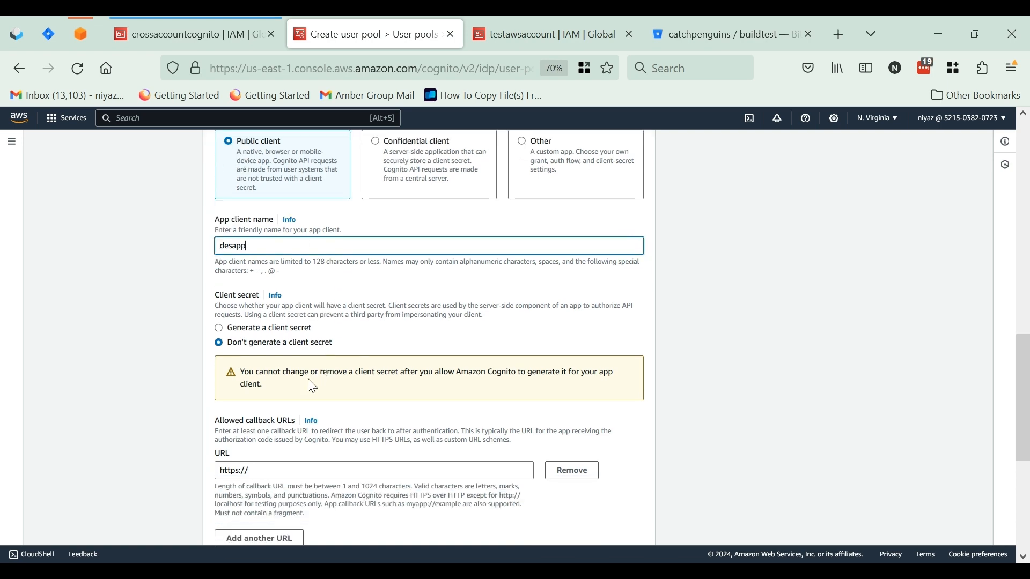
scroll(311, 384, down, 4)
click(287, 344)
text(loa)
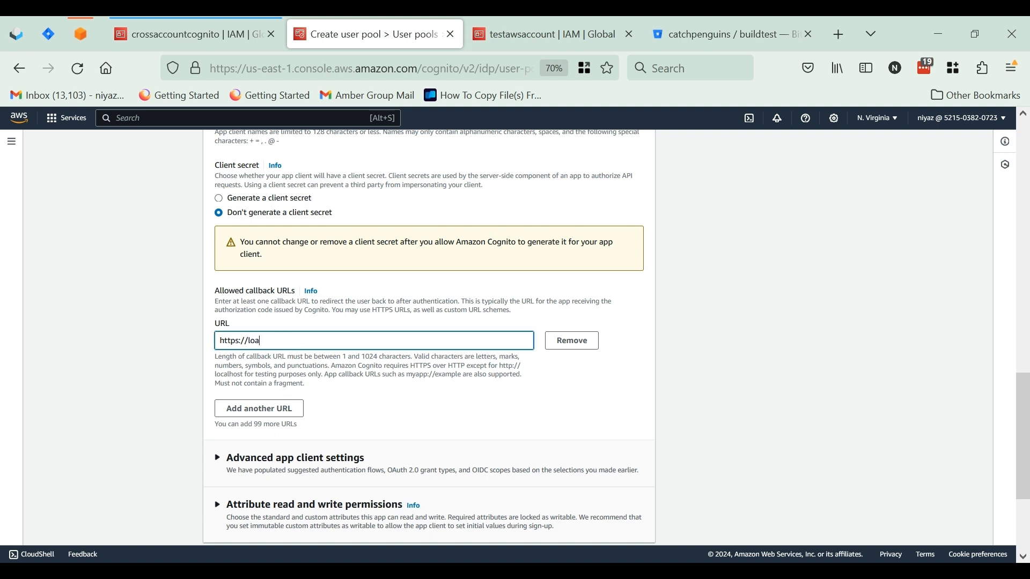
key(BackSpace)
text(calhost)
Add ALLOW_USER_PASSWORD_AUTH to the authentication flows in the app client's advanced settings
scroll(352, 399, up, 3)
scroll(351, 399, down, 6)
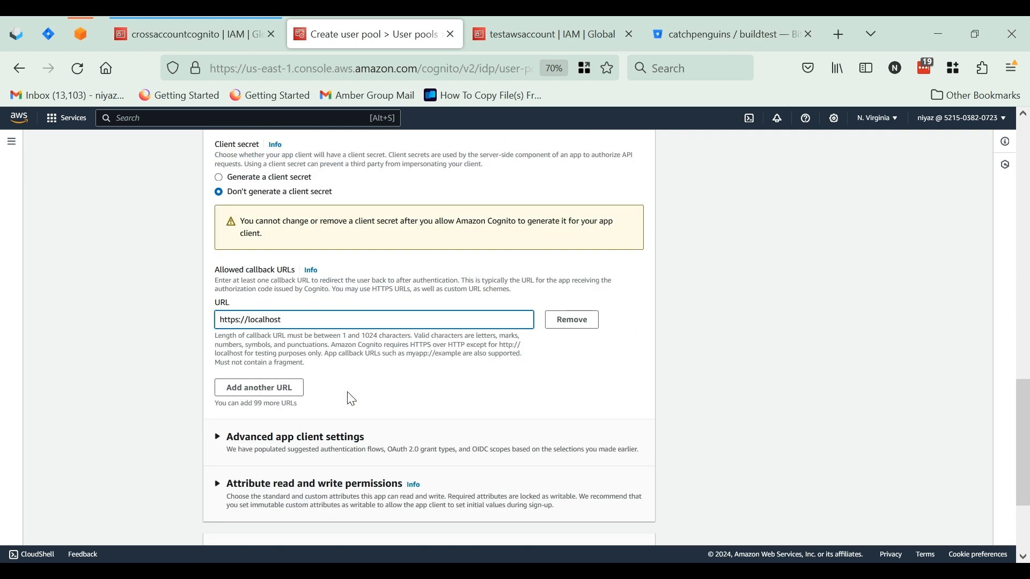
click(218, 364)
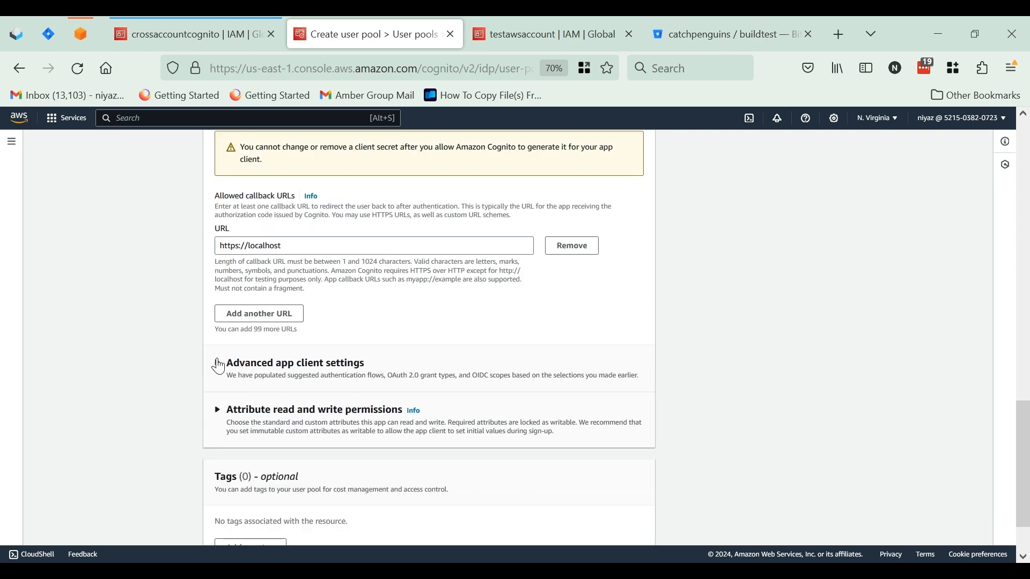
scroll(387, 400, down, 3)
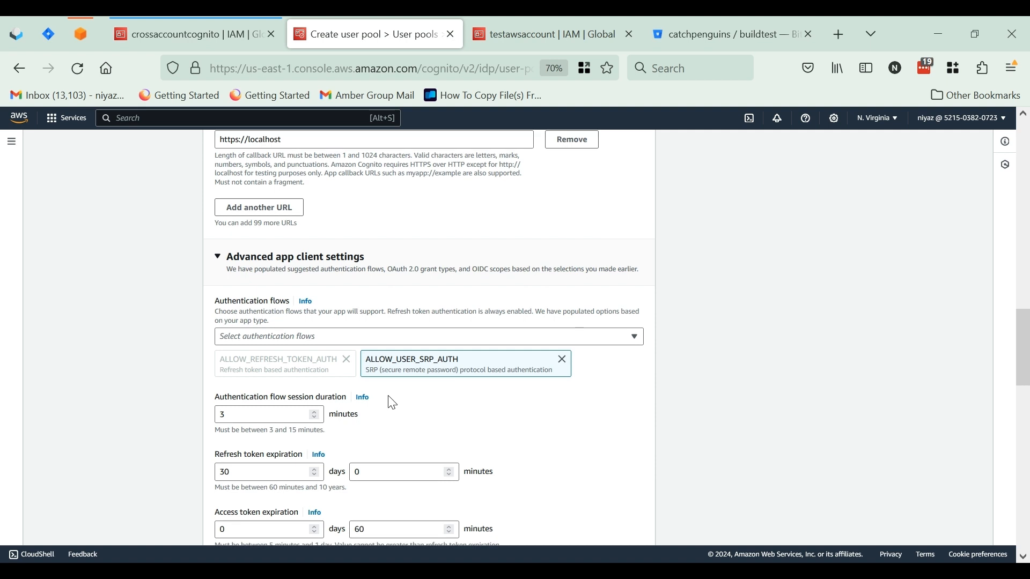
click(344, 313)
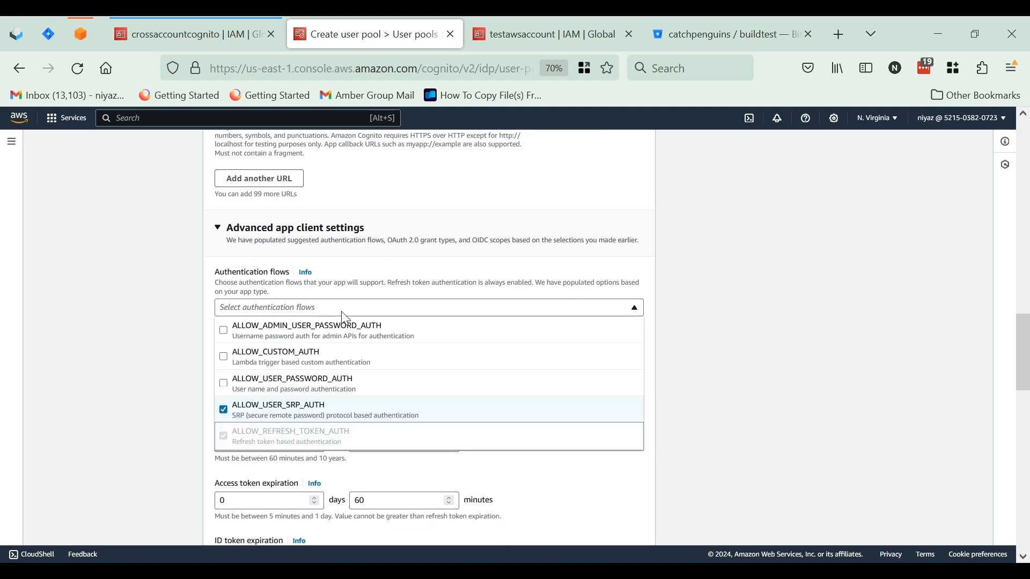
click(284, 384)
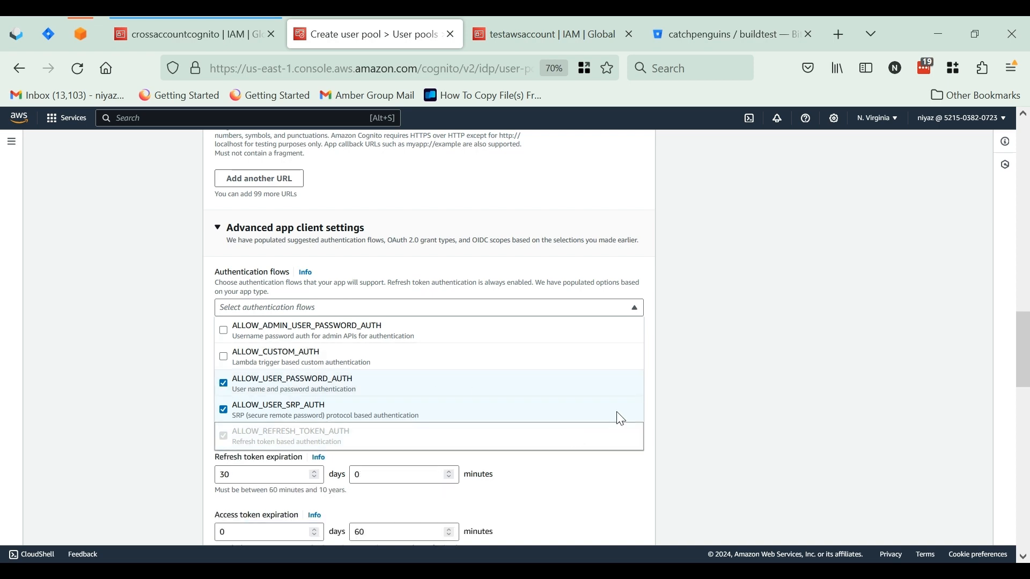
click(717, 382)
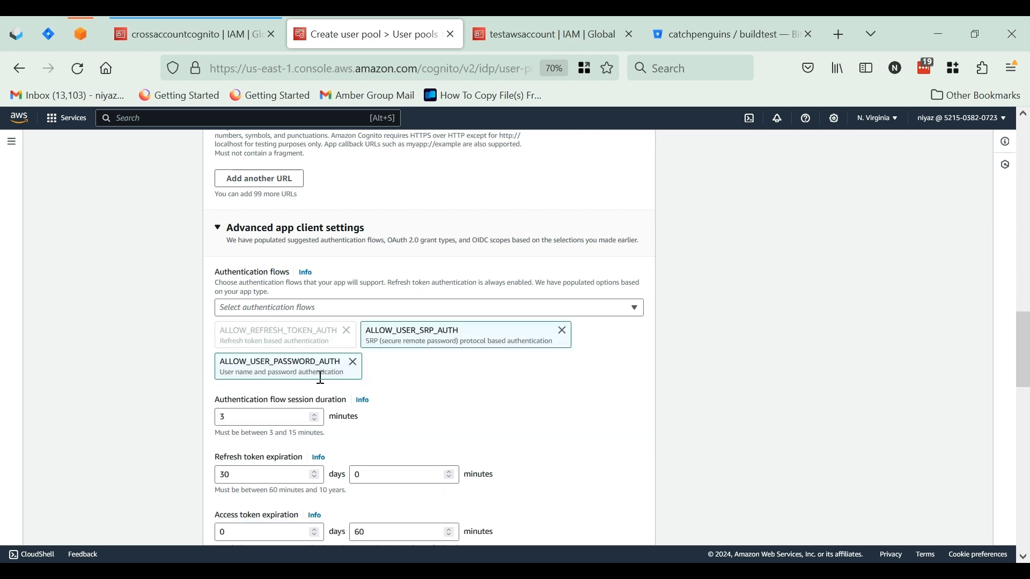
Keep the remaining app client settings, review the configuration and create the user pool
scroll(321, 379, down, 8)
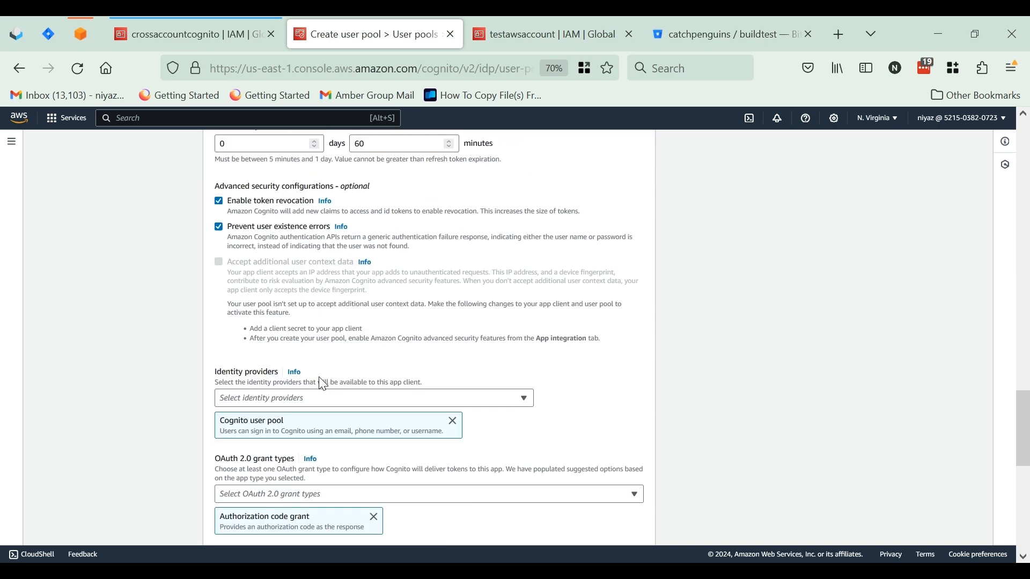
scroll(322, 383, down, 10)
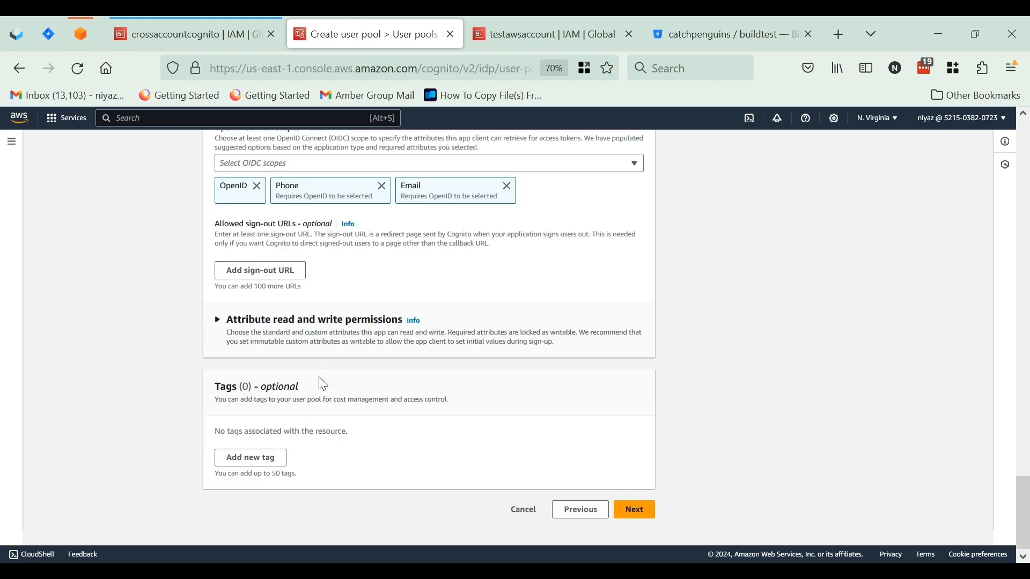
scroll(322, 384, up, 18)
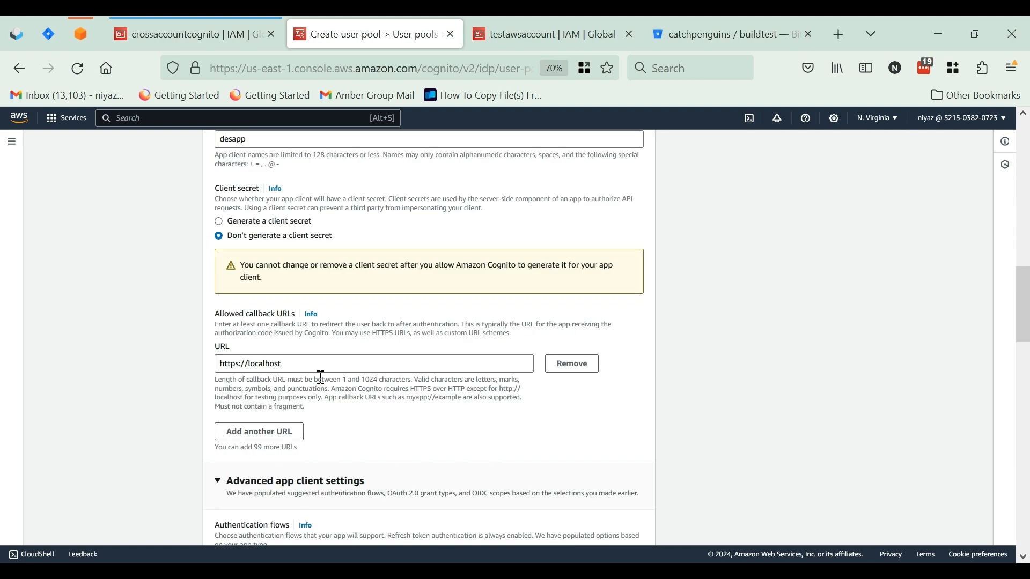
scroll(321, 378, down, 17)
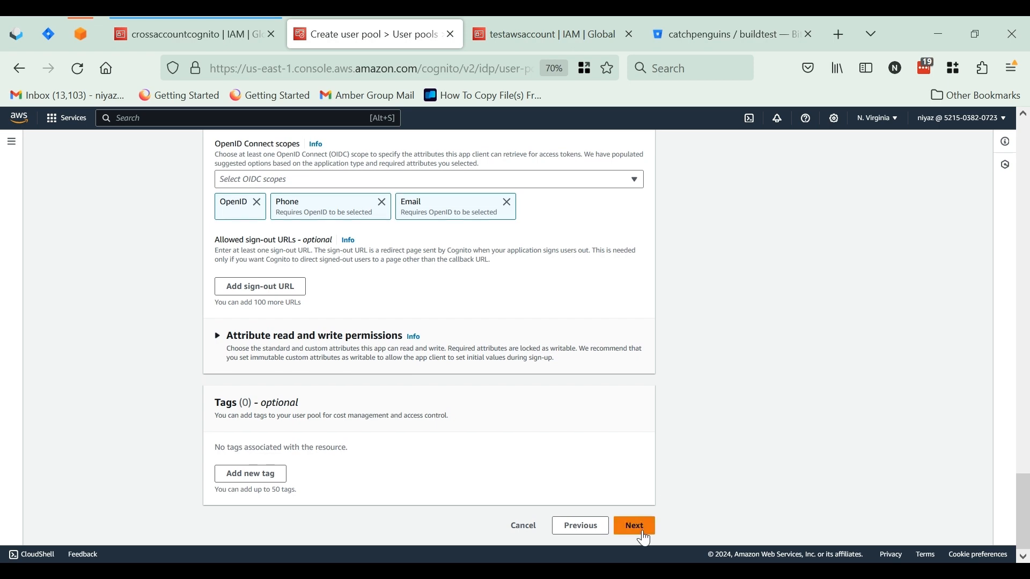
click(638, 532)
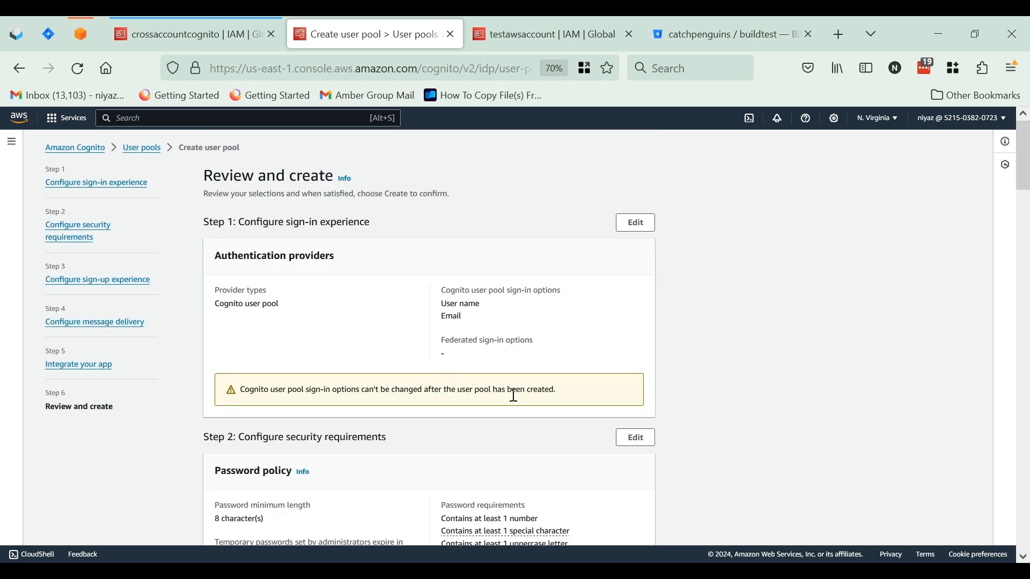
scroll(514, 395, down, 20)
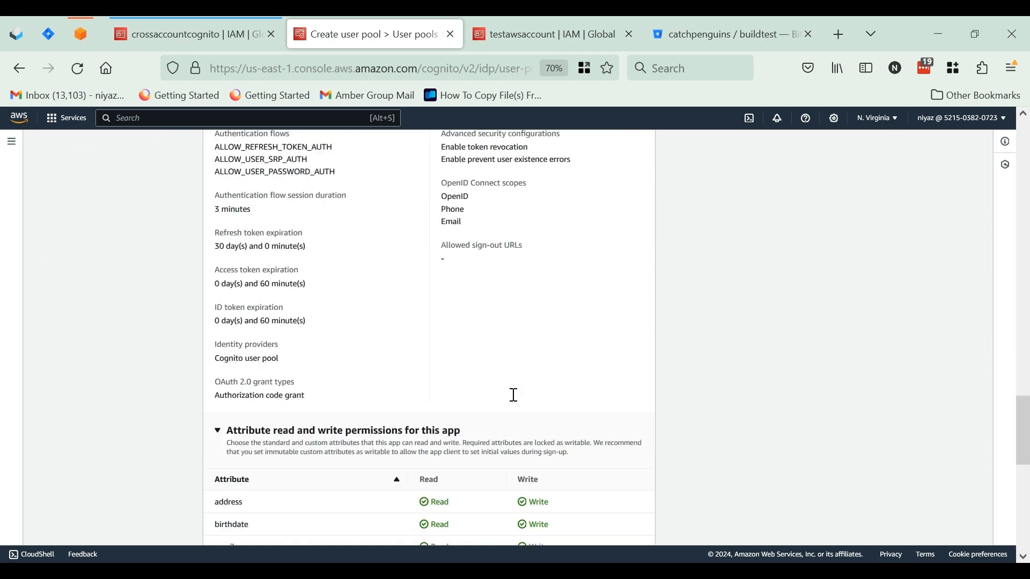
scroll(514, 395, down, 5)
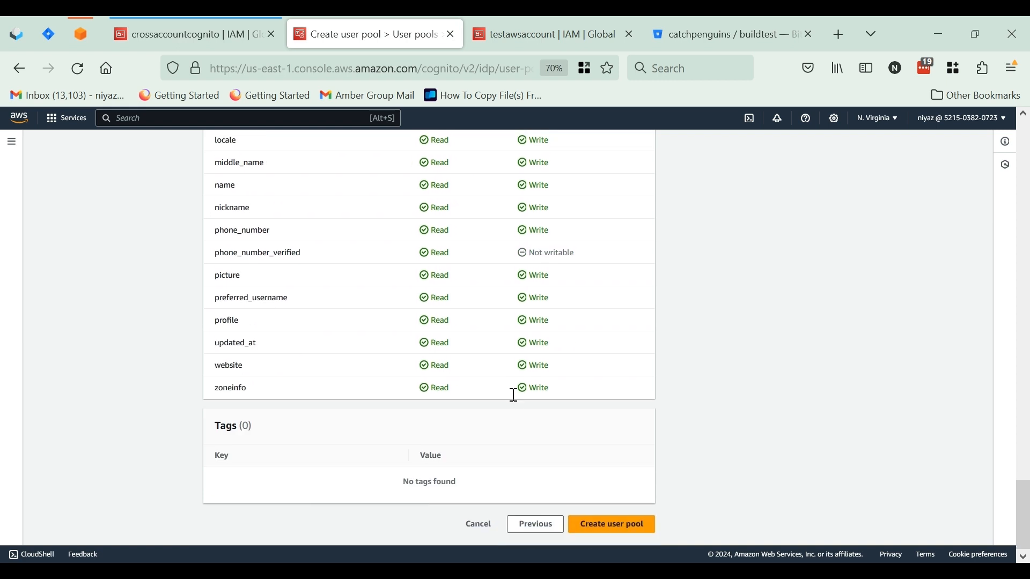
click(620, 533)
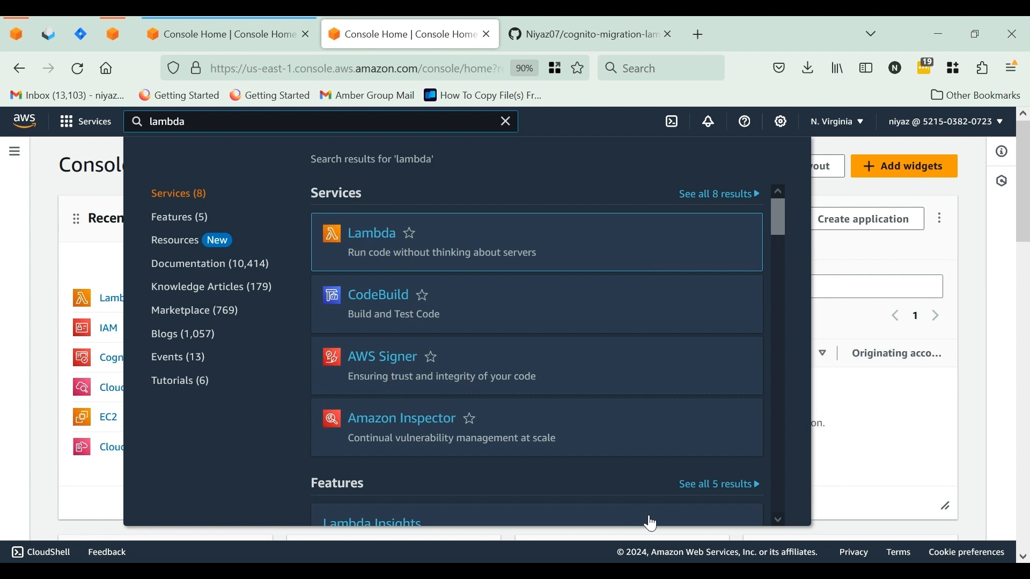
Open the Lambda service and start a new function authored from scratch, named usermigration
click(375, 237)
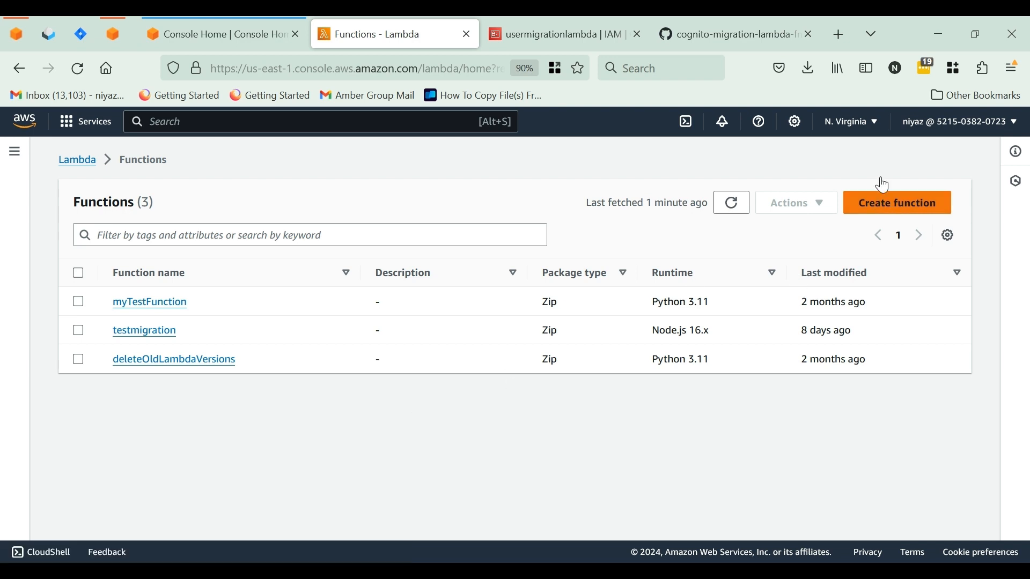
click(868, 194)
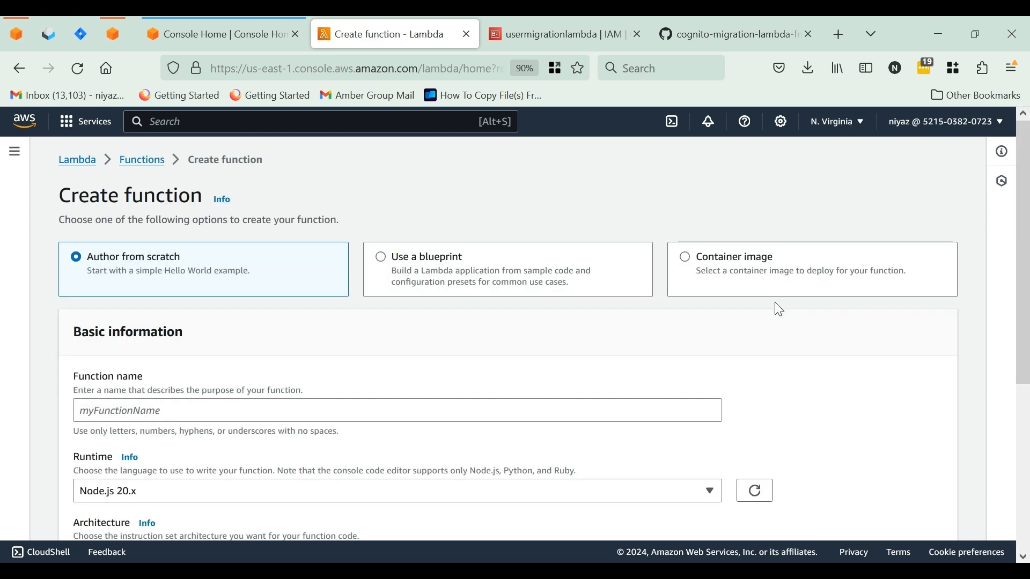
scroll(531, 352, down, 2)
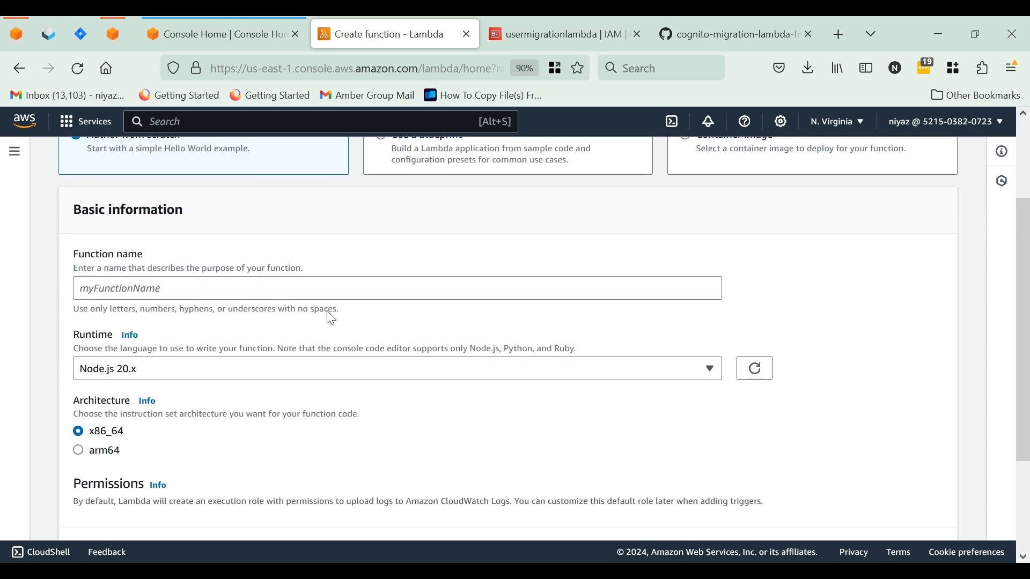
click(284, 288)
text(u)
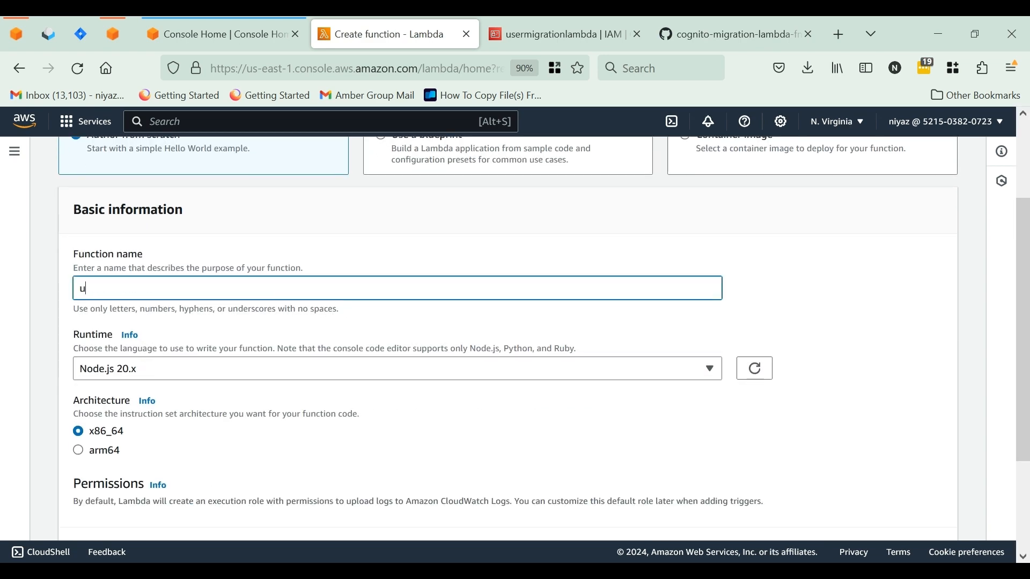
text(sermigration)
Choose the Node.js 16.x runtime and create the function with x86_64 architecture and the default execution role
scroll(166, 324, down, 2)
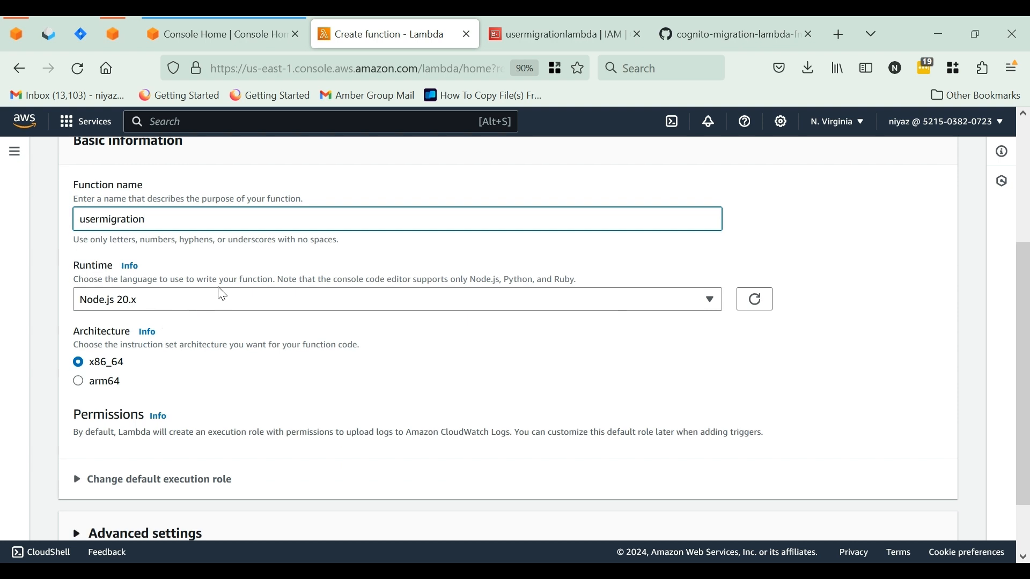
click(223, 301)
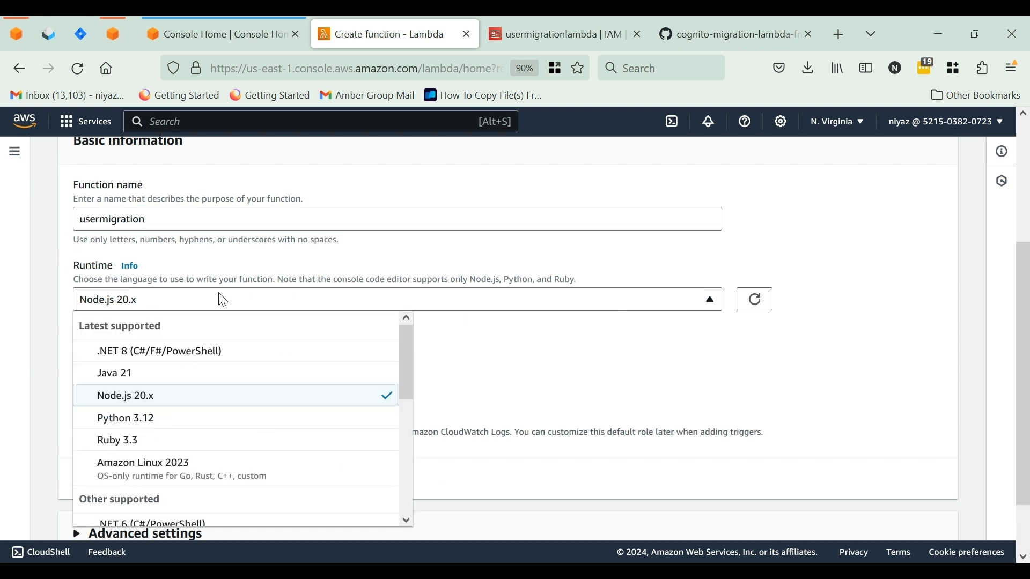
scroll(211, 395, down, 3)
scroll(211, 399, down, 2)
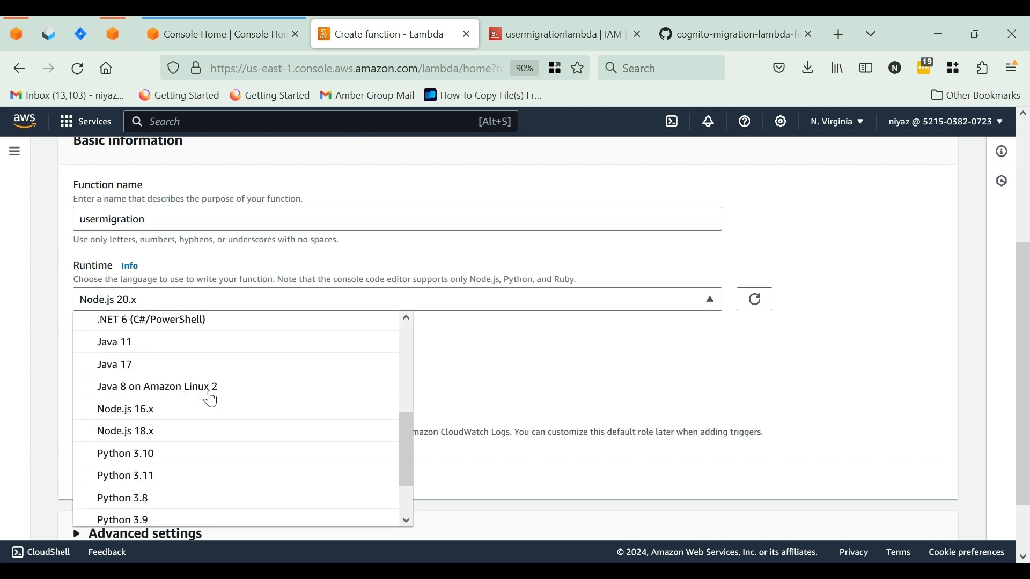
click(171, 414)
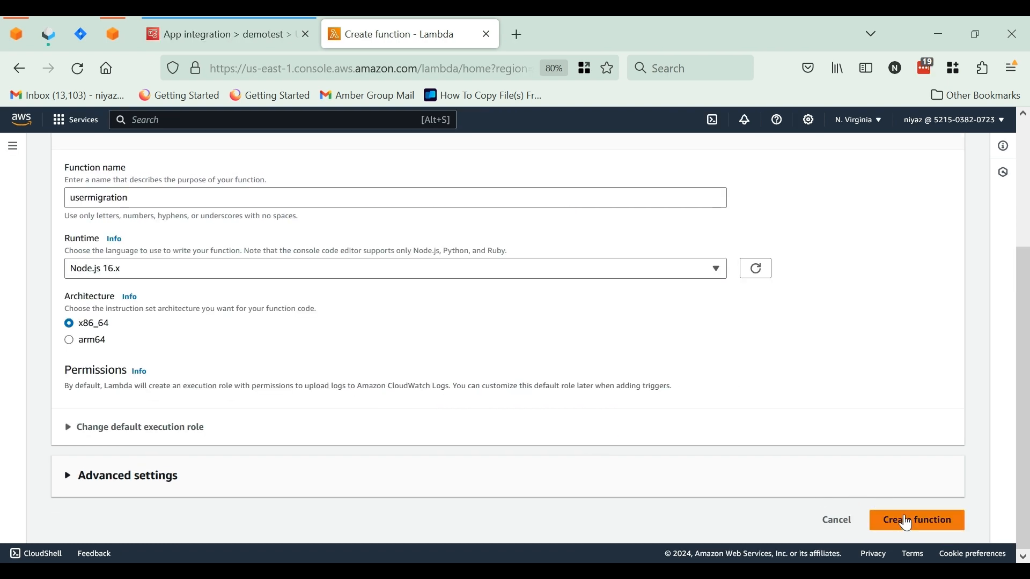
click(907, 523)
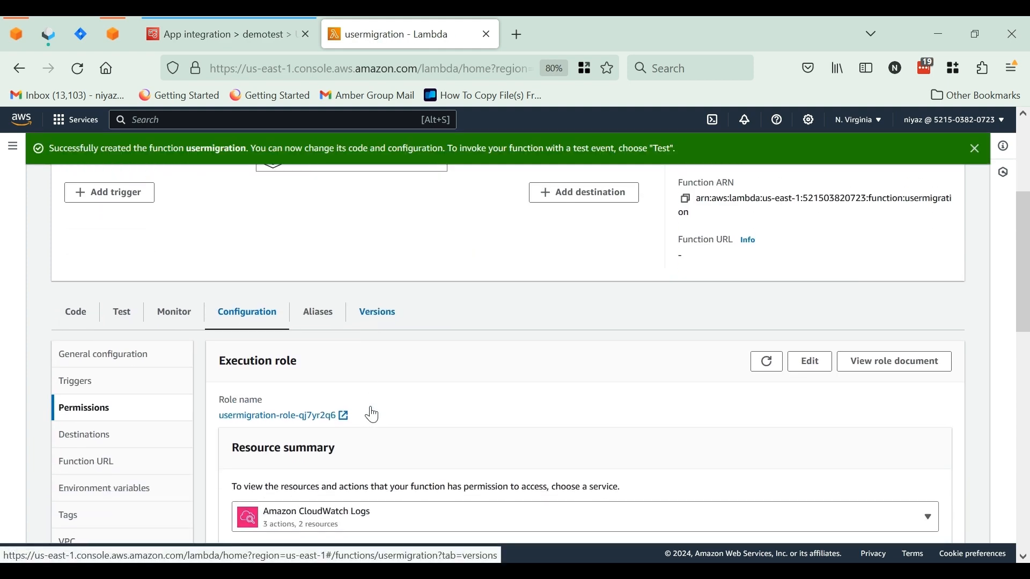
Open the usermigration function's execution role in IAM from its permissions configuration
scroll(371, 414, up, 1)
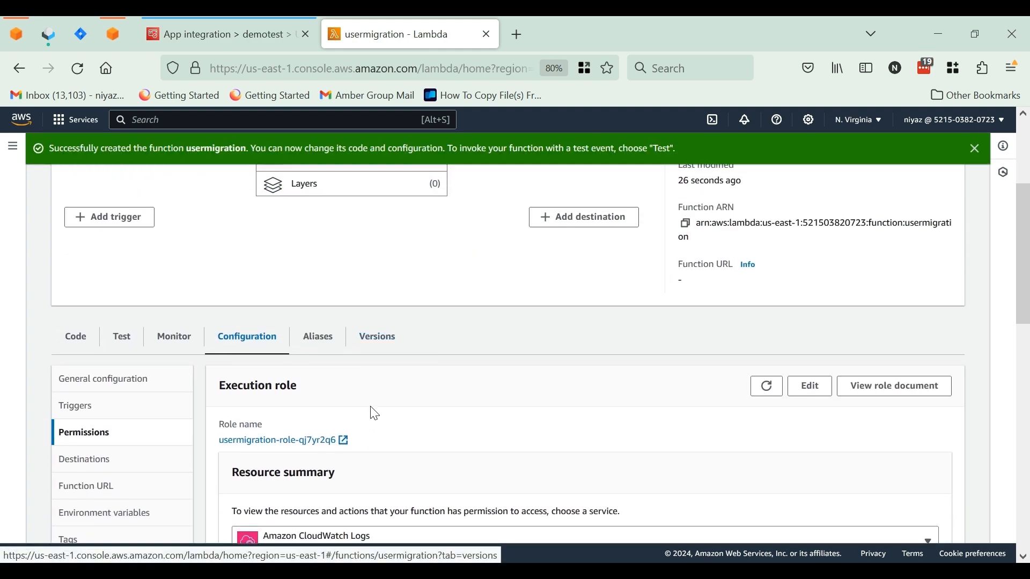
click(299, 446)
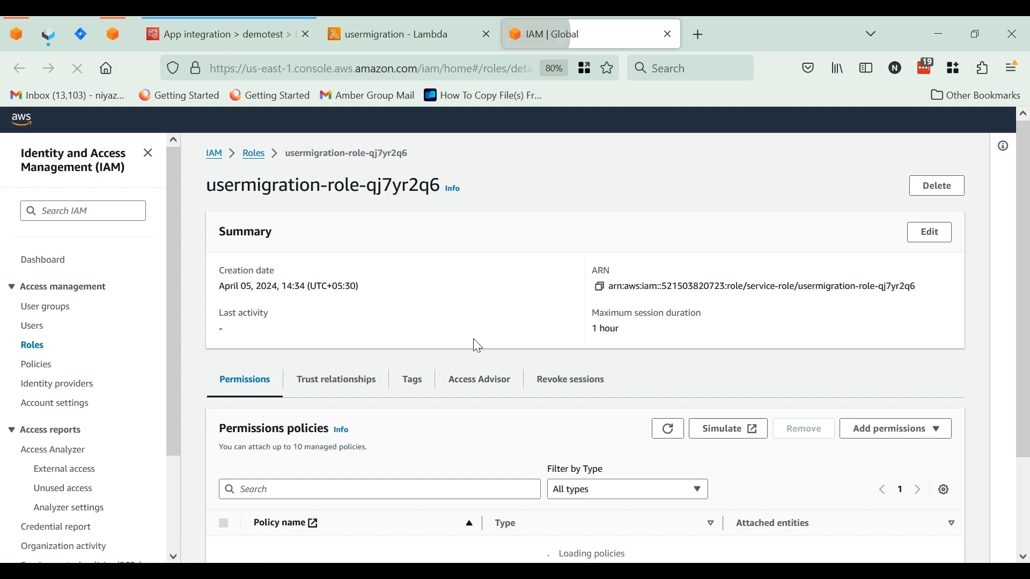
scroll(474, 340, down, 5)
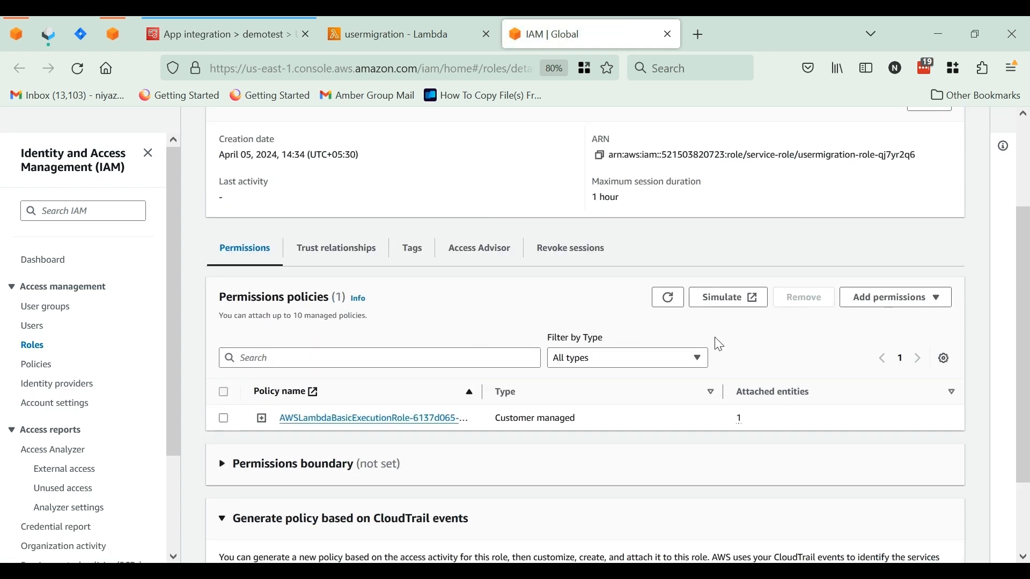
scroll(746, 357, up, 2)
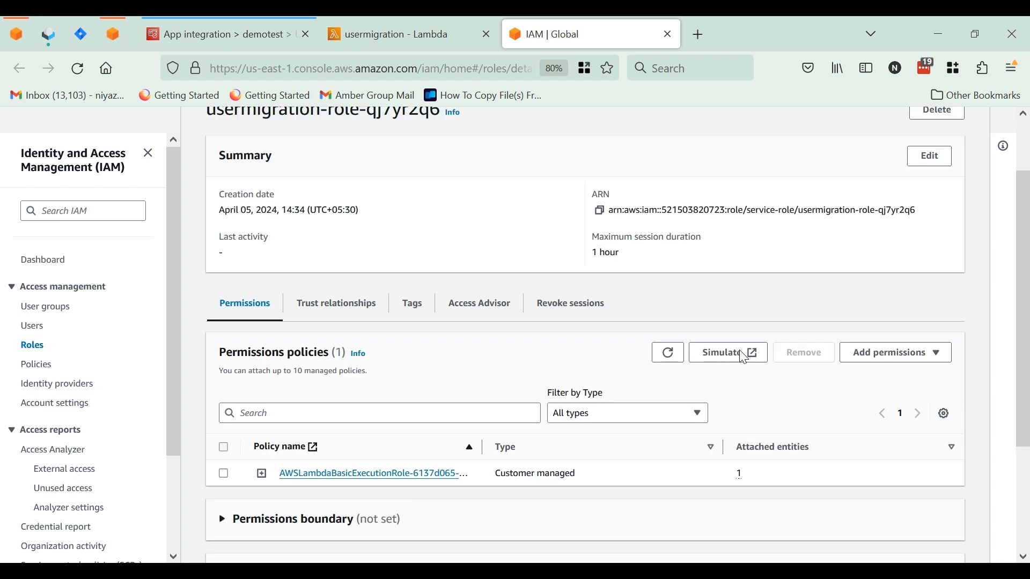
Find the Cognito policies and attach the managed AmazonCognitoPowerUser policy to the usermigration role
click(891, 357)
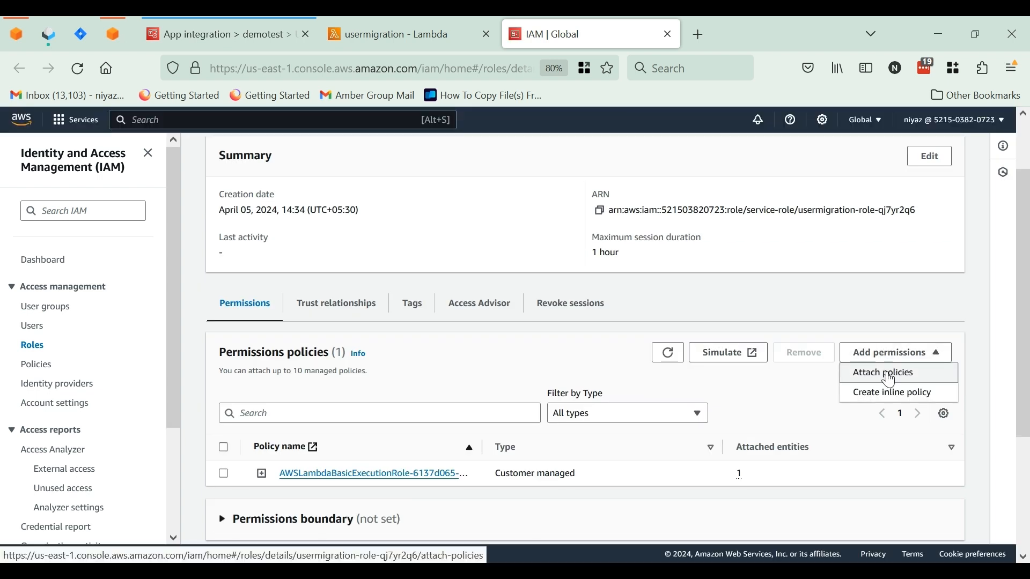
click(890, 380)
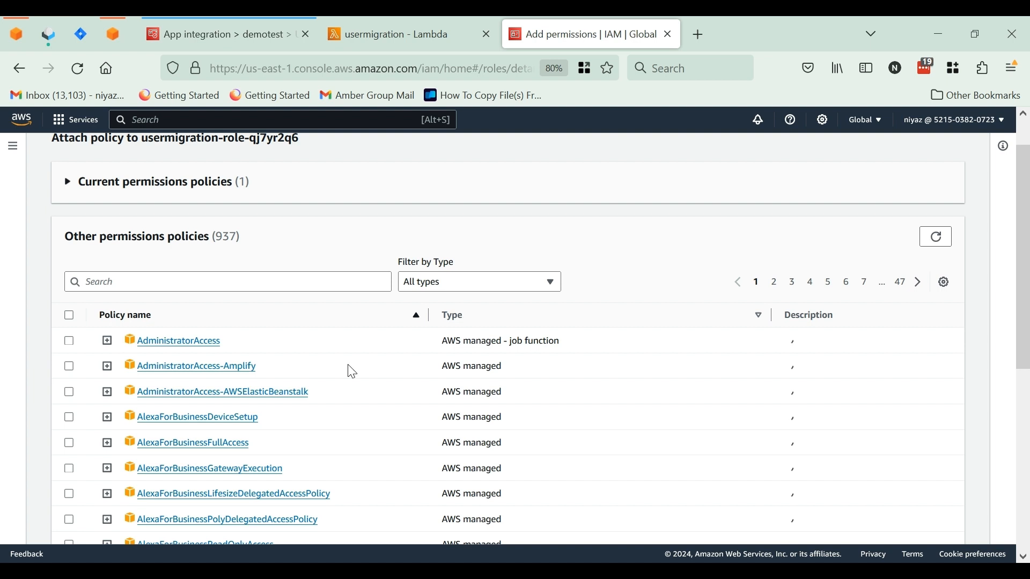
click(188, 282)
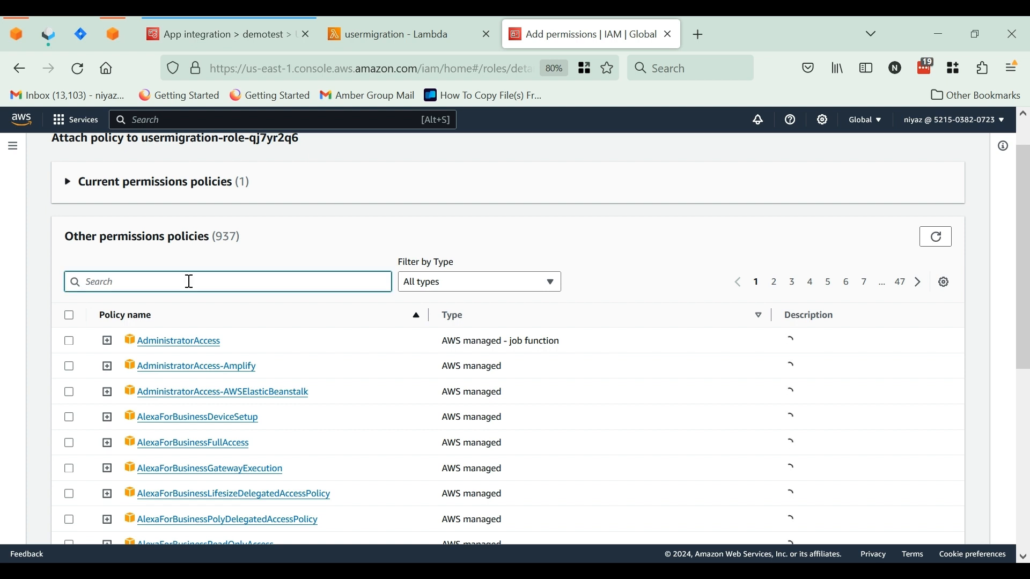
text(co)
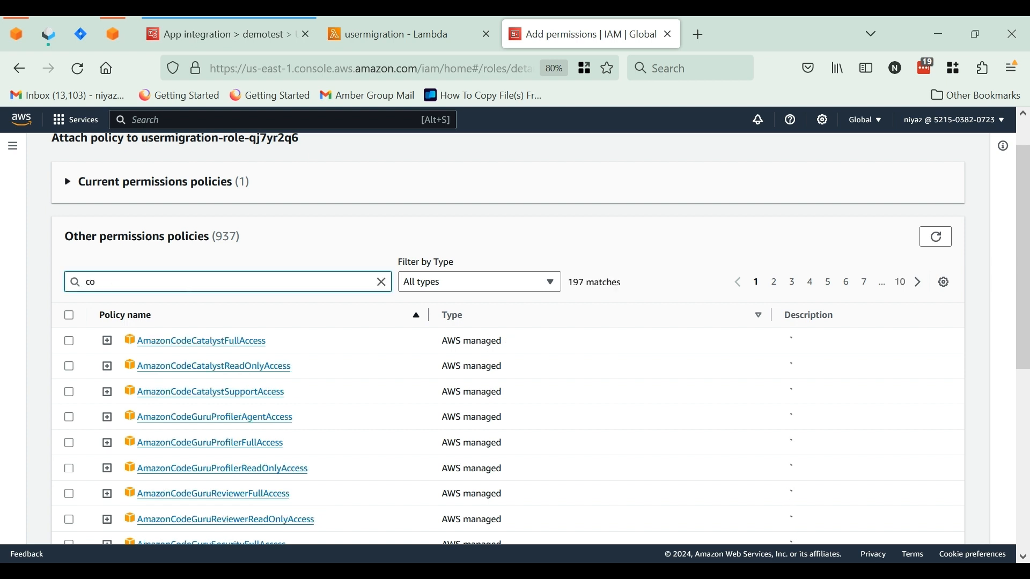
text(gn)
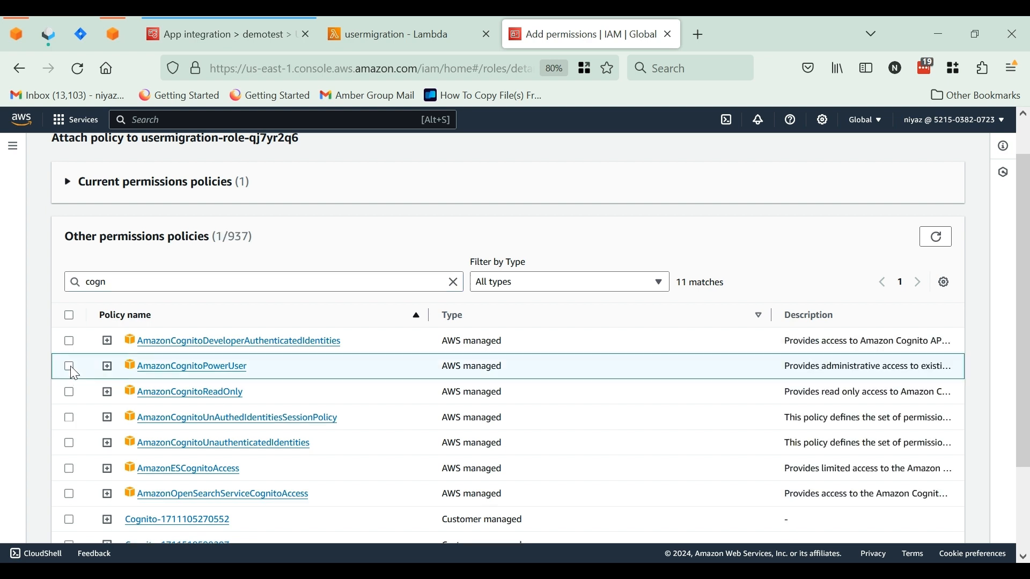
click(69, 369)
scroll(508, 428, down, 2)
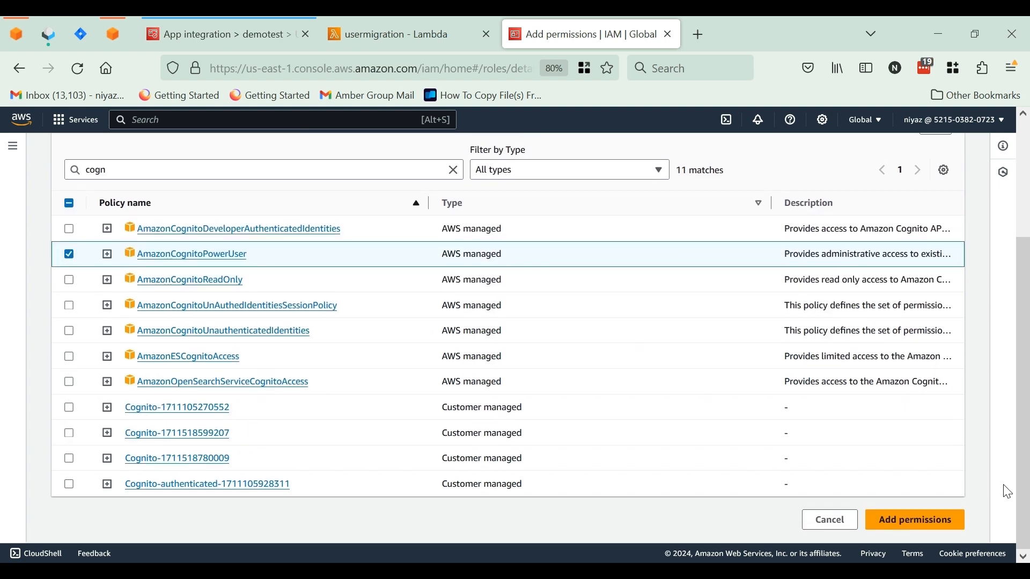
click(929, 520)
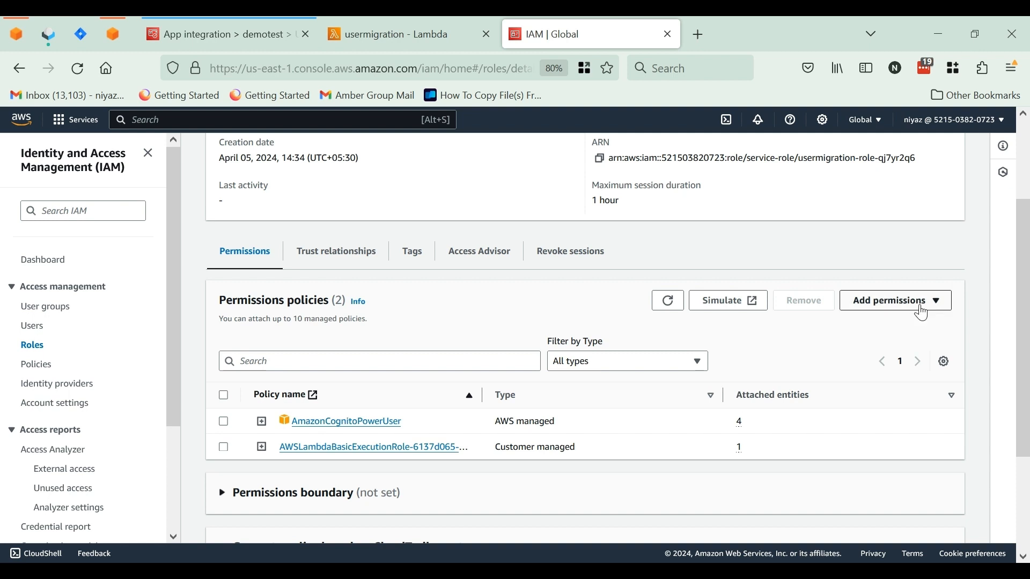
Start a new inline policy for the Lambda execution role and switch the policy editor to JSON
click(923, 310)
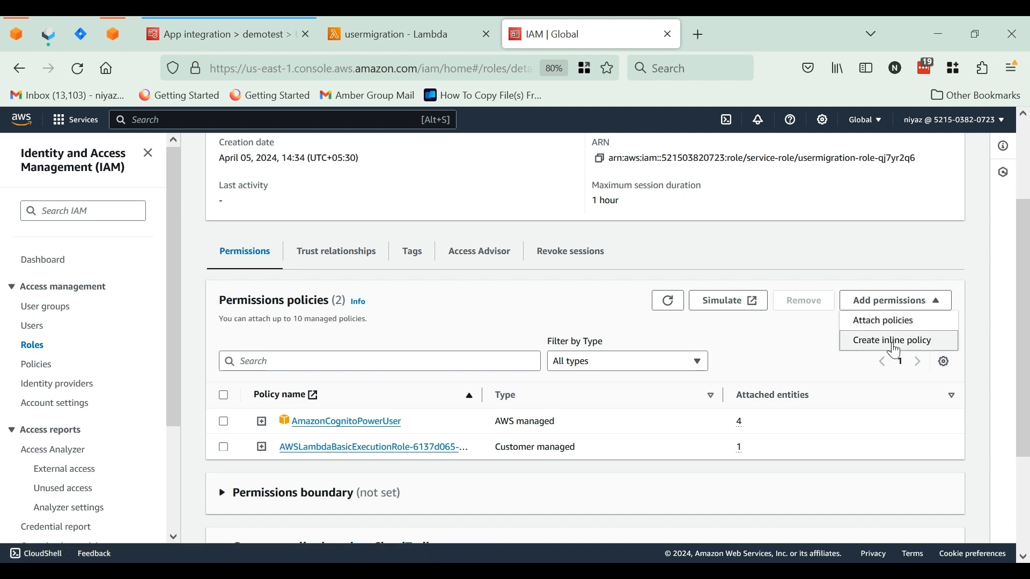
click(881, 341)
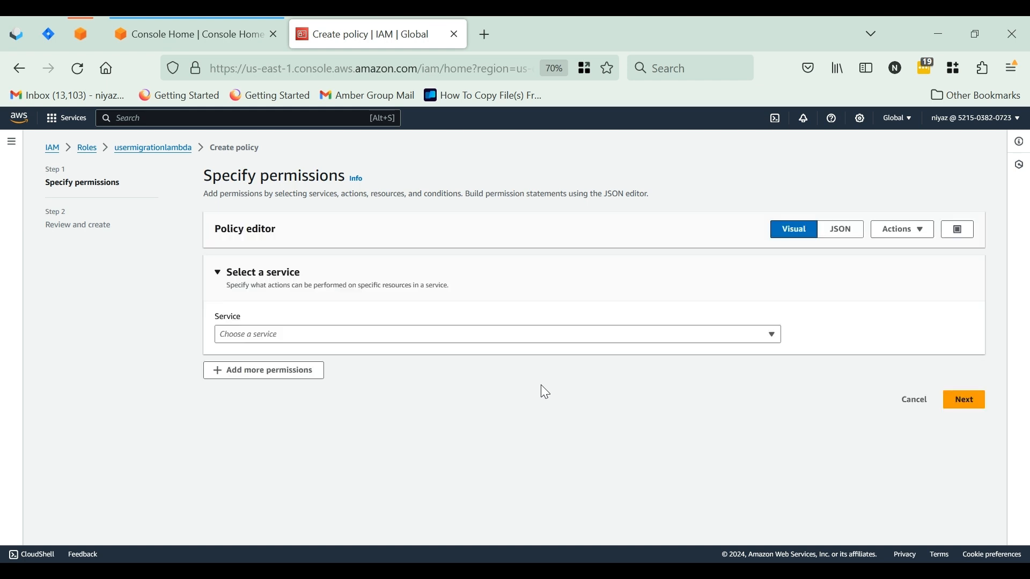
click(329, 336)
click(327, 339)
click(829, 235)
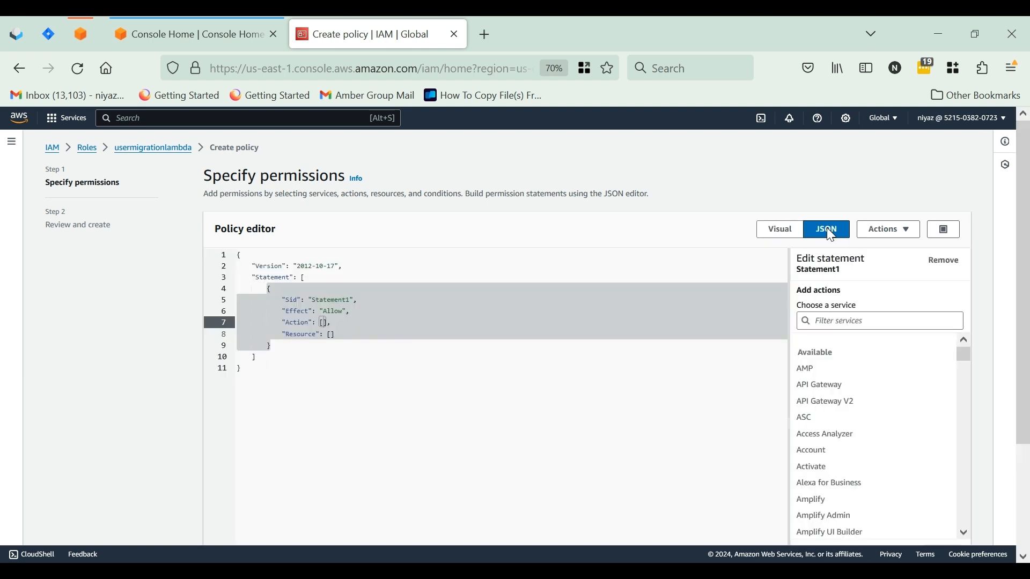
Set Statement1's Action to sts:AssumeRole and its Resource to the crossaccountcognito role's ARN, and proceed to the policy review
click(494, 384)
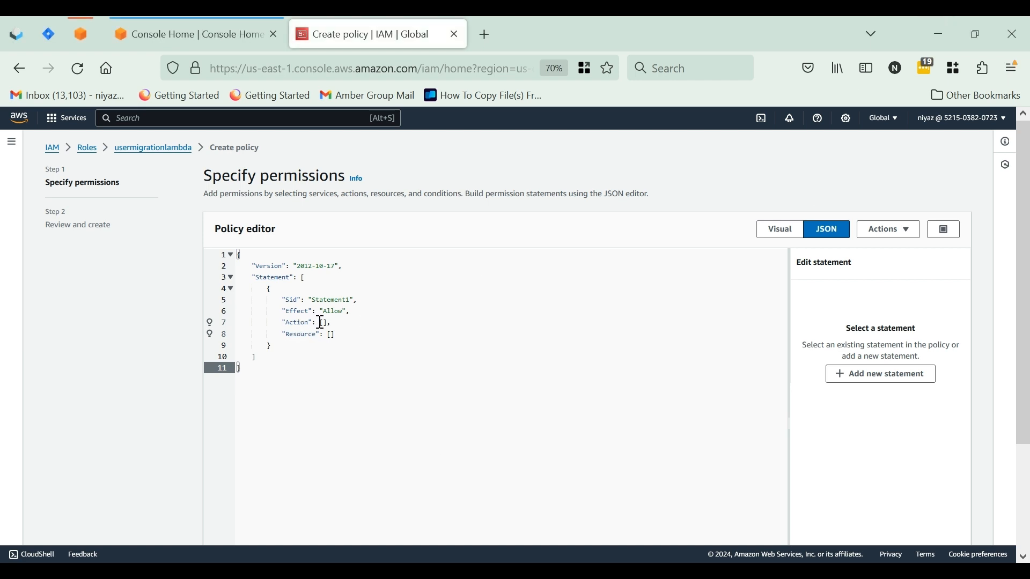
drag(320, 322, 333, 323)
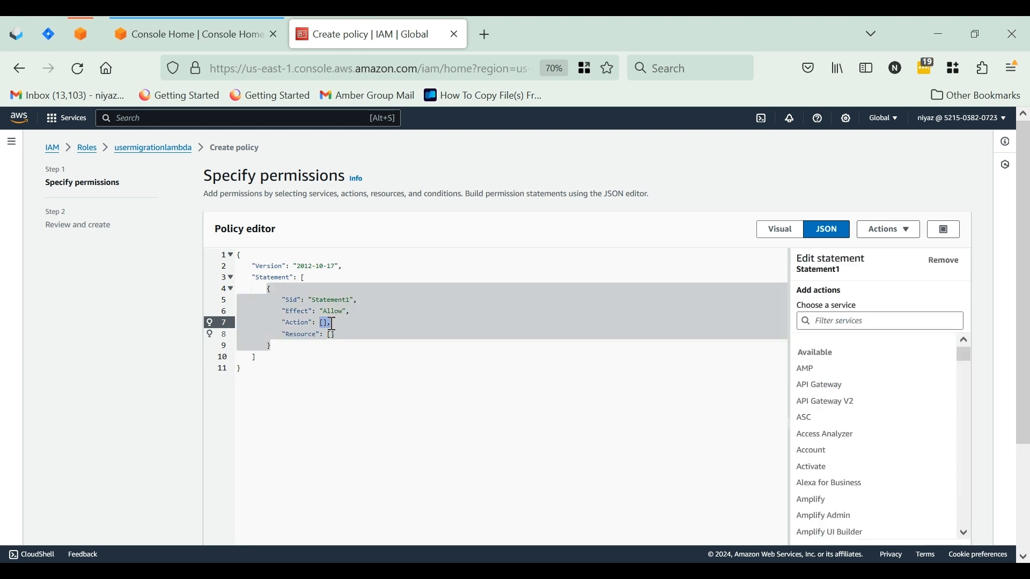
text("sts:AssumeRole",)
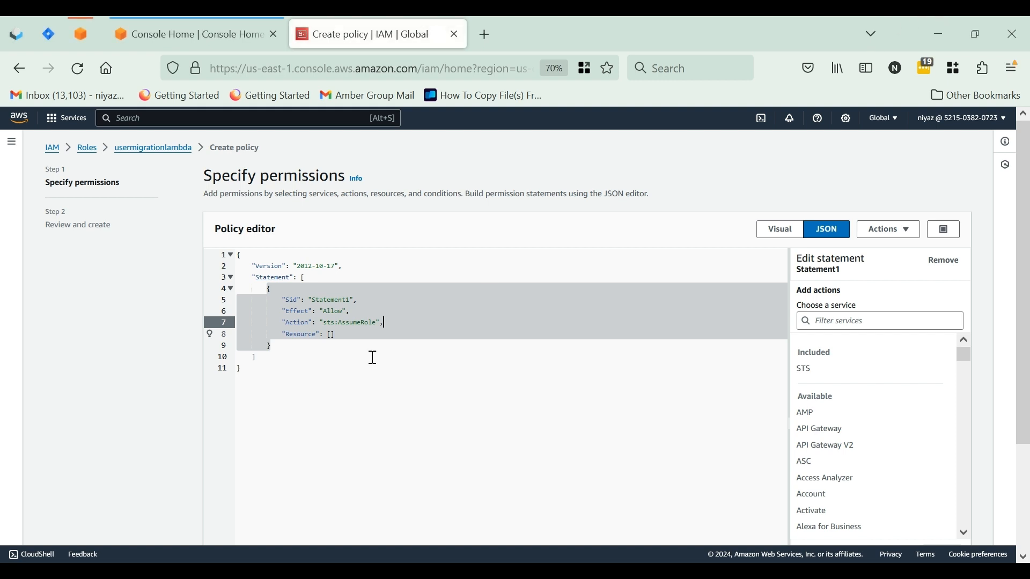
click(333, 337)
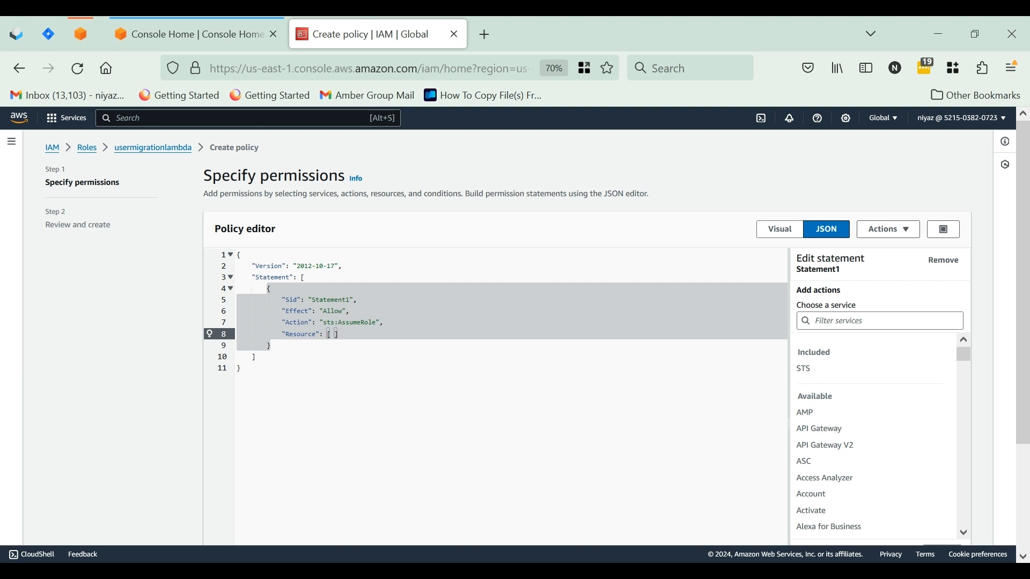
key(ctrl+v)
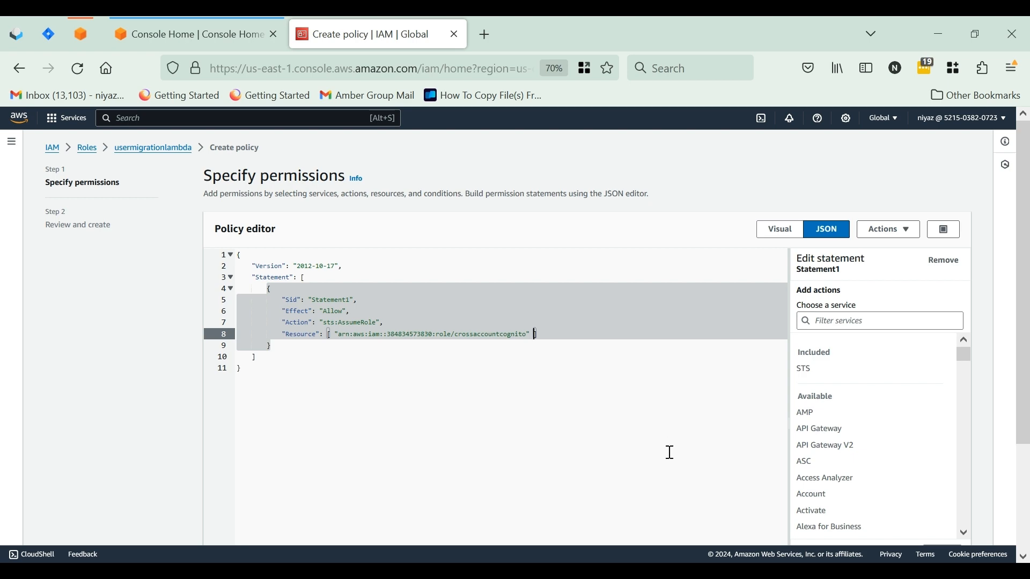
scroll(692, 423, down, 3)
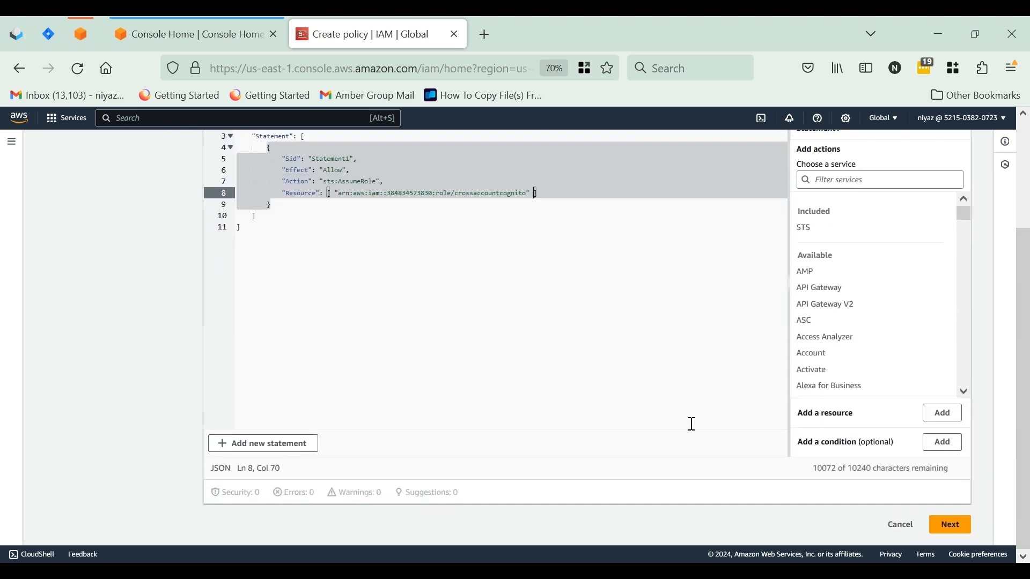
click(957, 536)
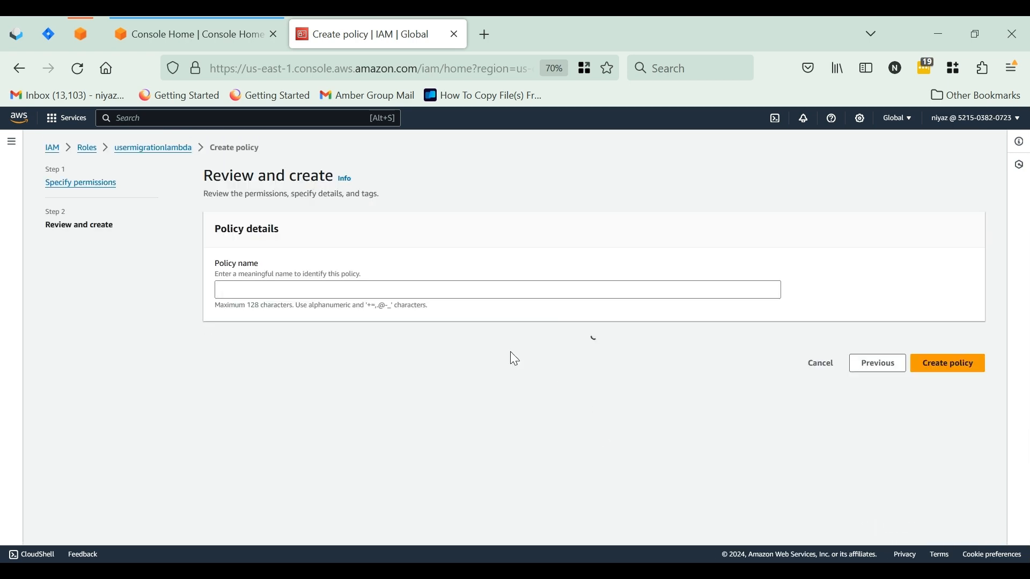
Name the inline policy sts-assume-role and create it on the Lambda role
click(337, 293)
text(sts)
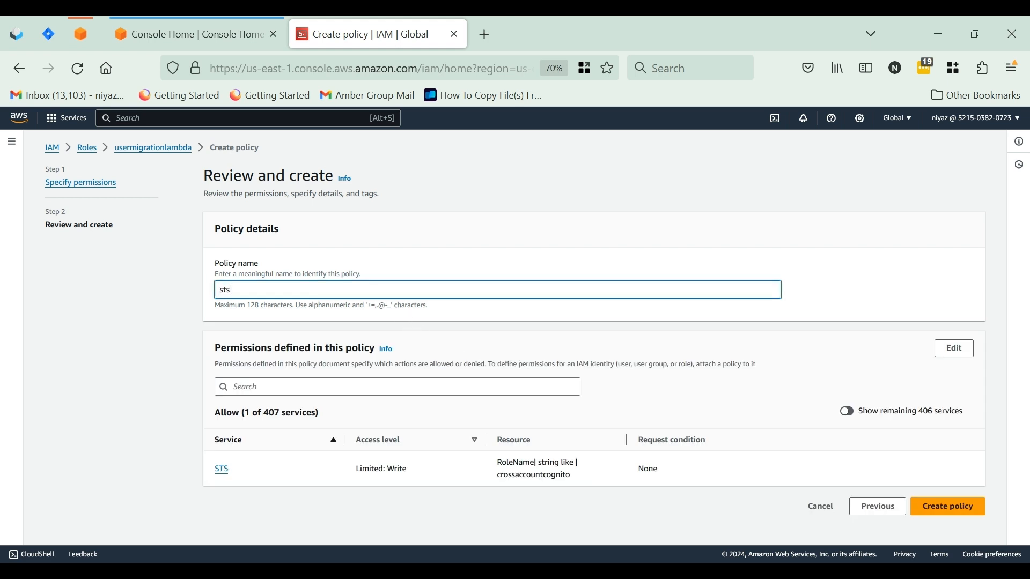
text(-assume-role)
click(938, 504)
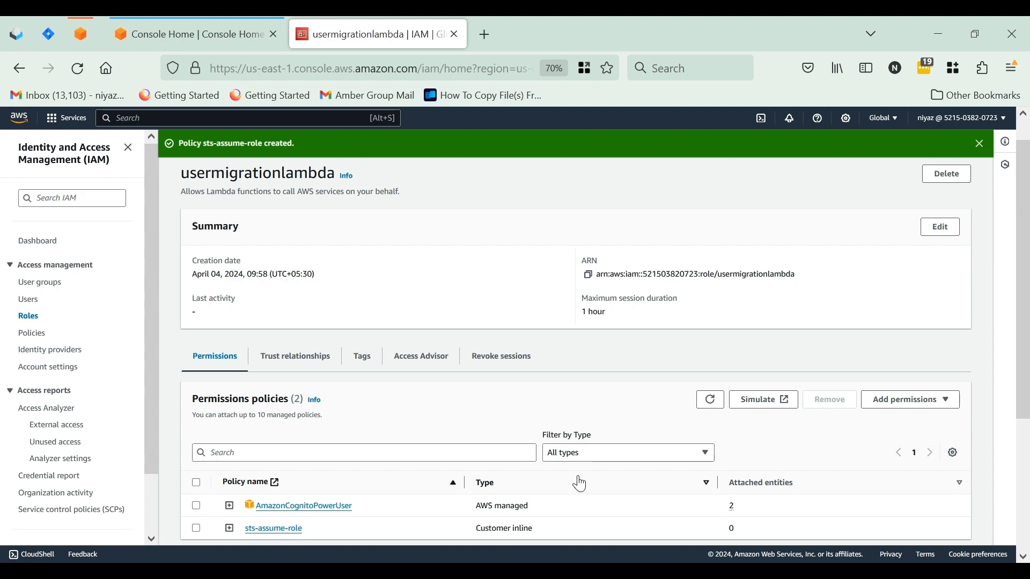
scroll(581, 485, down, 3)
scroll(579, 481, up, 4)
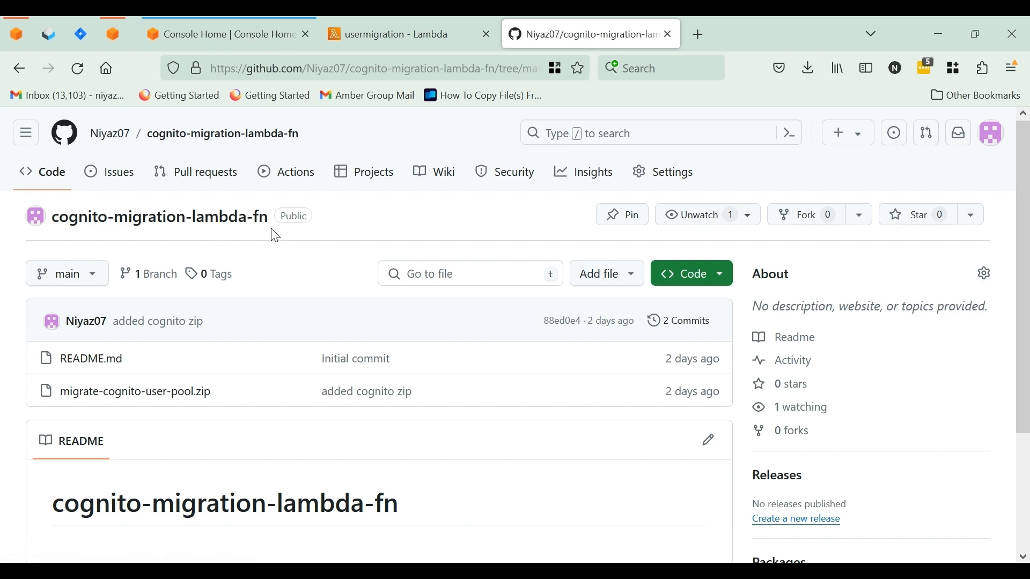
Download the raw migrate-cognito-user-pool.zip file from the cognito-migration-lambda-fn repository on GitHub
drag(271, 228, 54, 217)
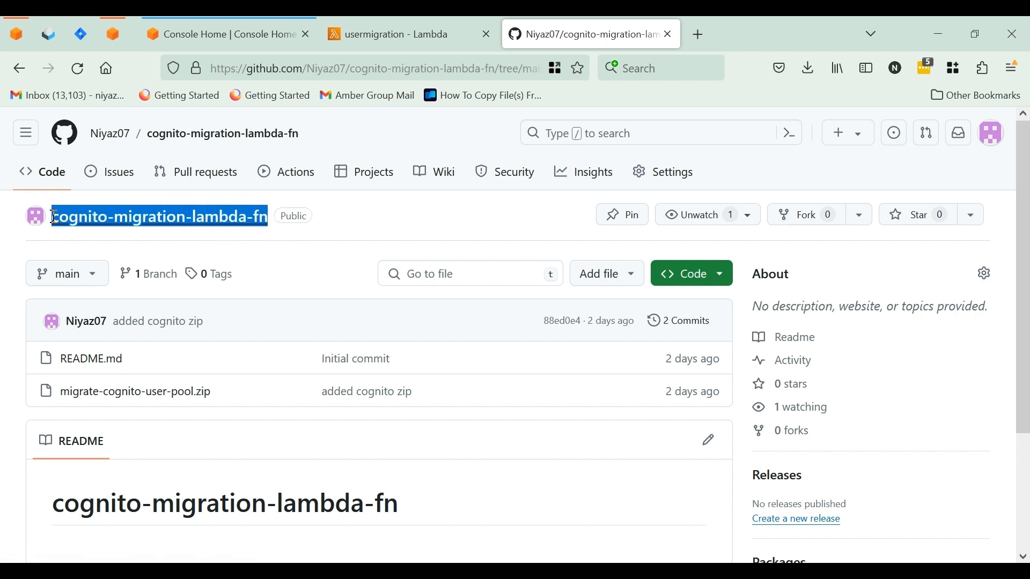
click(387, 254)
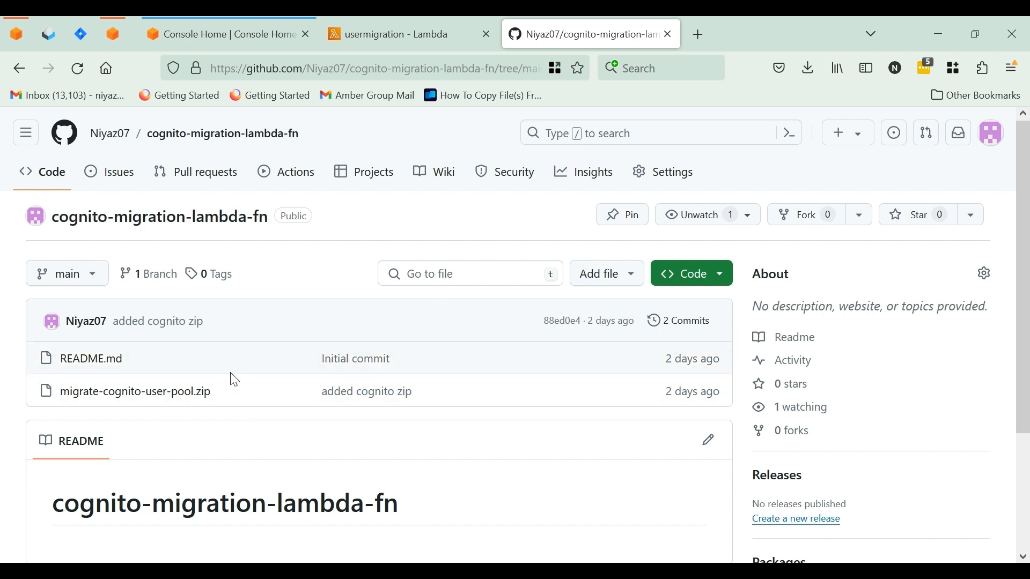
click(202, 401)
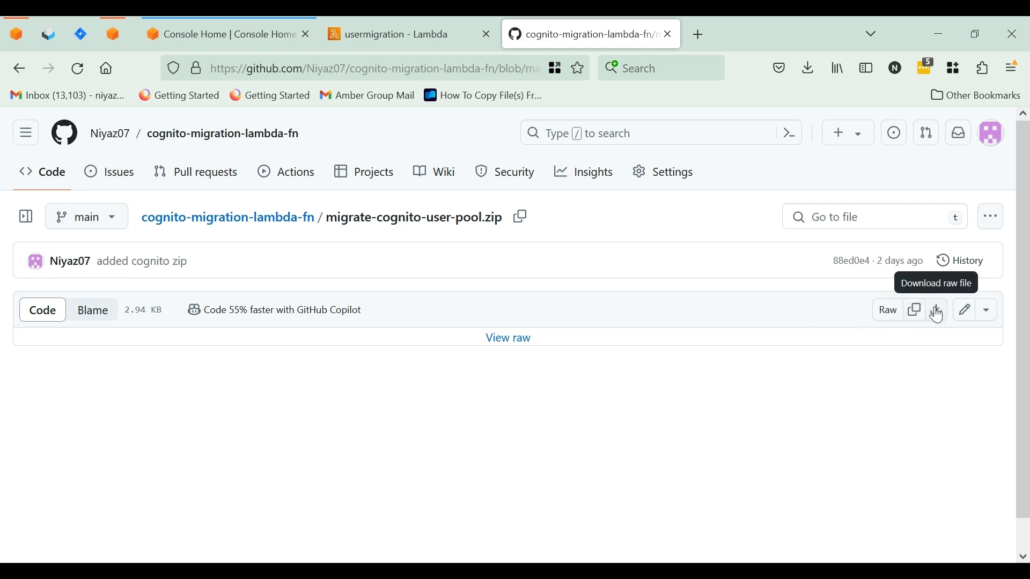
click(939, 311)
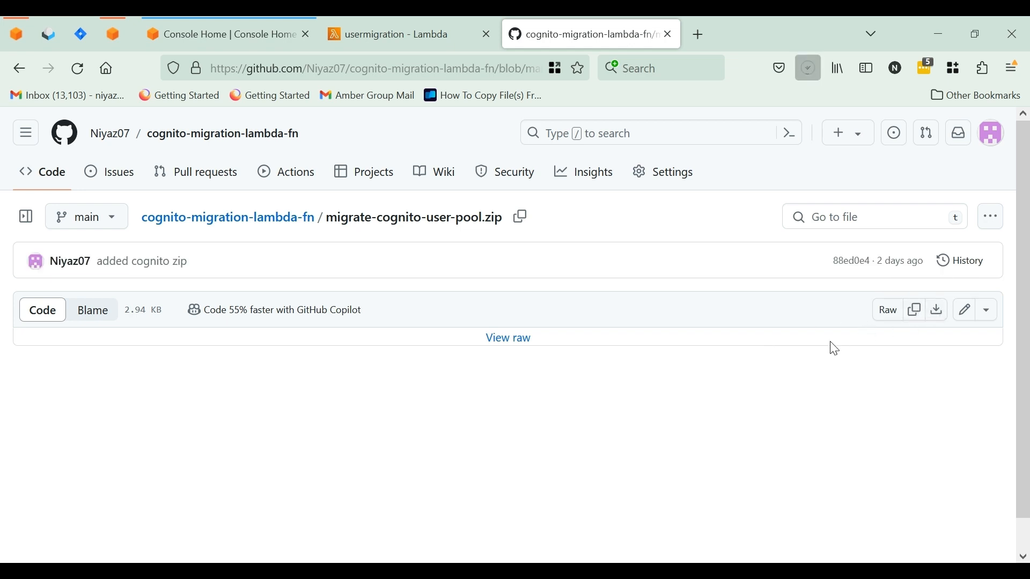
Return to the usermigration Lambda function and replace its code with the downloaded migrate-cognito-user-pool zip package
click(442, 24)
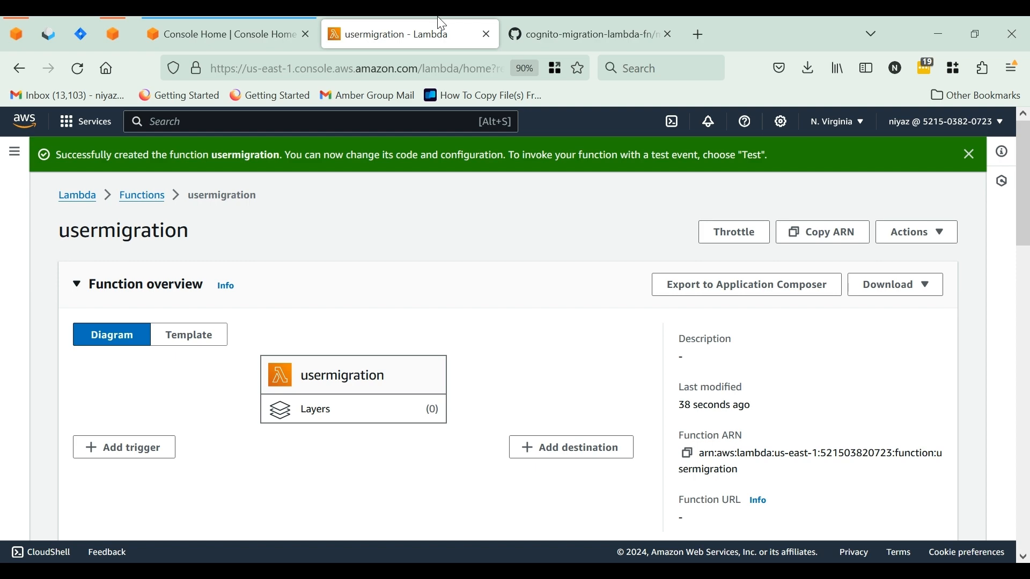
scroll(488, 257, down, 5)
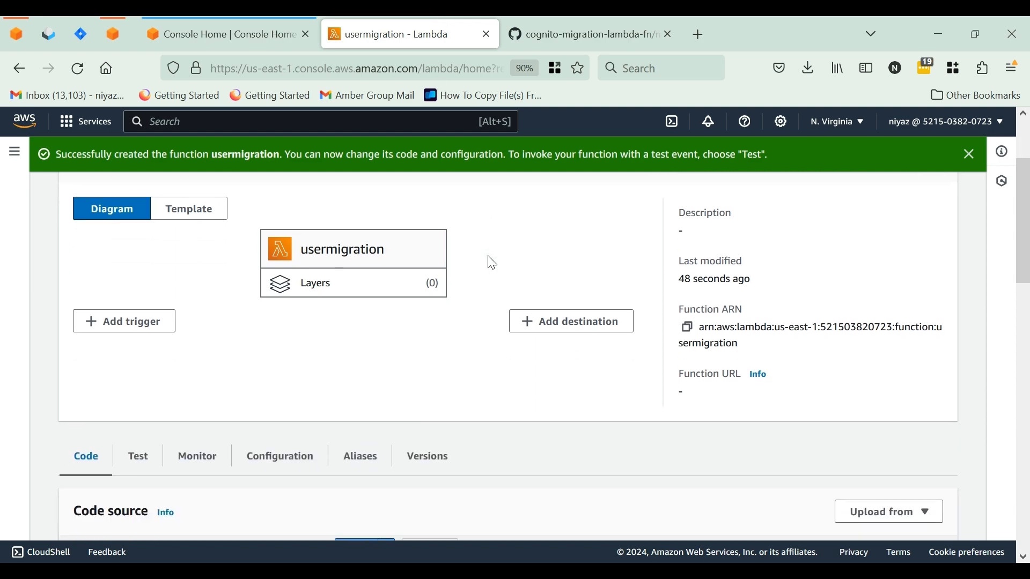
scroll(492, 263, down, 2)
scroll(493, 263, down, 1)
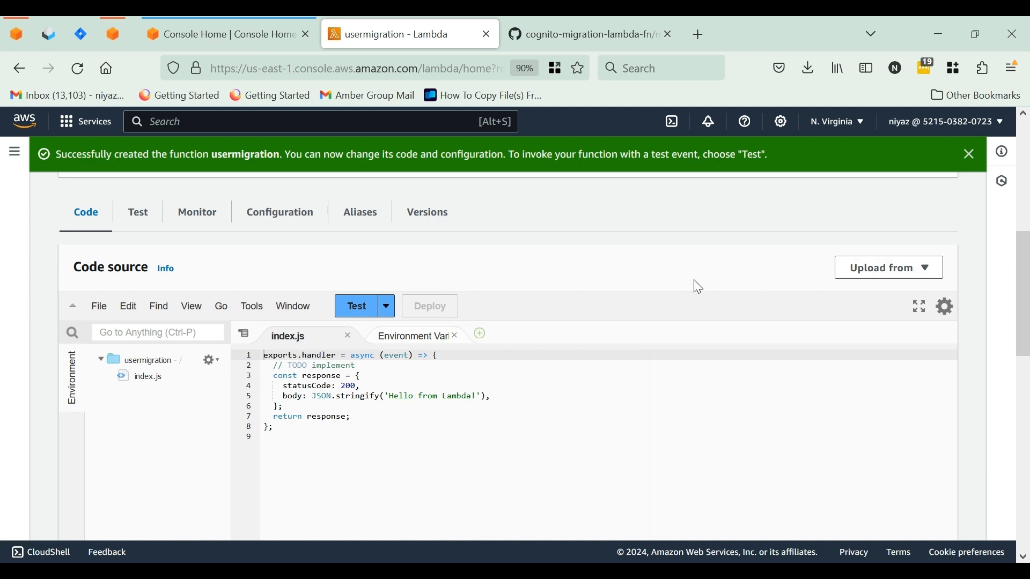
click(897, 274)
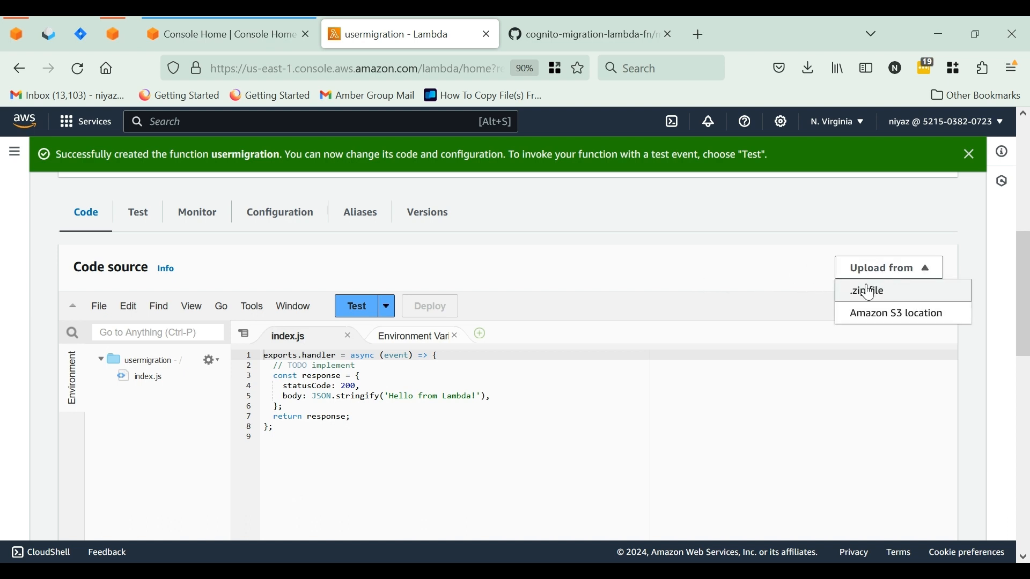
click(868, 294)
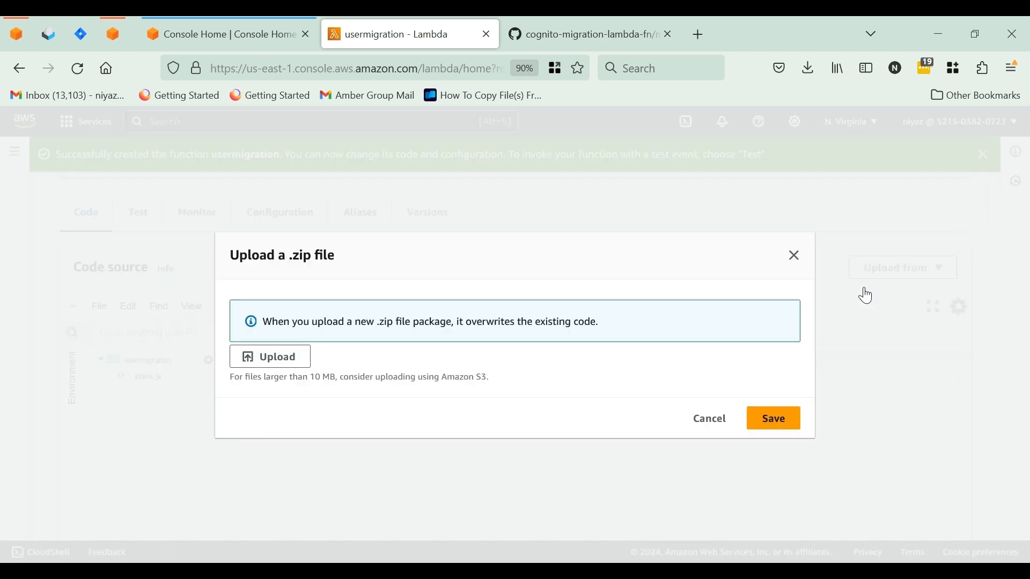
click(276, 363)
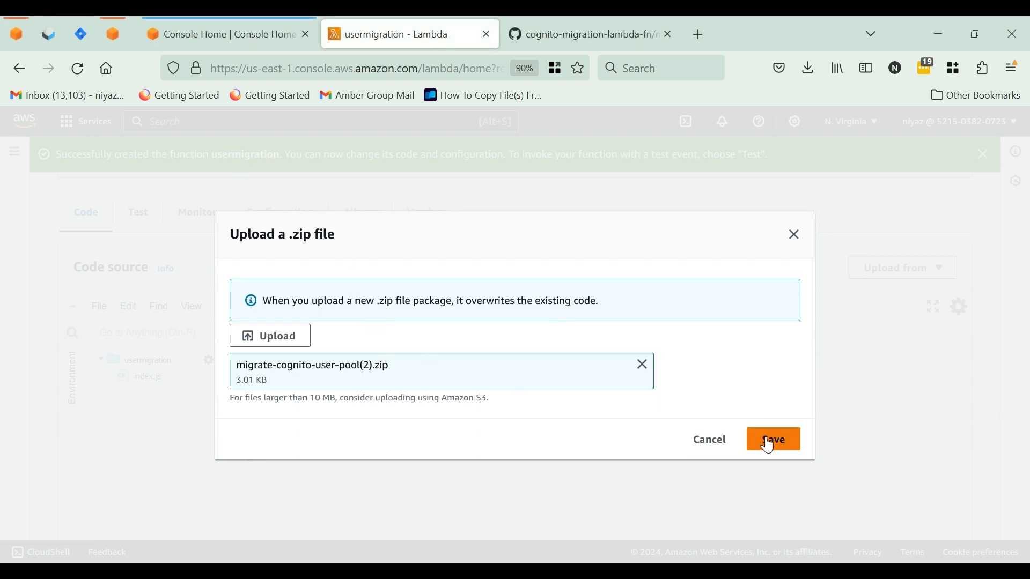
click(768, 445)
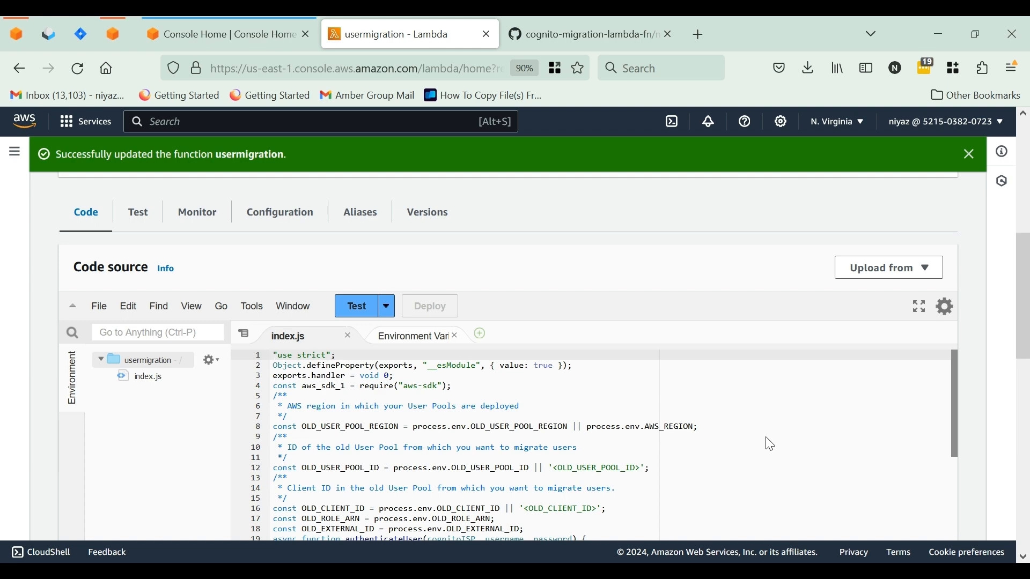
Review the old user pool region, pool ID, client ID and role variables in the uploaded index.js
scroll(547, 425, down, 5)
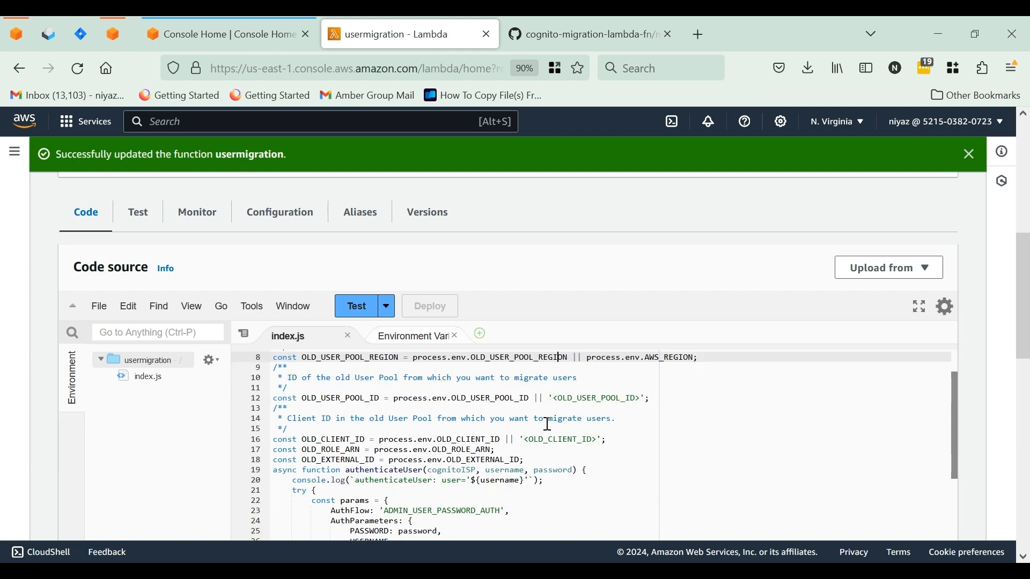
scroll(547, 424, up, 5)
click(559, 428)
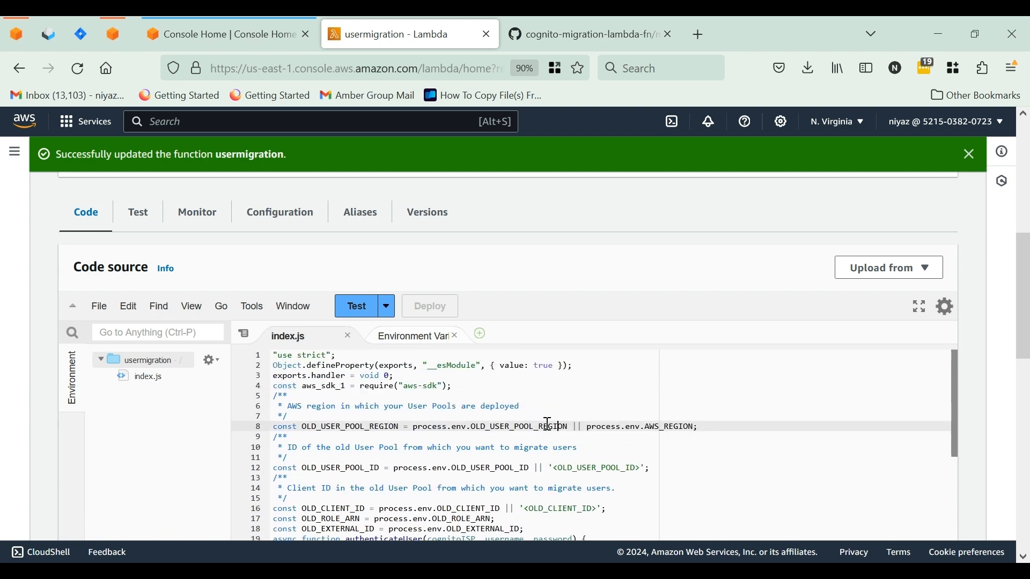
scroll(582, 188, up, 5)
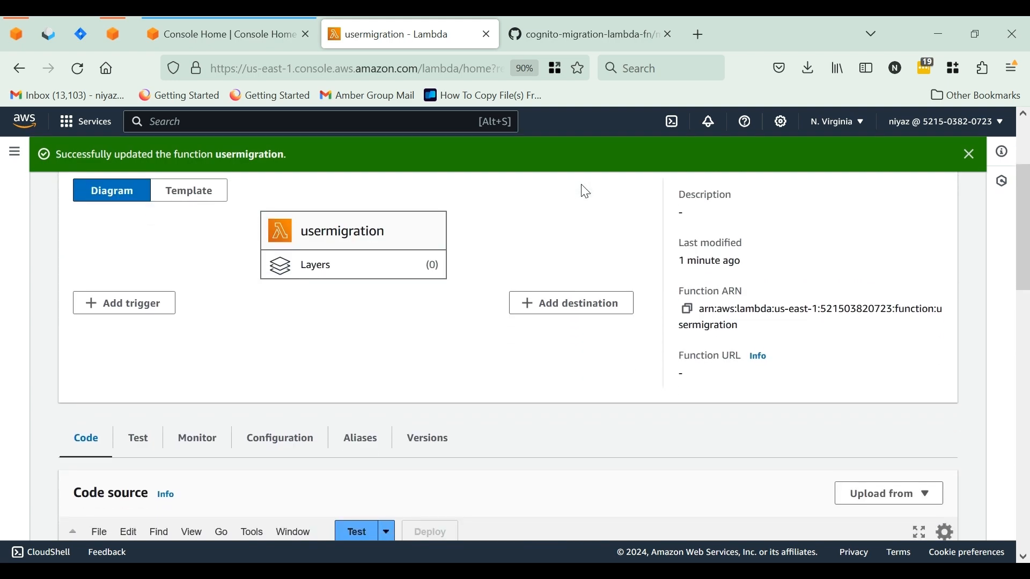
scroll(582, 188, down, 1)
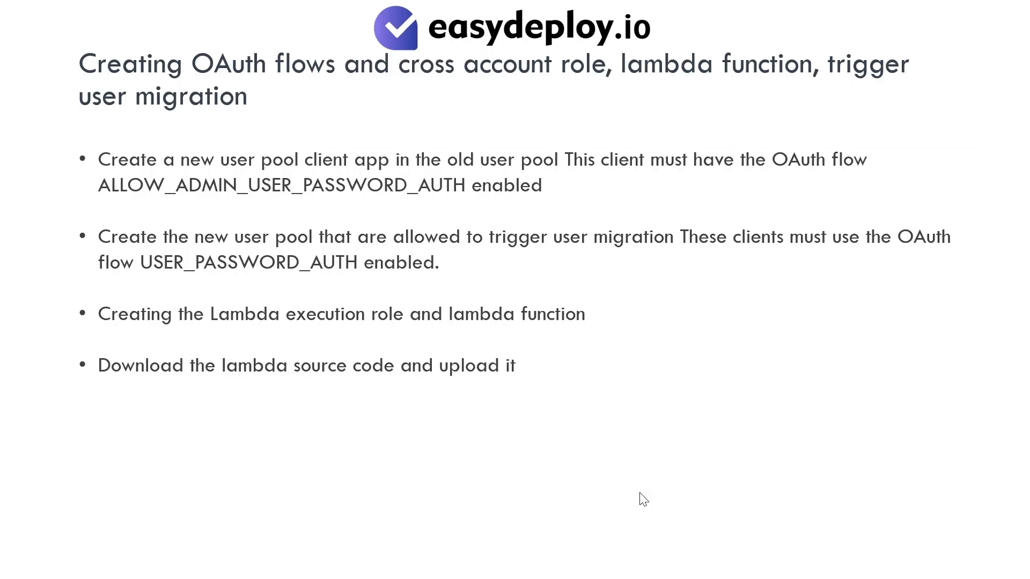
click(640, 493)
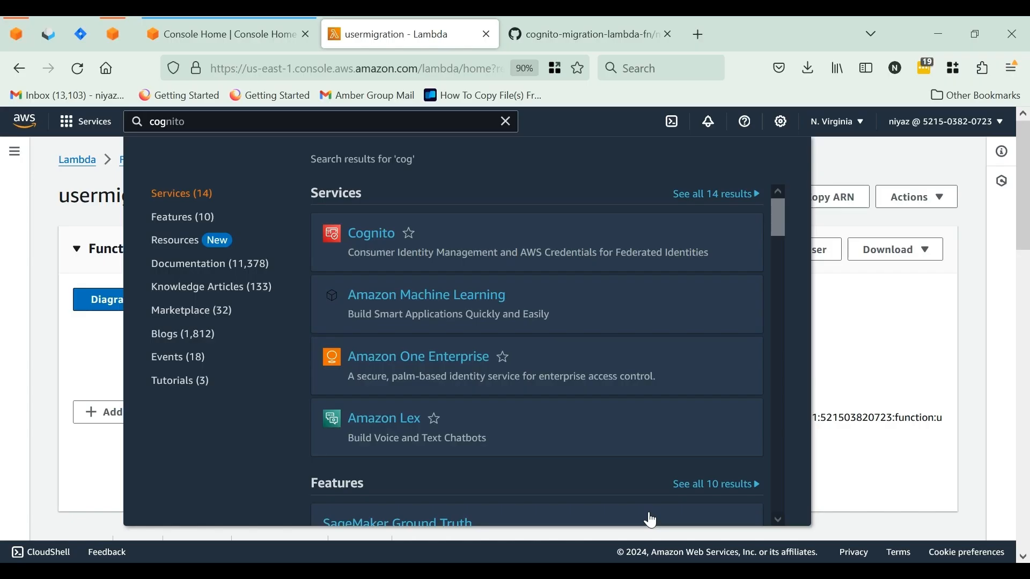
Open the desapp user pool in Cognito and go to the Lambda triggers in its user pool properties
click(377, 241)
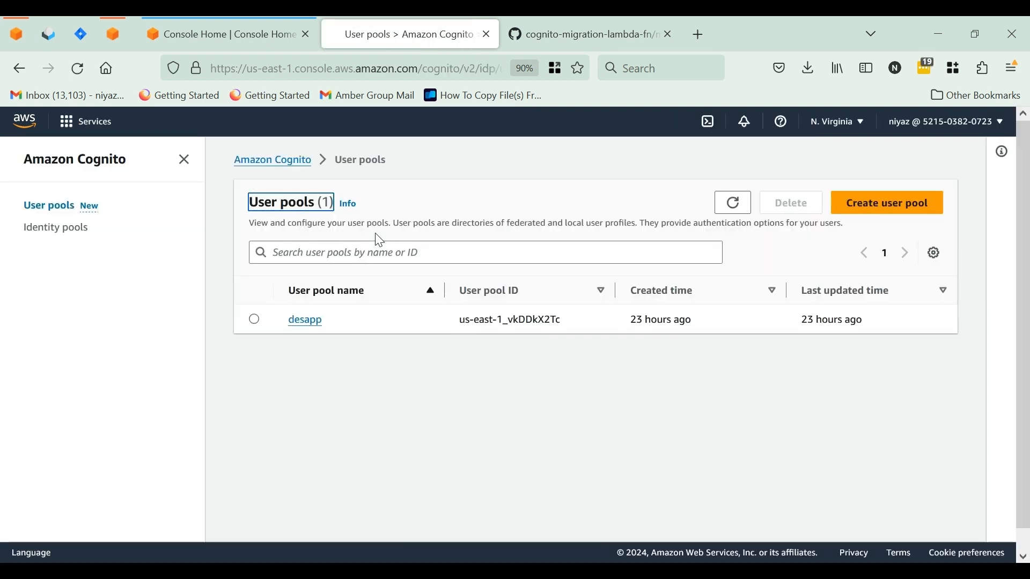
click(298, 322)
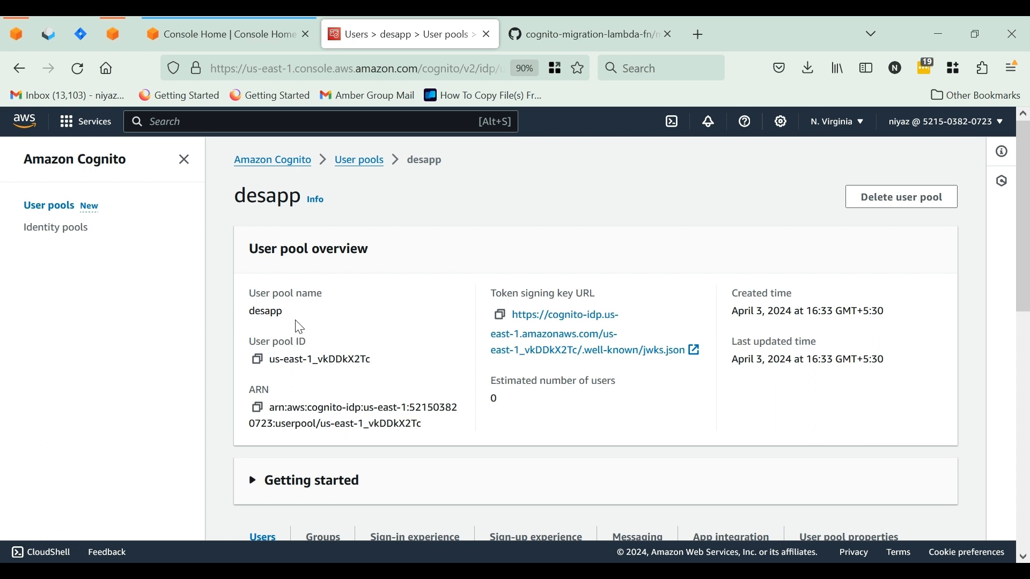
scroll(300, 326, down, 3)
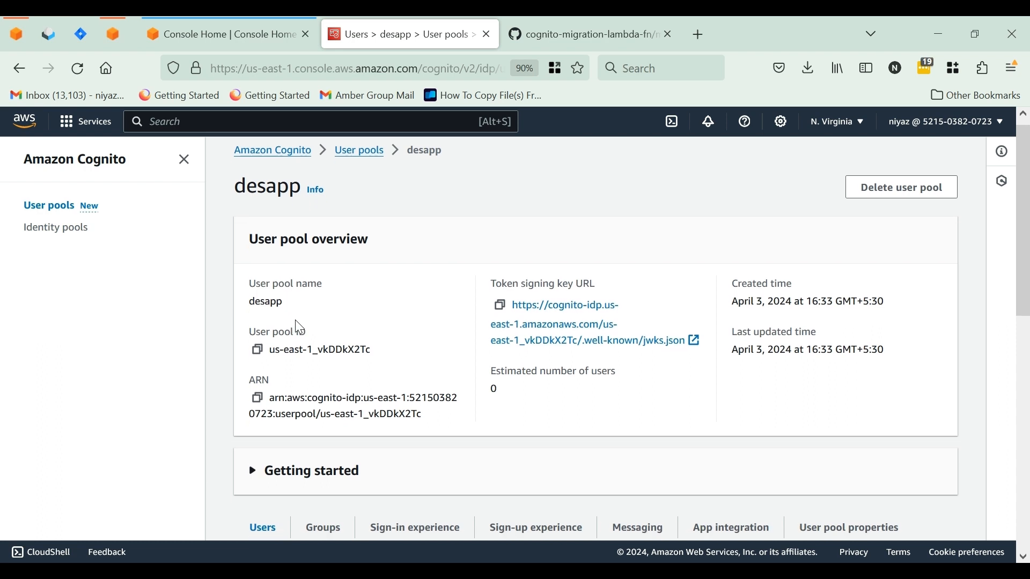
scroll(298, 329, down, 1)
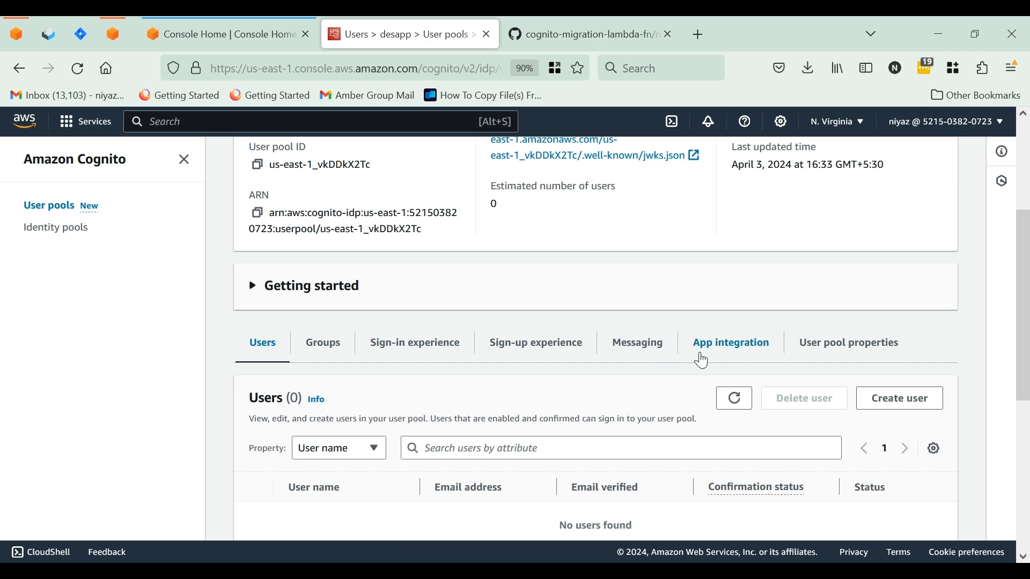
click(832, 350)
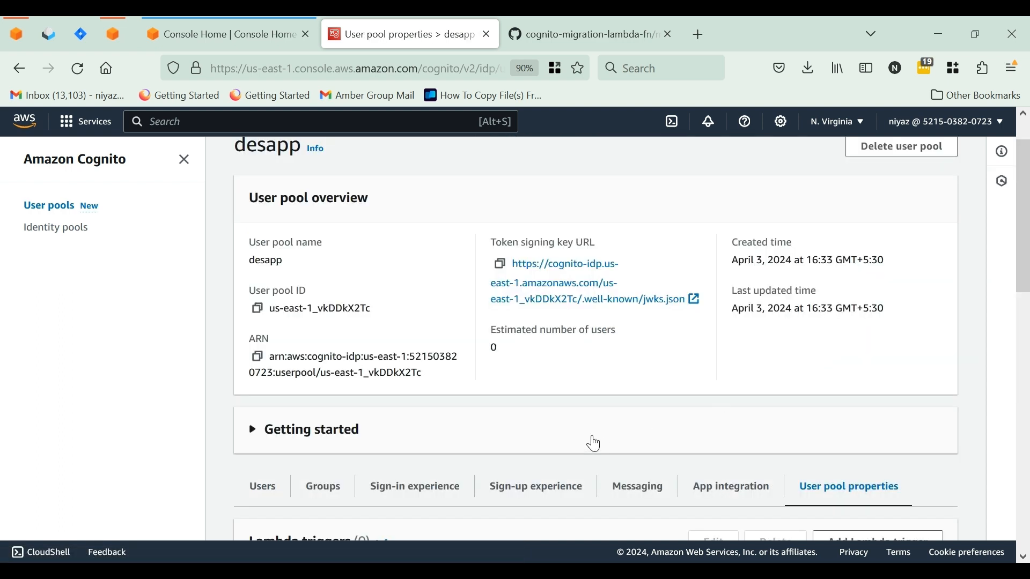
scroll(595, 444, down, 5)
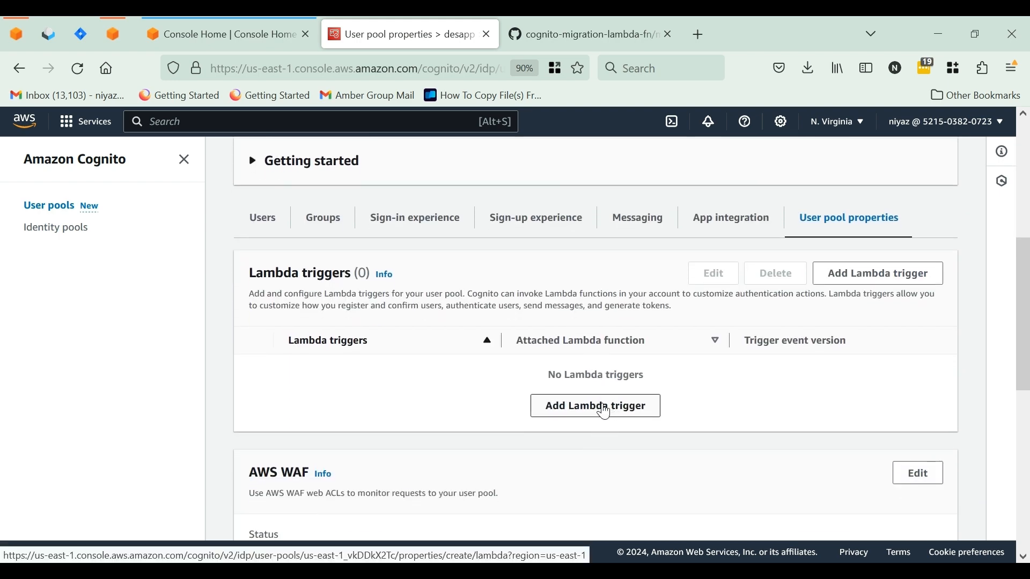
Add a sign-up Lambda trigger of the Migrate user type to the desapp pool and assign the usermigration function
click(605, 412)
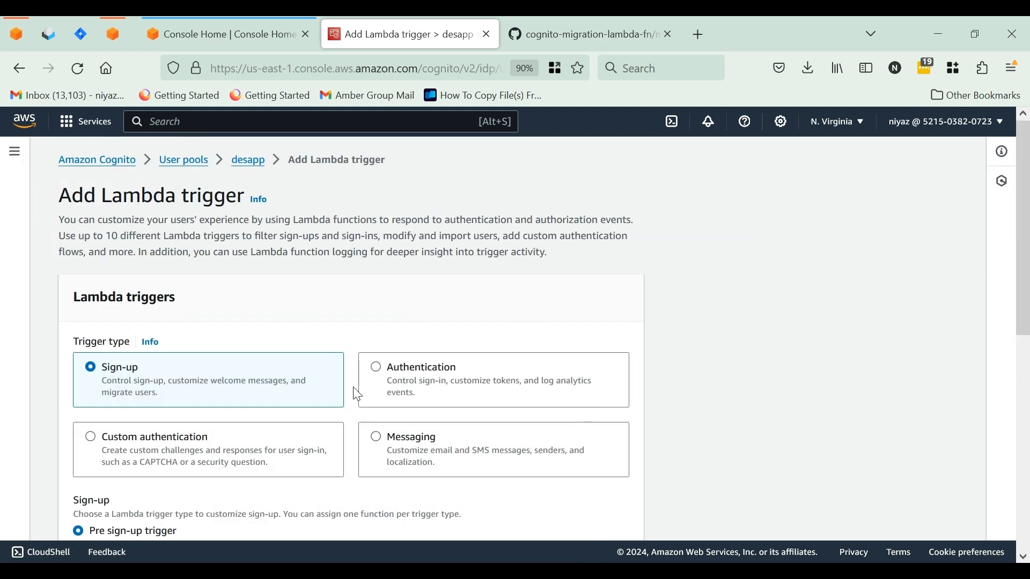
scroll(165, 463, down, 3)
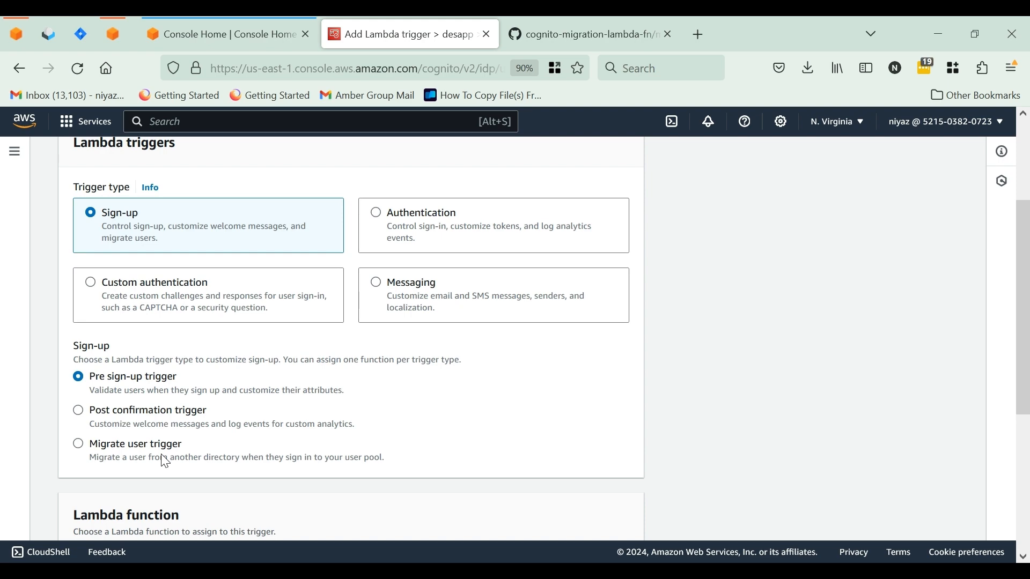
click(80, 446)
scroll(225, 453, down, 2)
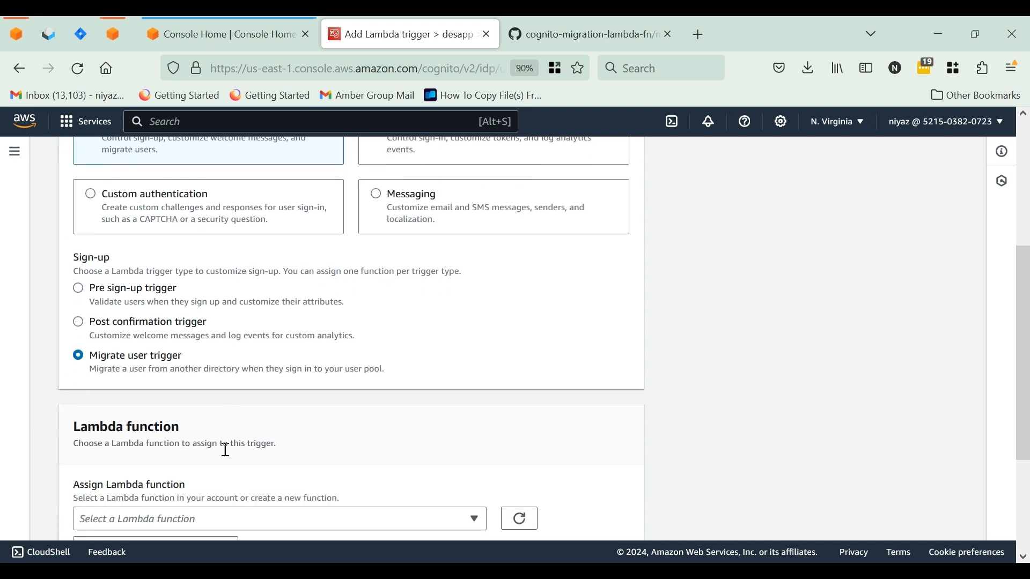
scroll(224, 451, down, 3)
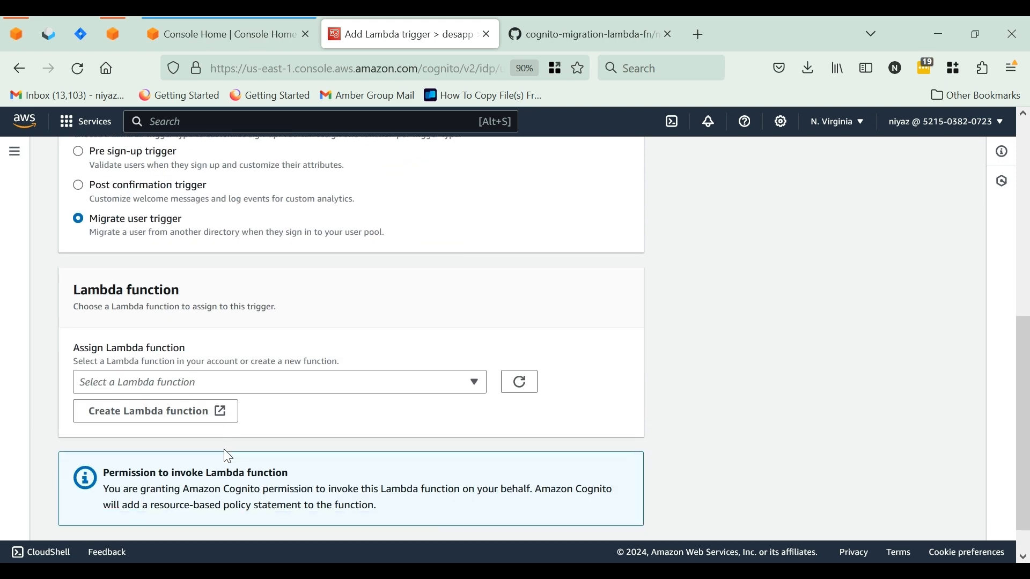
click(247, 383)
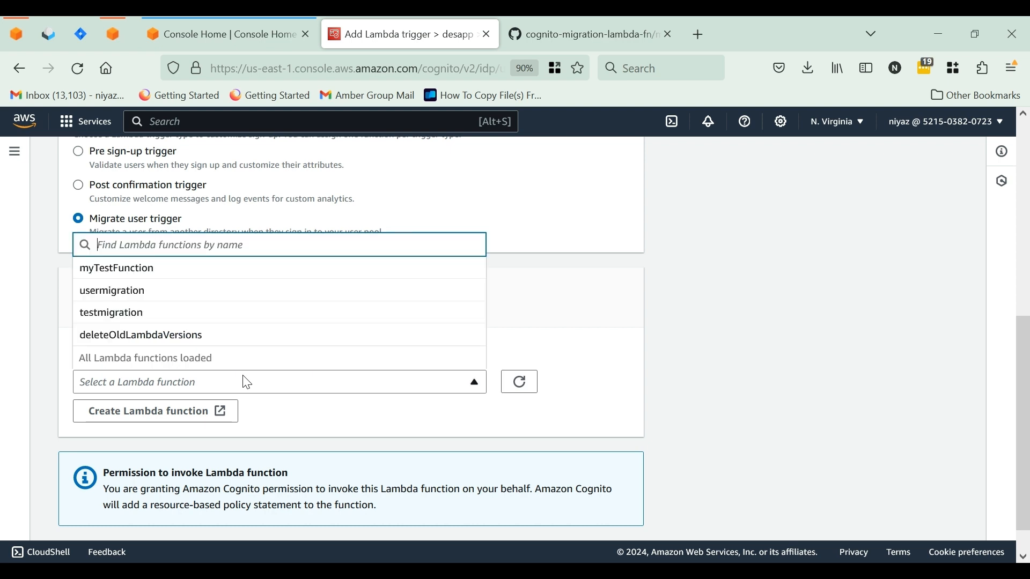
click(131, 299)
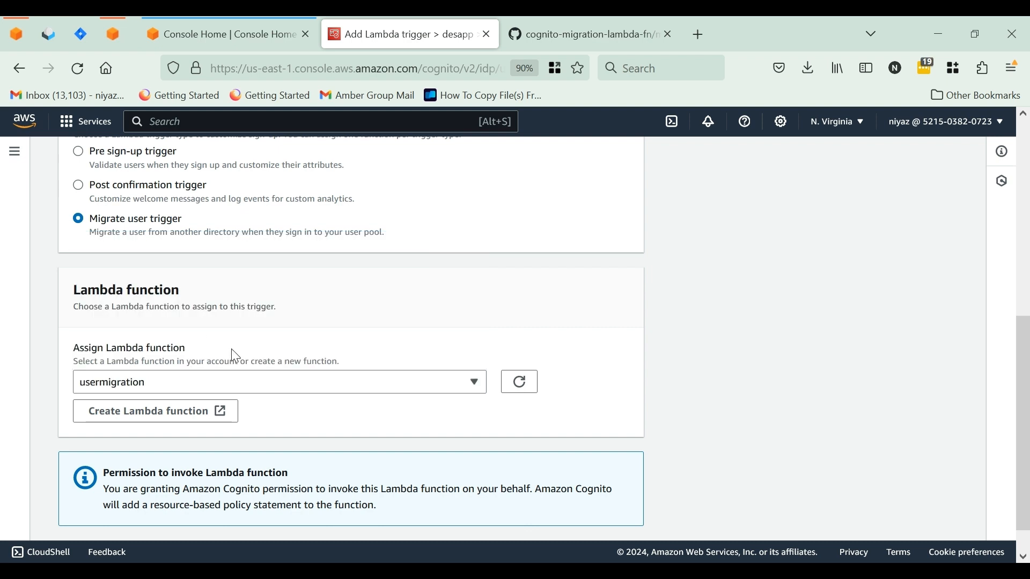
scroll(260, 375, down, 1)
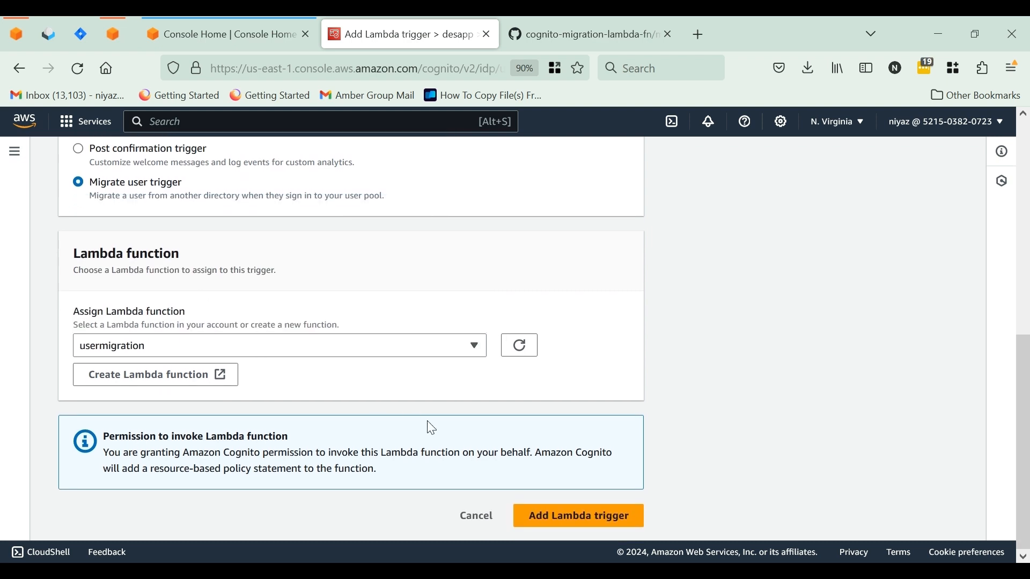
click(574, 522)
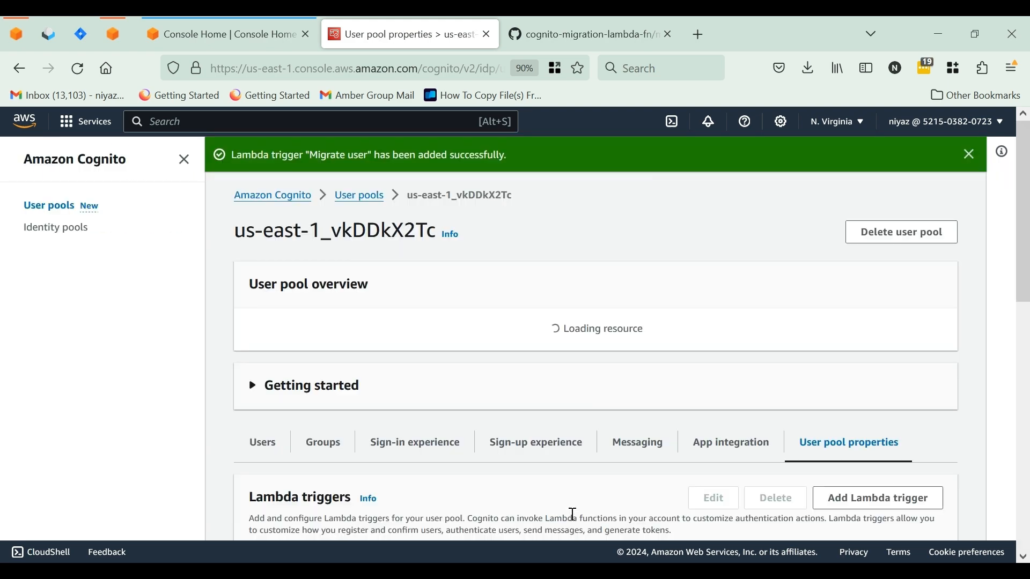
scroll(573, 523, down, 5)
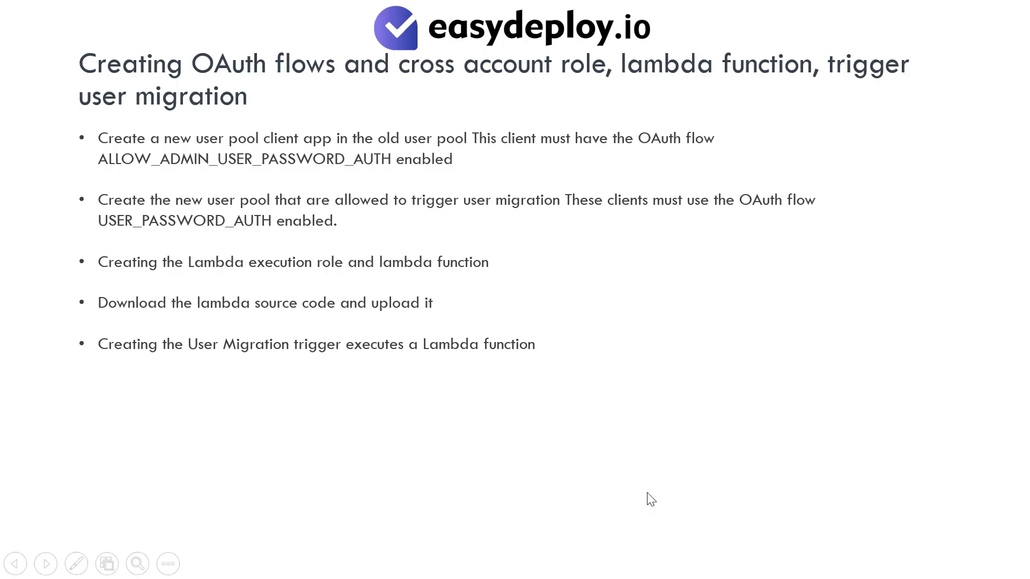
click(647, 493)
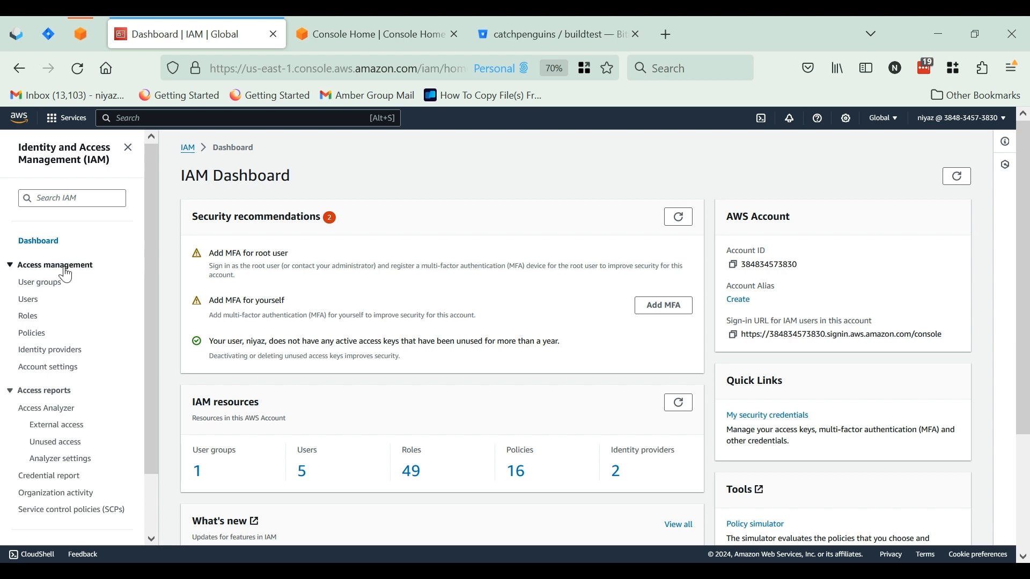
Start a new IAM role in the old pool's account that trusts another AWS account, entering the other account's ID
click(29, 320)
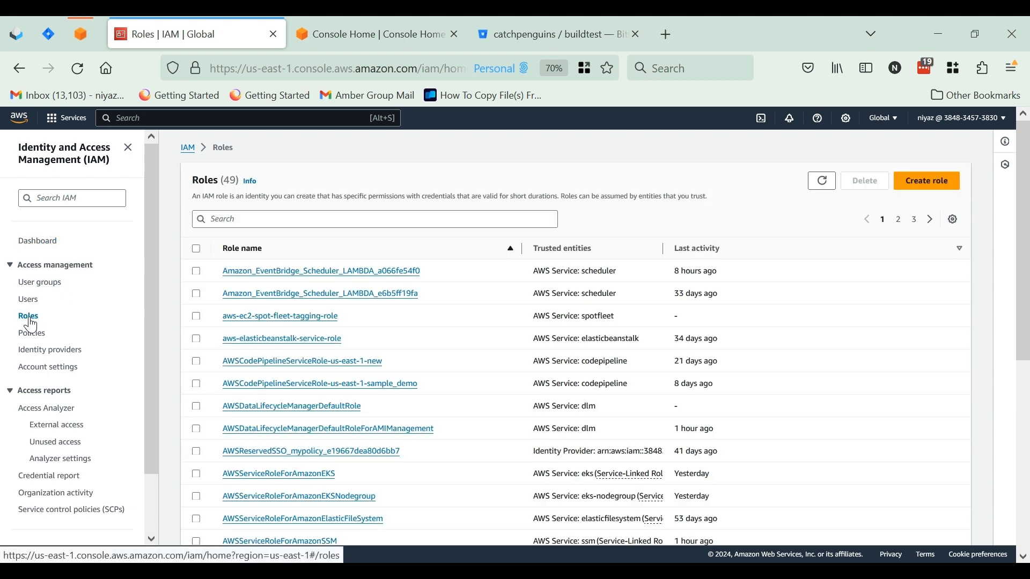
click(915, 195)
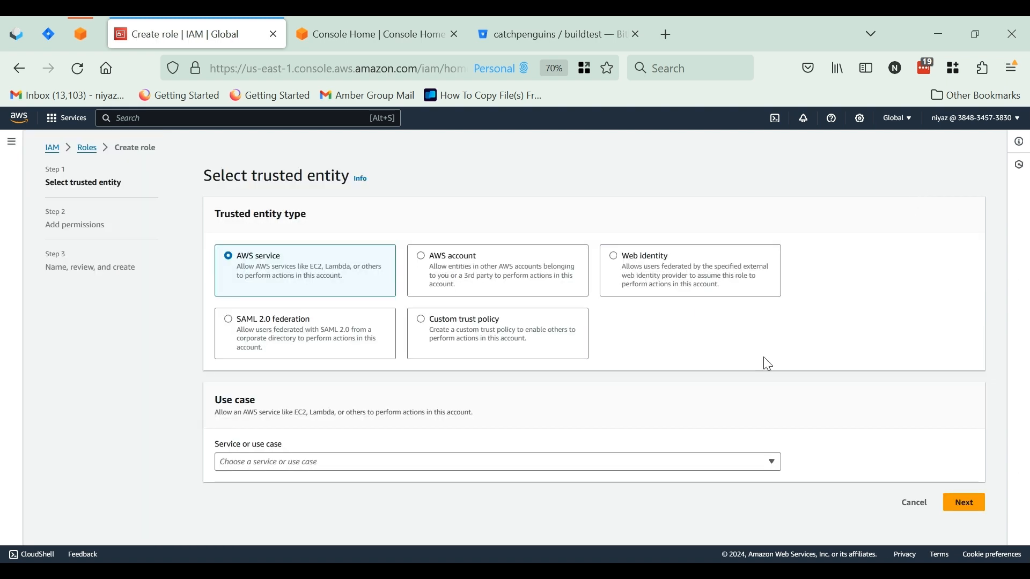
click(423, 262)
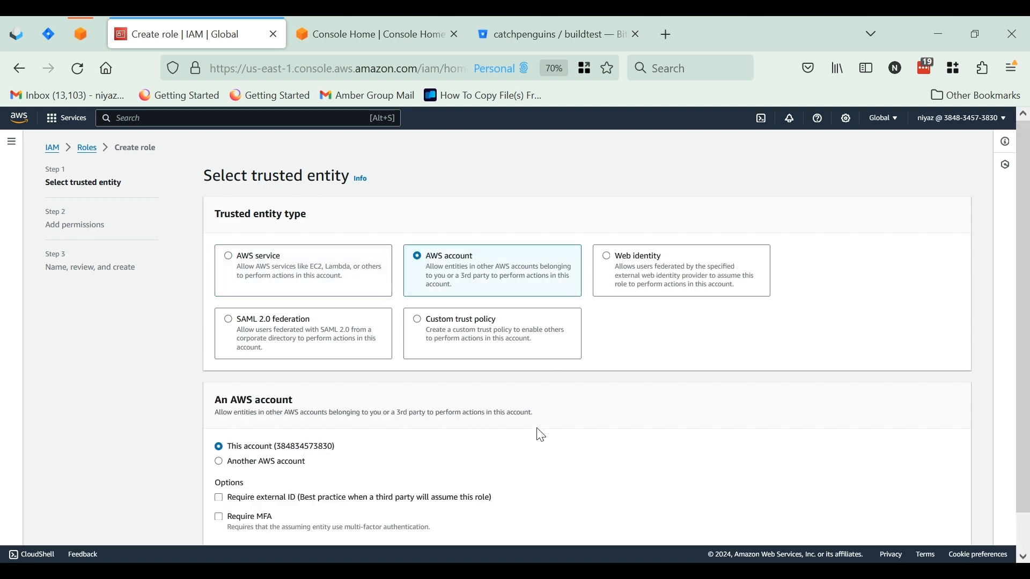
click(220, 464)
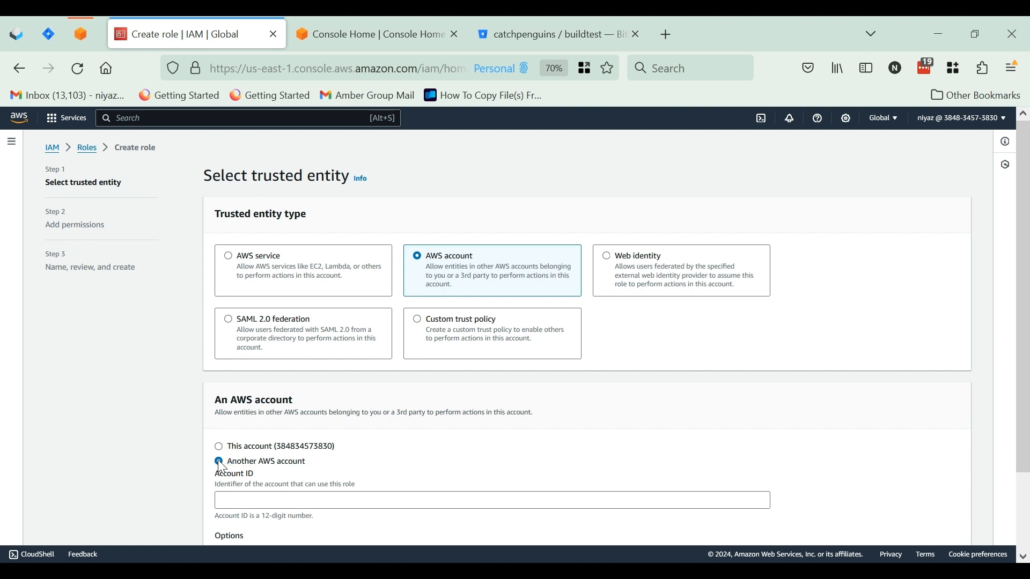
scroll(264, 484, down, 2)
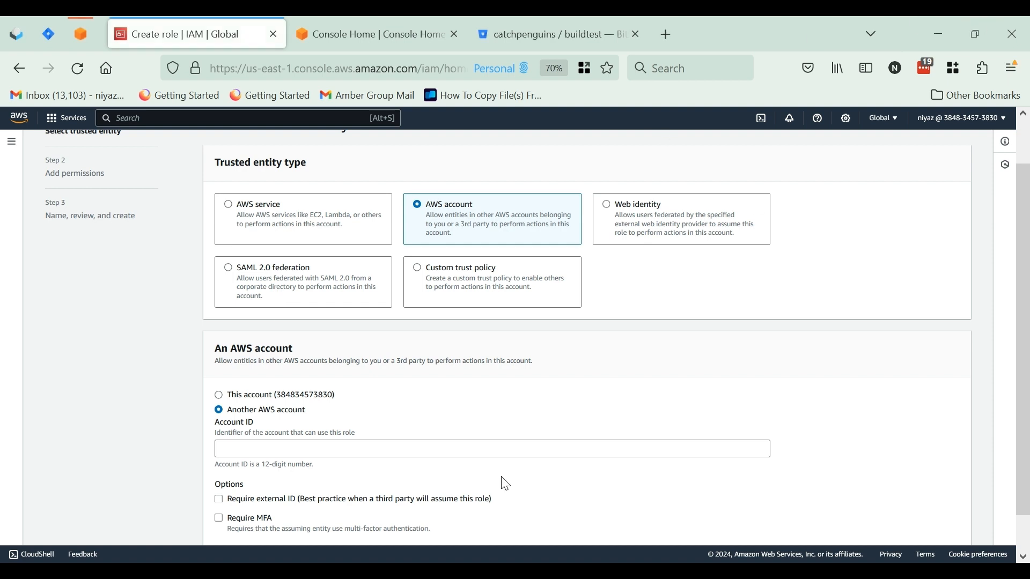
click(387, 452)
key(ctrl+v)
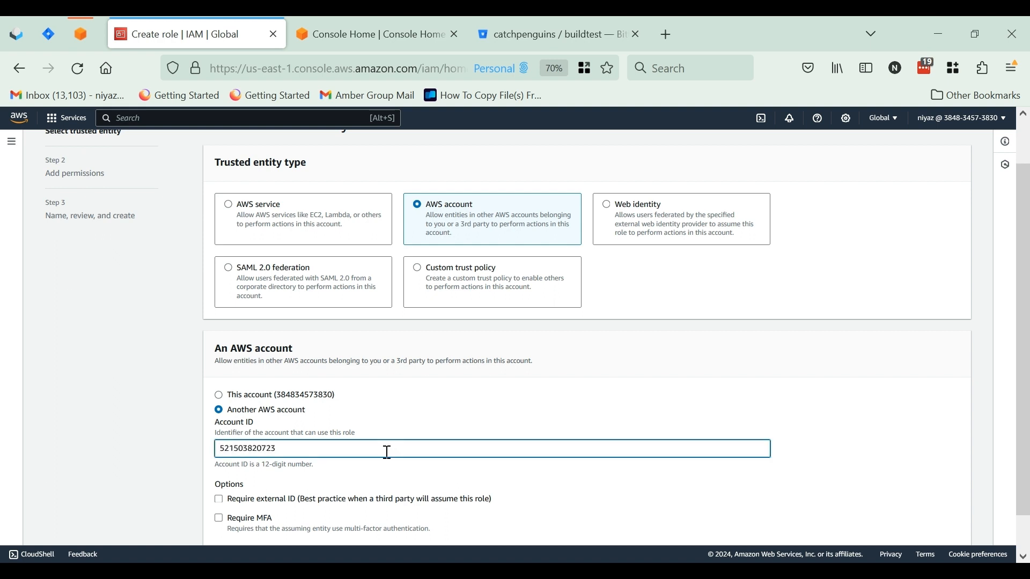
scroll(531, 380, down, 1)
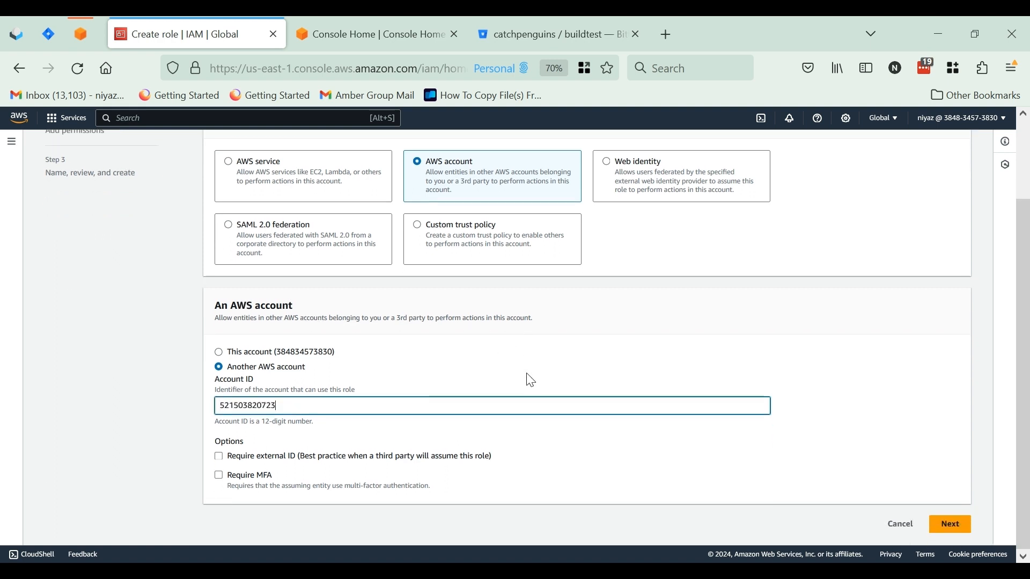
click(948, 530)
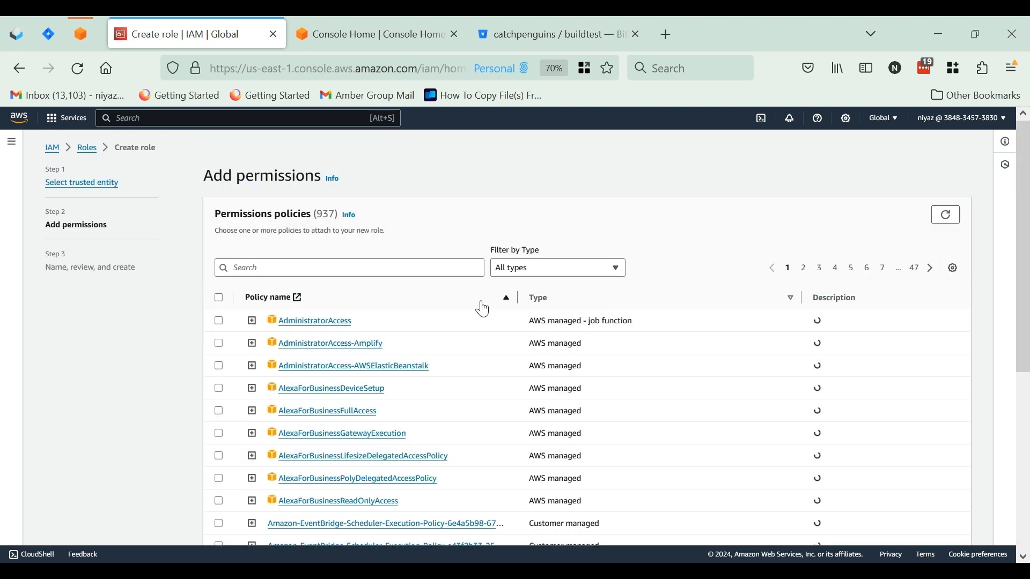
Find the Cognito policies and attach AmazonCognitoPowerUser to the new role
click(400, 269)
text(cog)
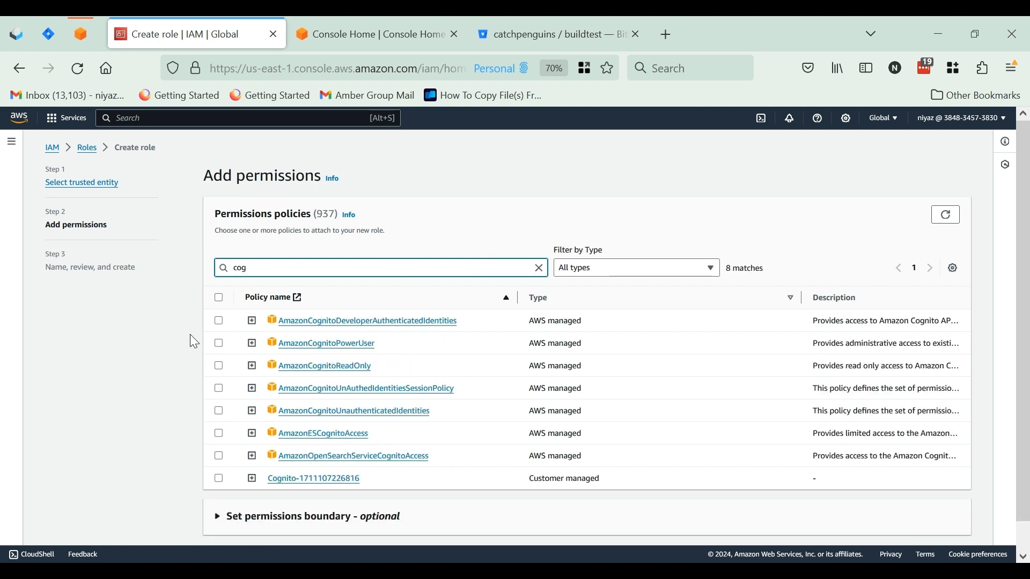
click(220, 346)
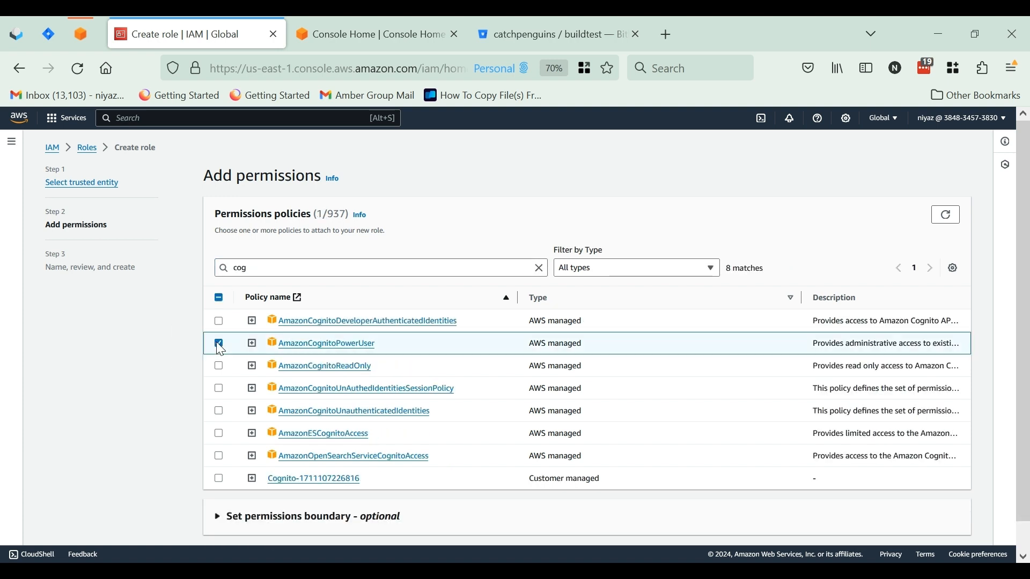
scroll(536, 448, down, 1)
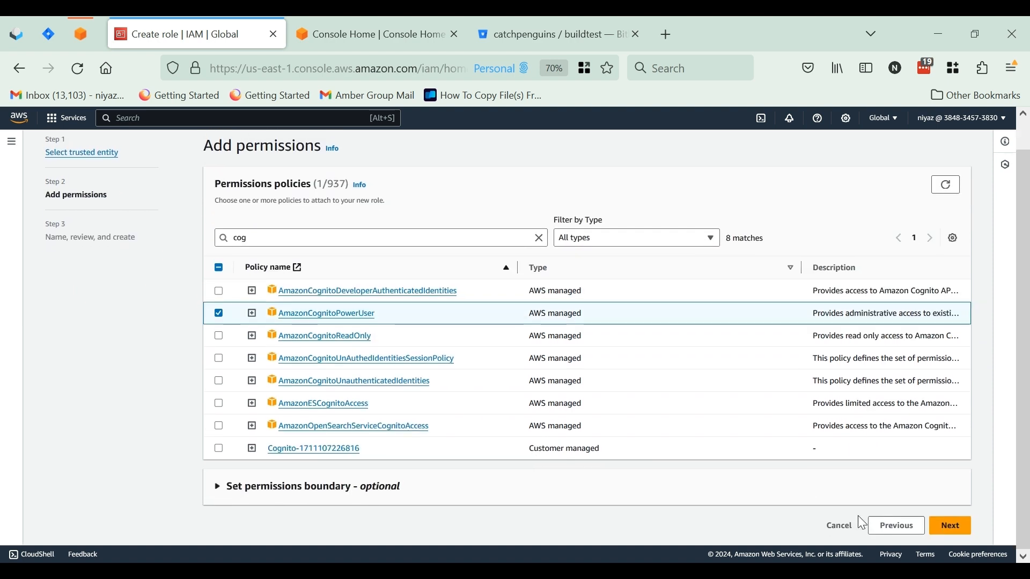
click(953, 527)
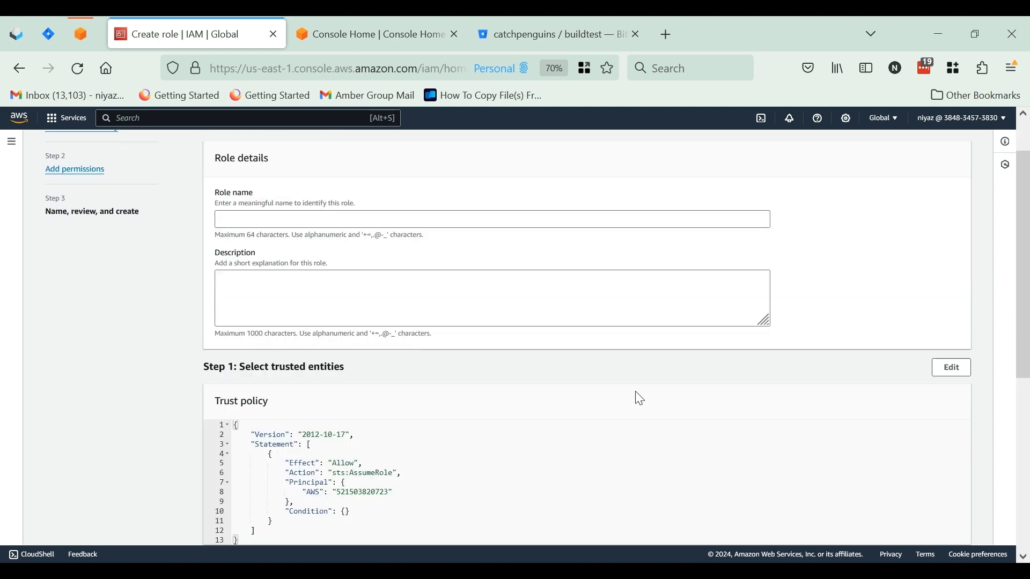
Name the role crossaccountcognito
click(260, 214)
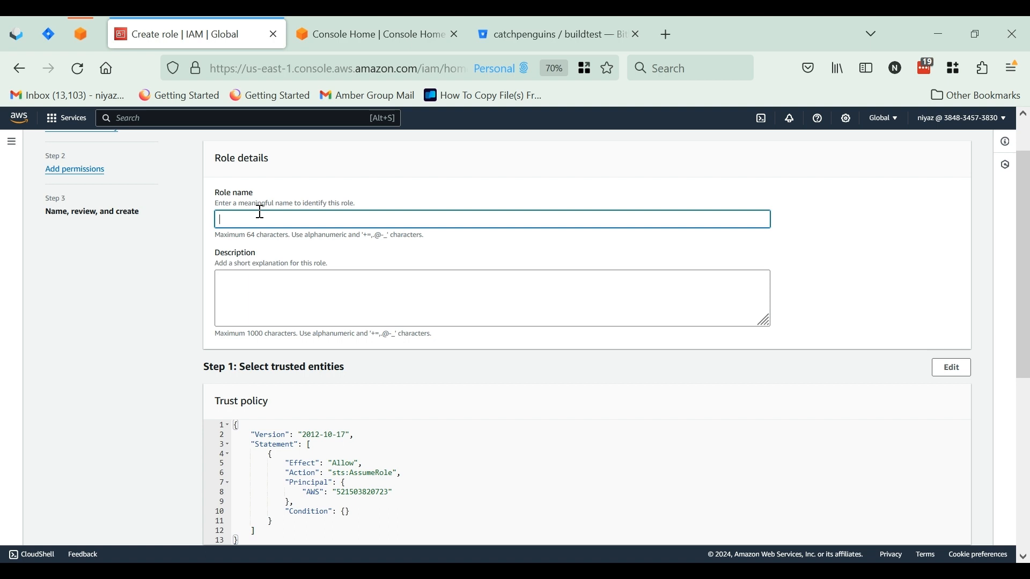
text(crossaccountcognito)
Review the role's trust policy and permissions summary, and create the role
scroll(225, 287, down, 3)
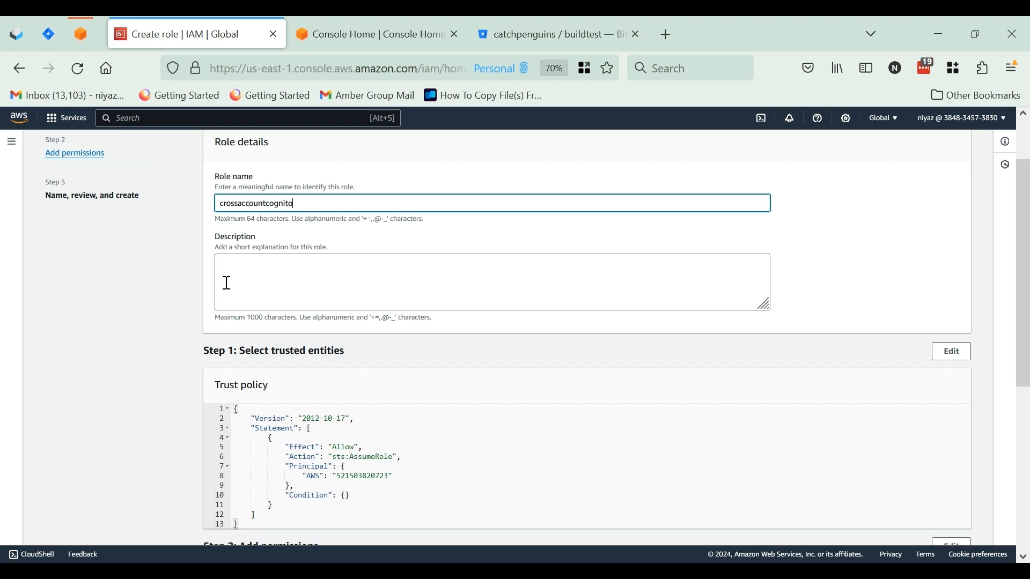
scroll(376, 356, down, 2)
scroll(376, 356, up, 4)
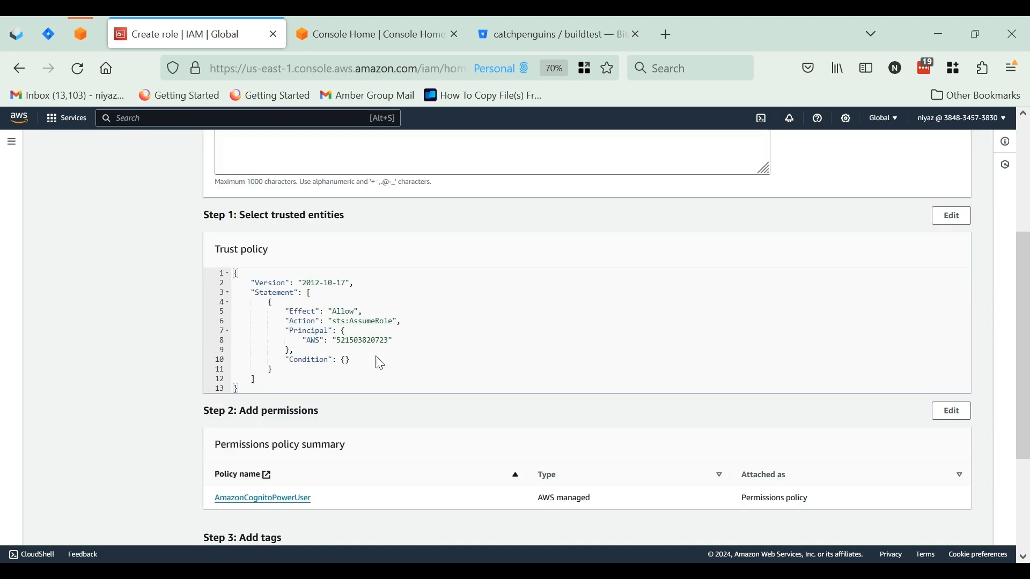
scroll(375, 356, down, 3)
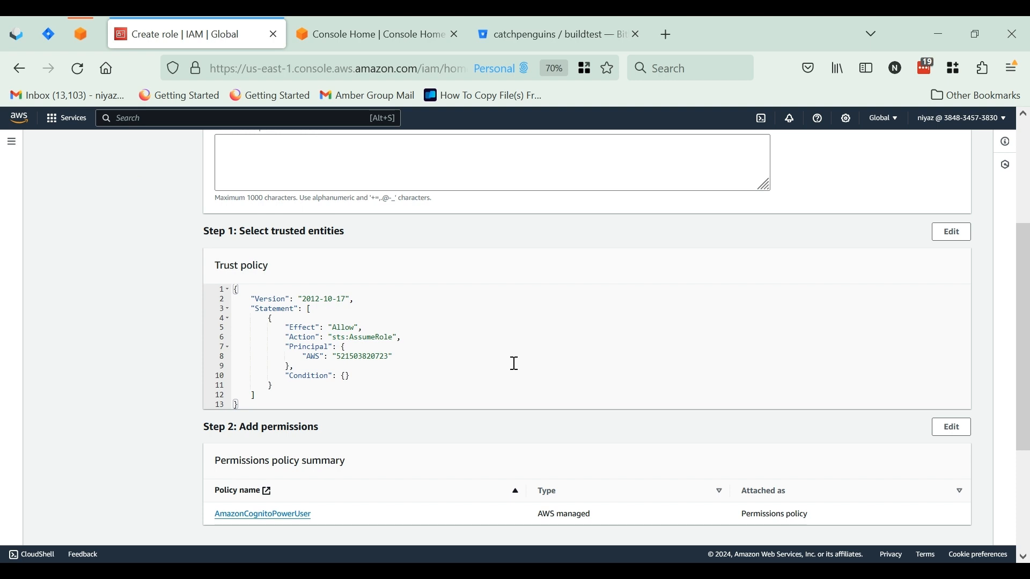
scroll(460, 416, down, 2)
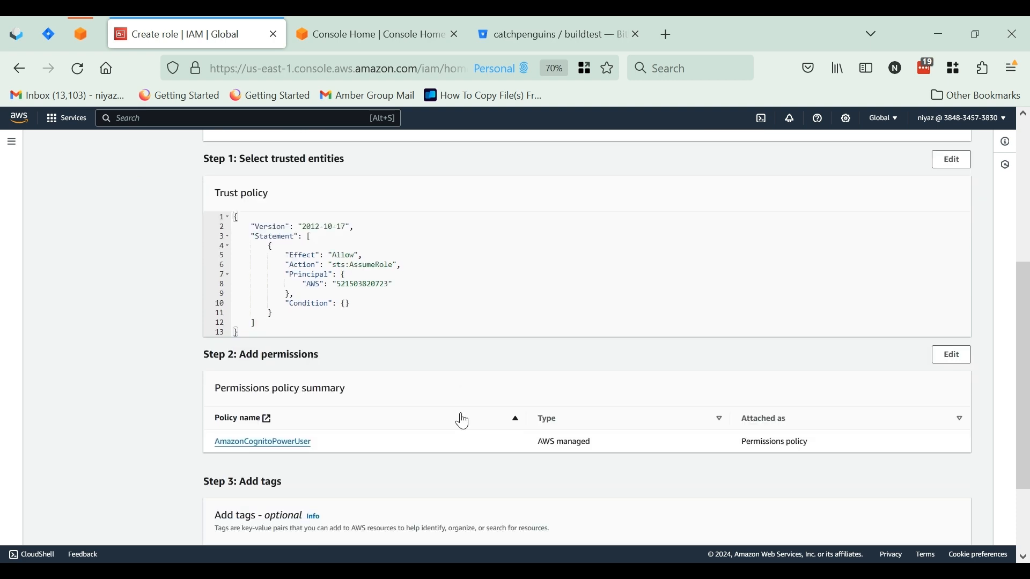
scroll(463, 421, down, 3)
scroll(463, 421, up, 2)
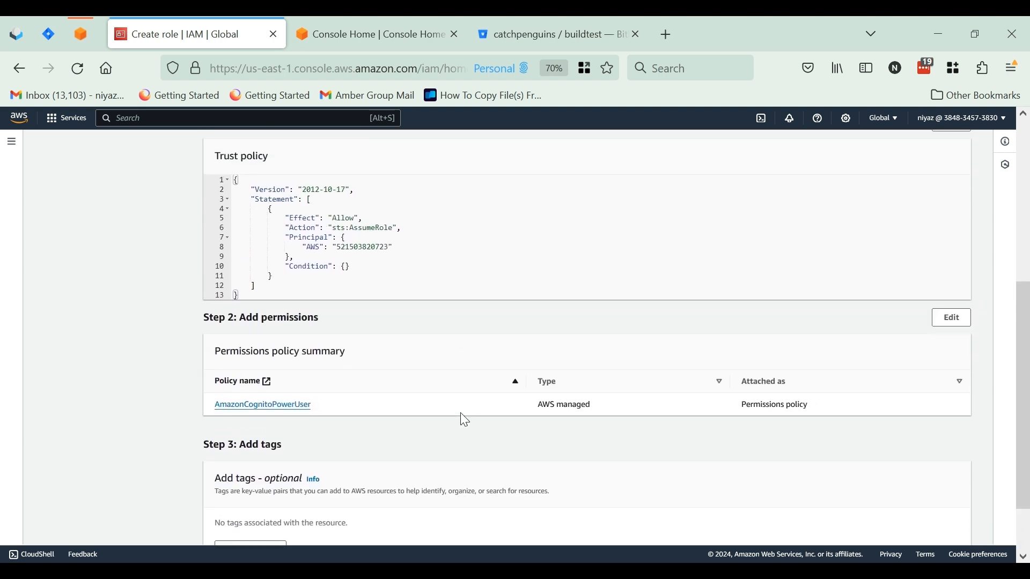
scroll(464, 421, up, 1)
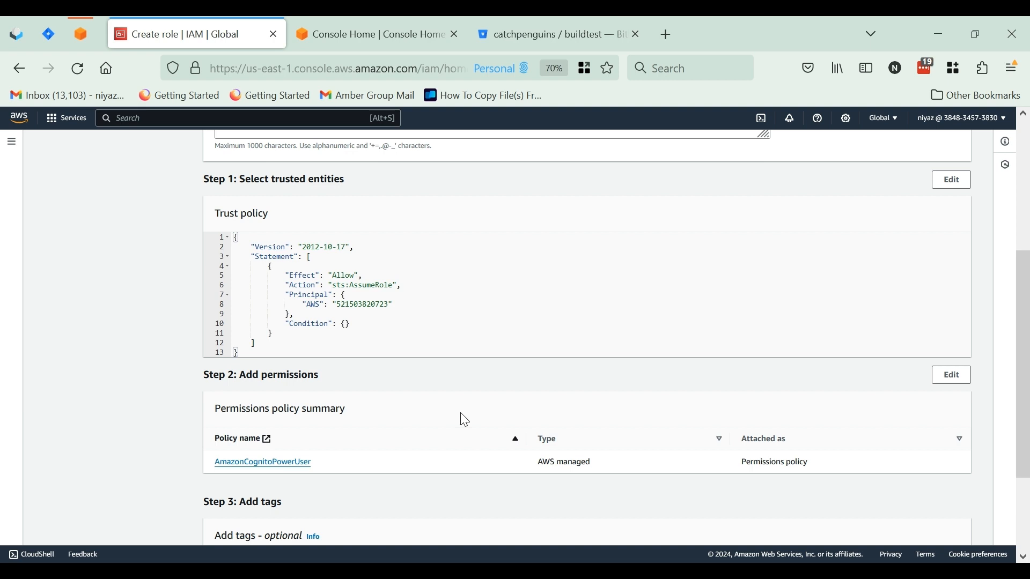
scroll(460, 416, down, 3)
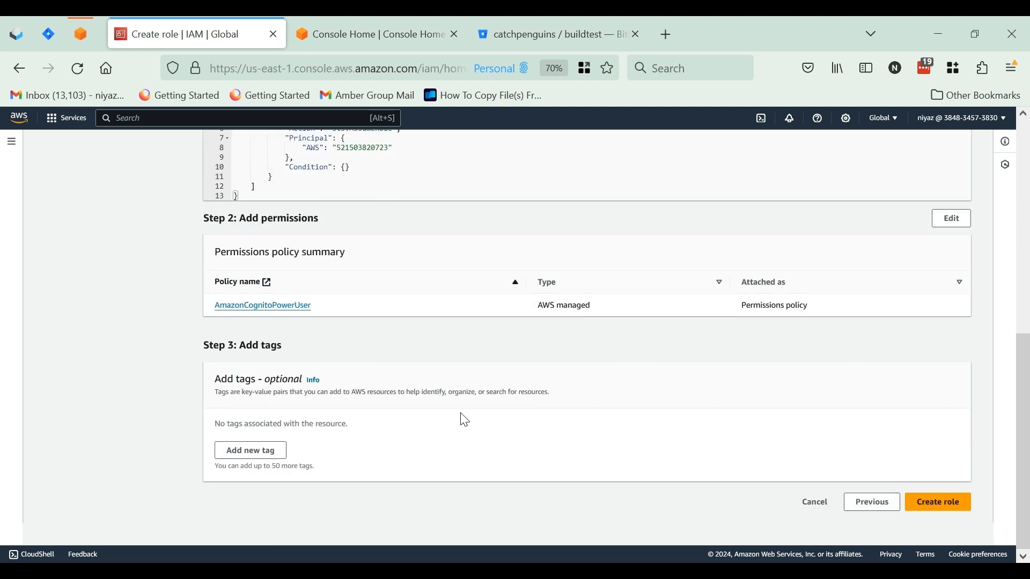
click(923, 534)
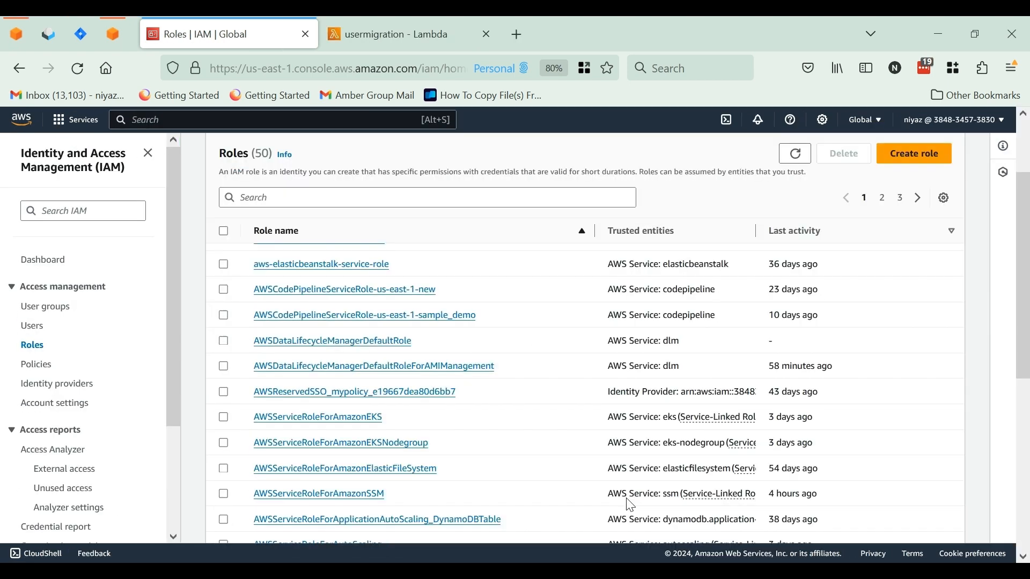
Find the crossaccountcognito role in the roles list and open its trust relationships
click(363, 196)
text(cros)
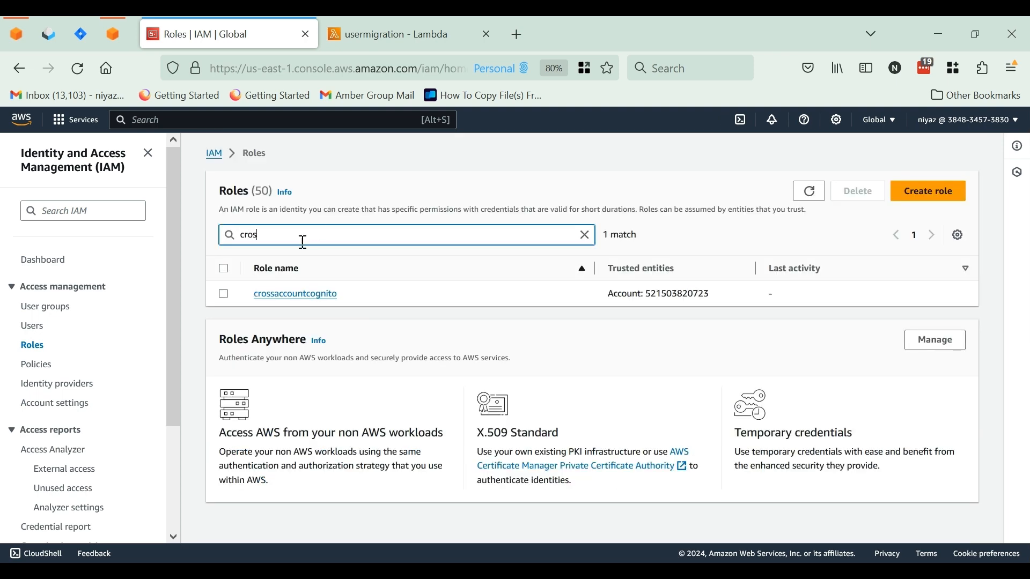
click(295, 298)
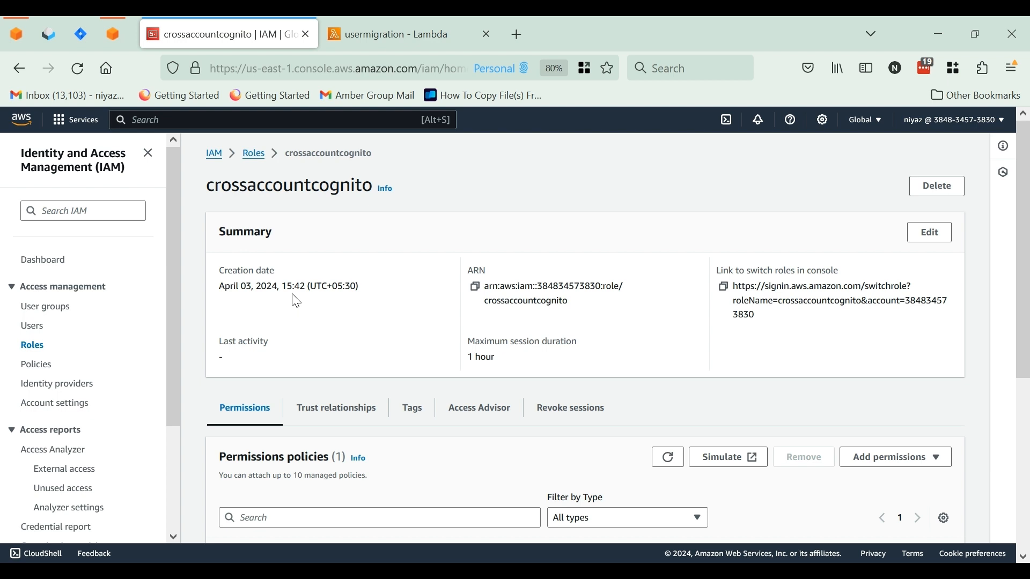
scroll(296, 302, down, 3)
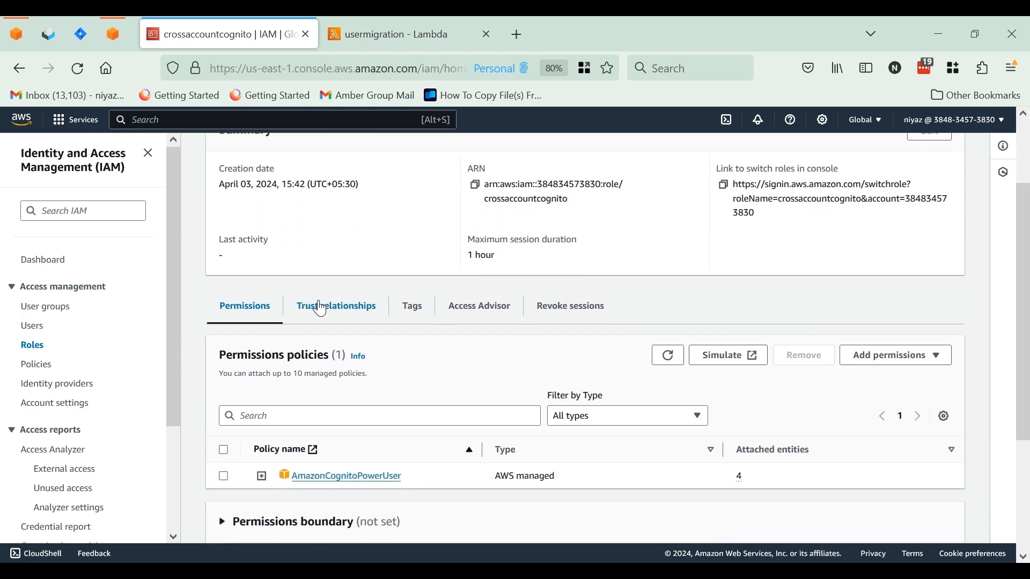
click(321, 311)
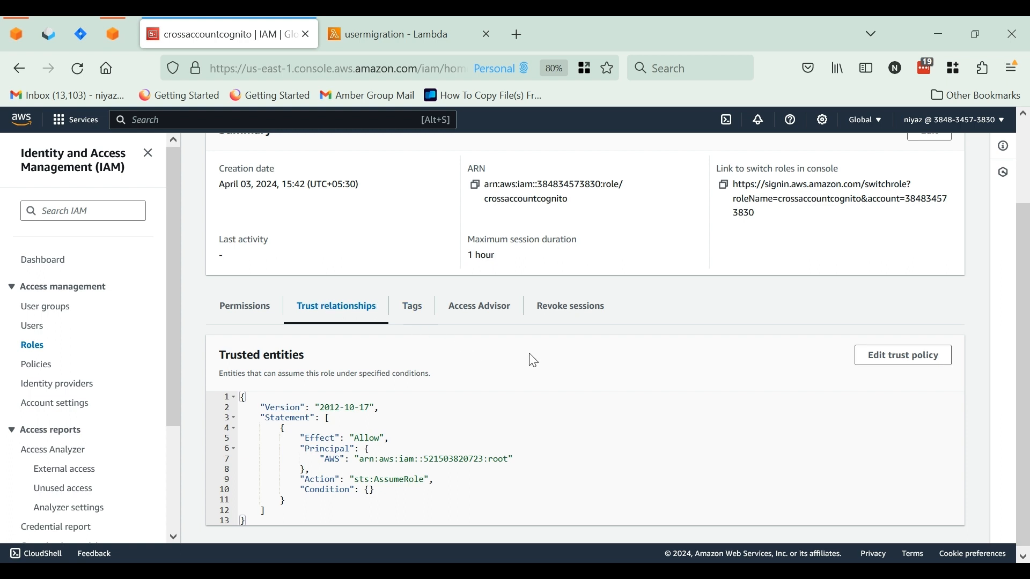
Edit the role's trust policy so that its AWS principal is the ARN of the usermigrationlambda role
click(885, 367)
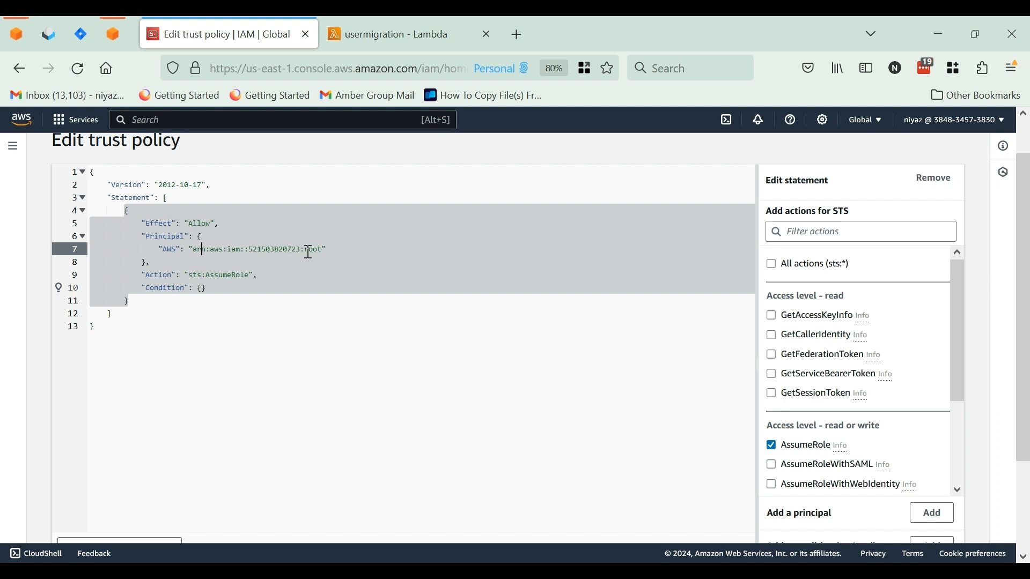
text(role/usermigrationlambda)
Start a trust policy condition with key sts:ExternalId, qualifier Default and operator StringEquals
scroll(777, 441, down, 3)
scroll(1005, 483, down, 2)
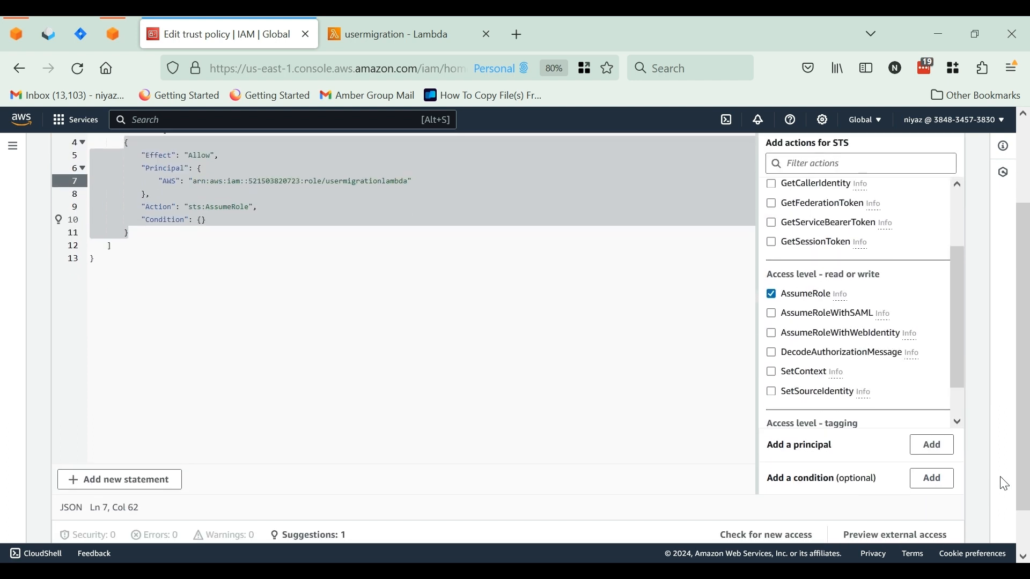
click(939, 488)
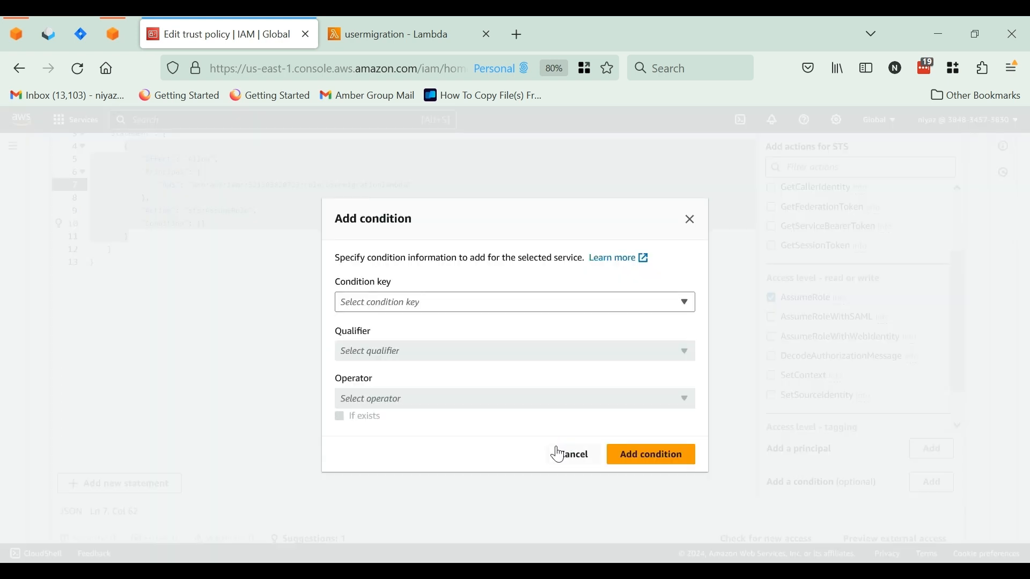
click(451, 310)
text(ext)
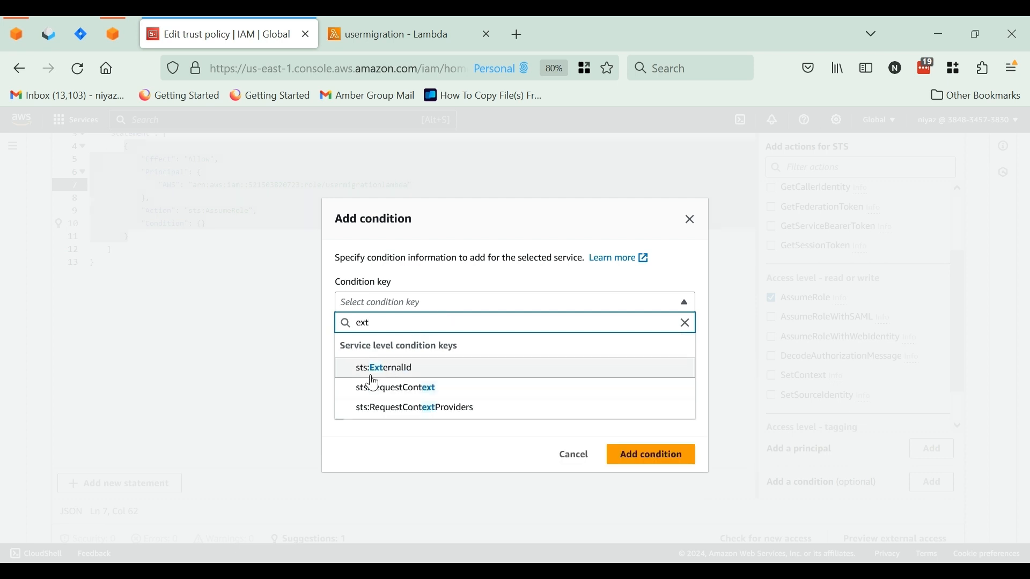
click(369, 371)
click(416, 355)
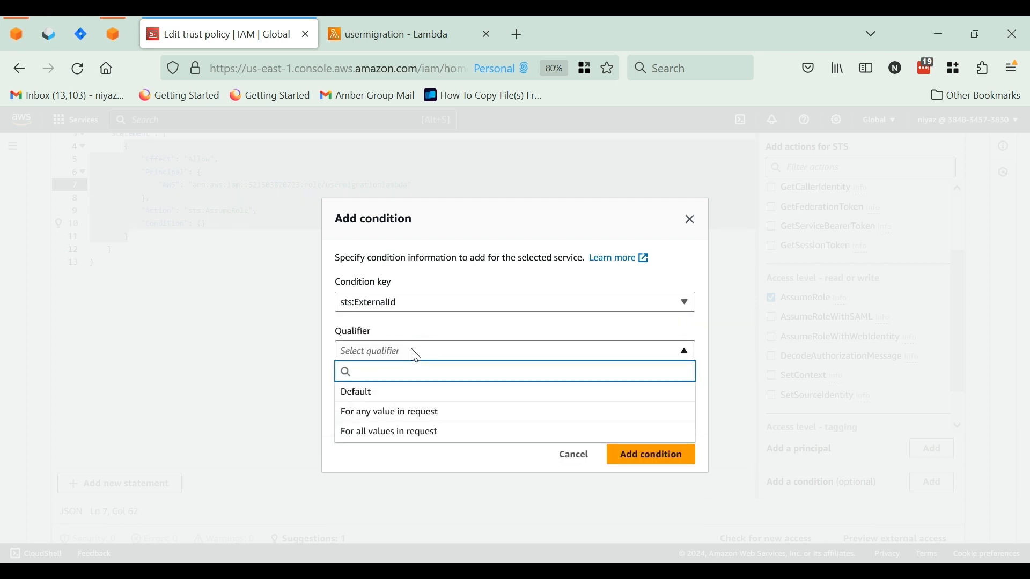
click(376, 392)
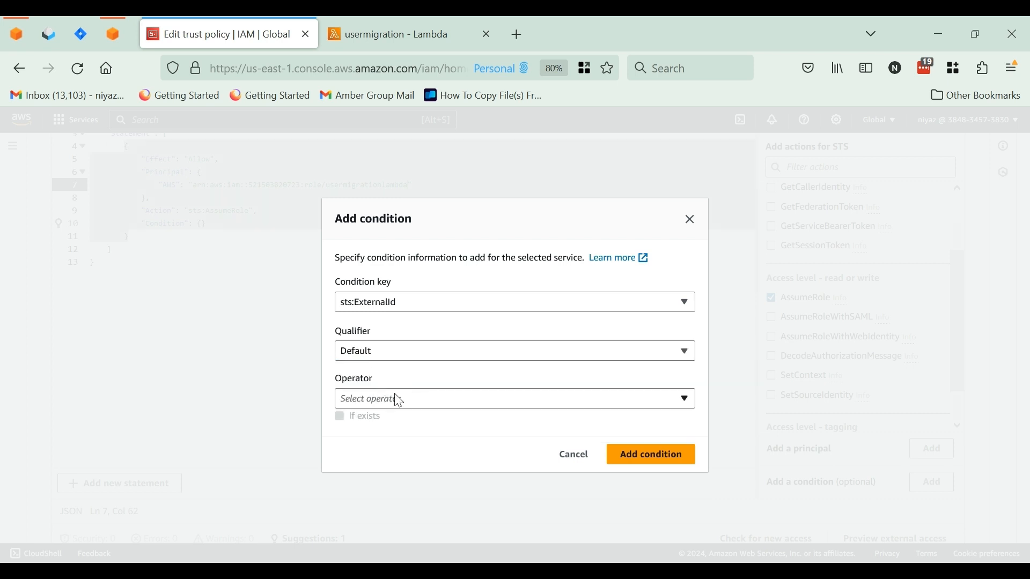
click(395, 395)
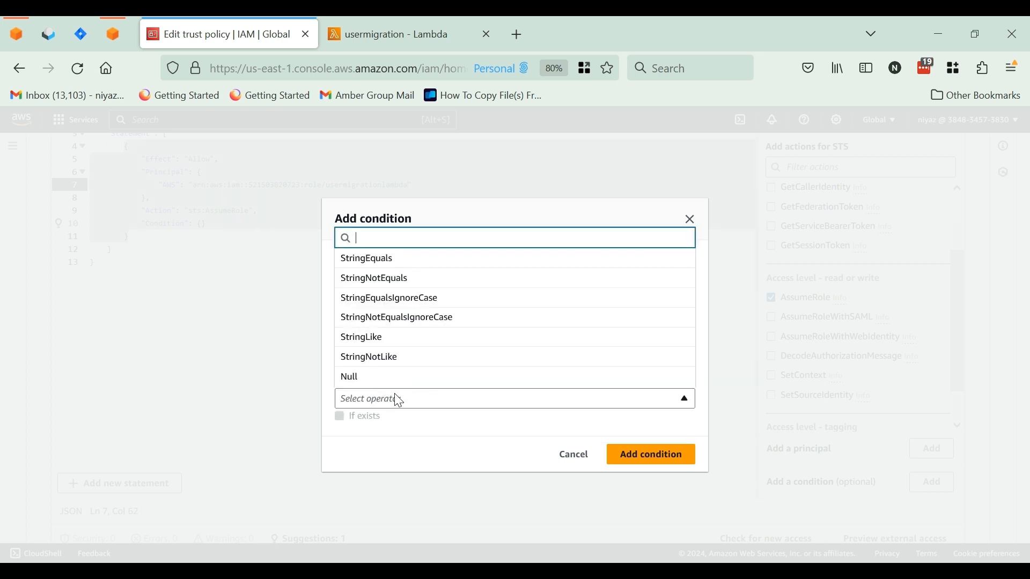
click(405, 263)
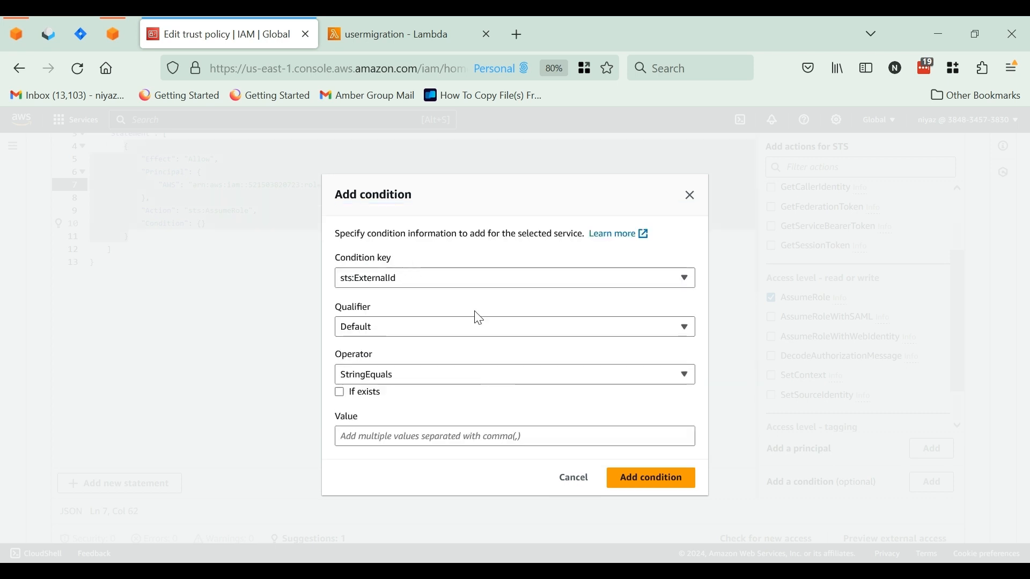
Set the condition value to externalcognito and add the condition to the statement
click(457, 436)
text(e)
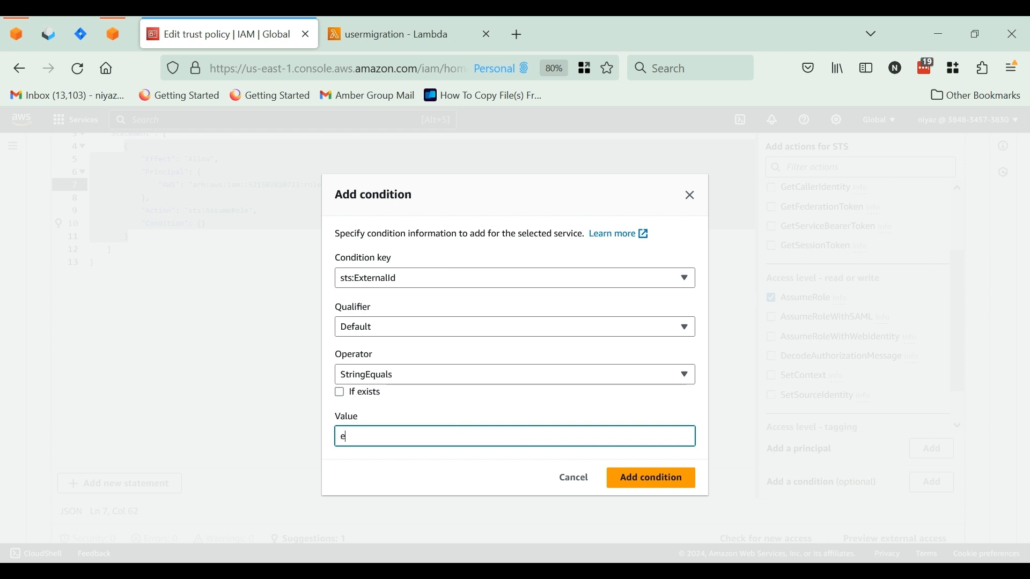
text(xternalcognito)
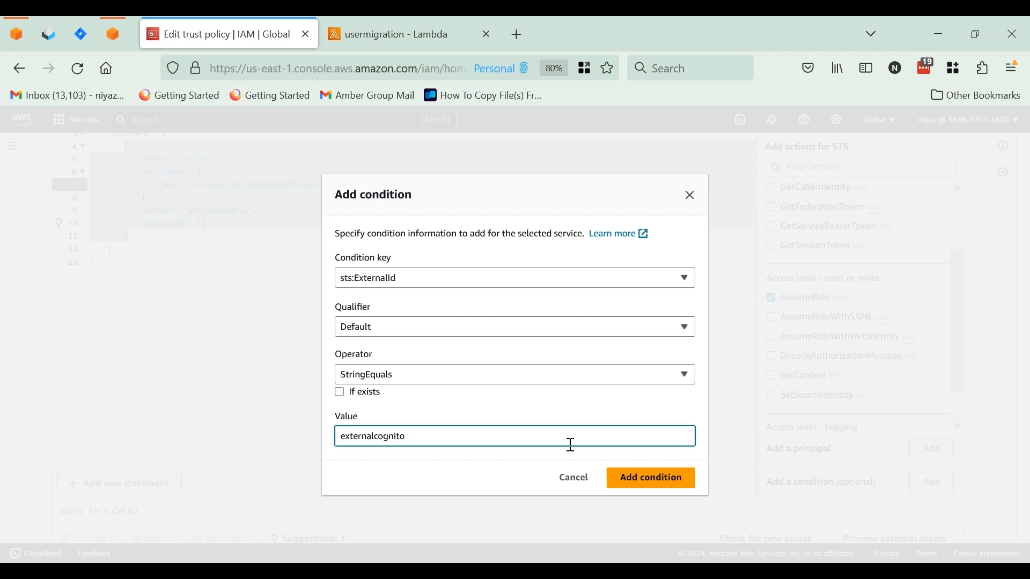
click(663, 480)
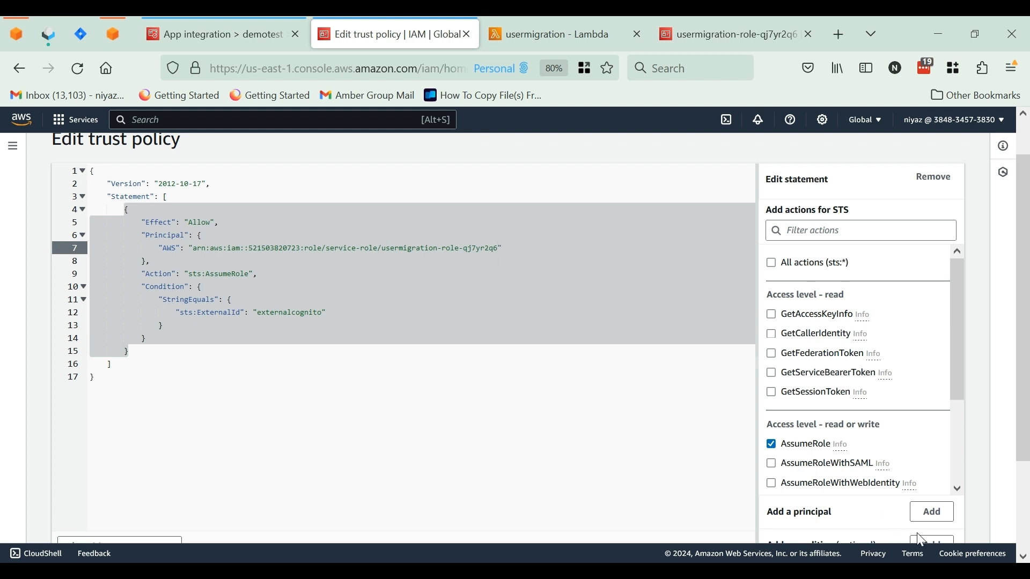
Save the edited trust policy of the crossaccountcognito role
scroll(858, 477, down, 3)
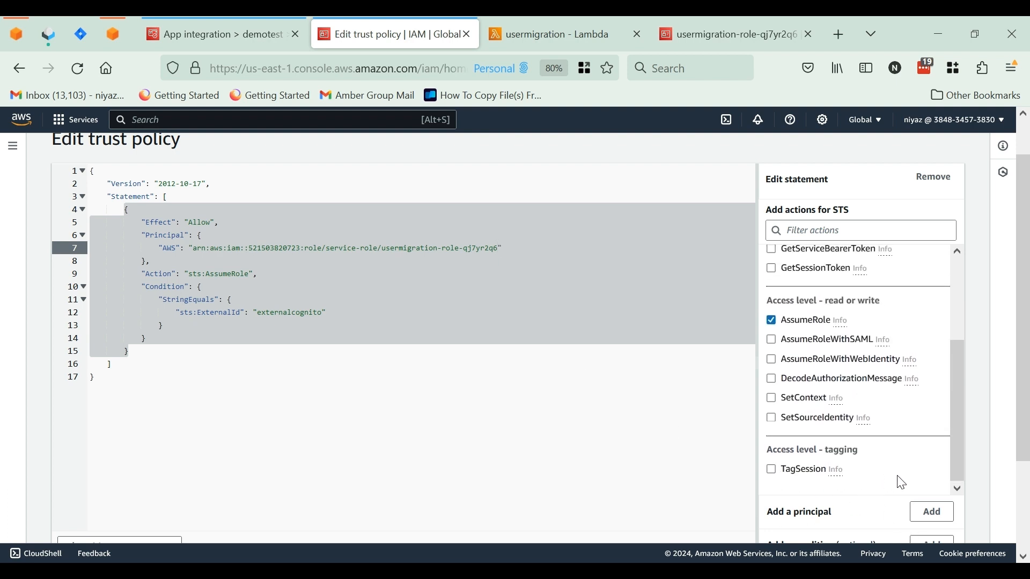
scroll(898, 488, down, 2)
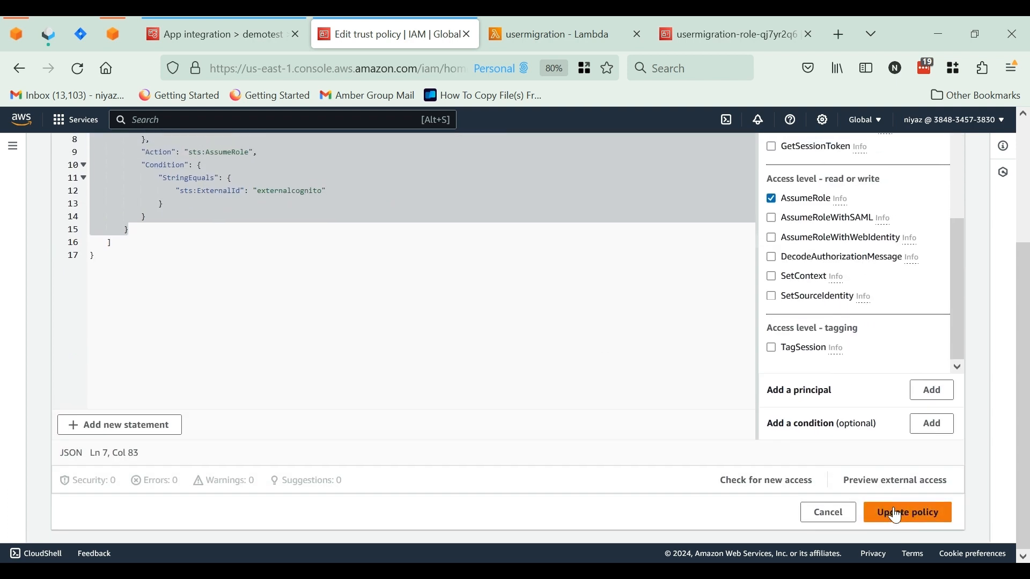
click(899, 516)
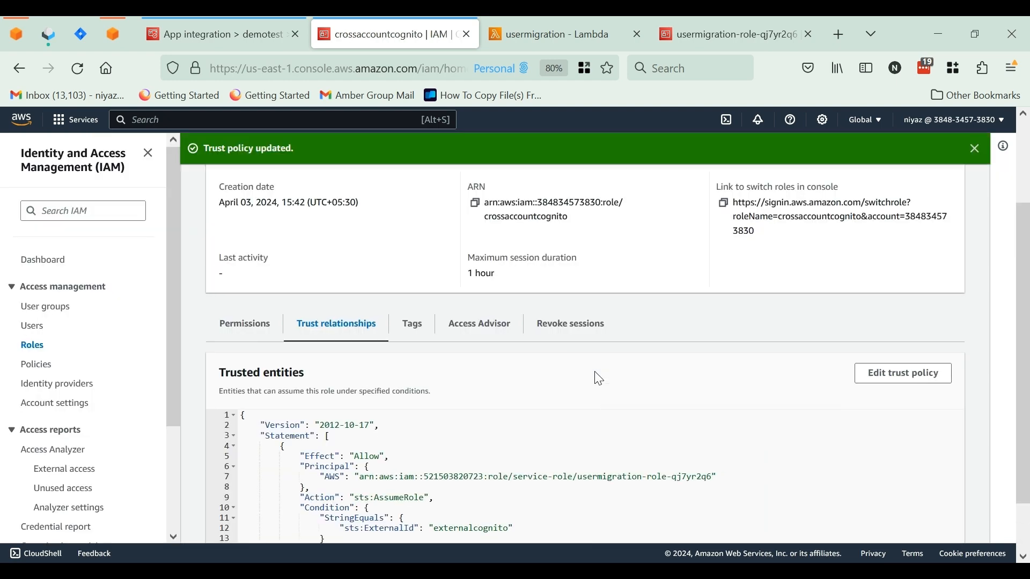
Review the role's saved trust policy and highlight the external ID value in its condition
scroll(599, 378, down, 2)
scroll(599, 379, up, 4)
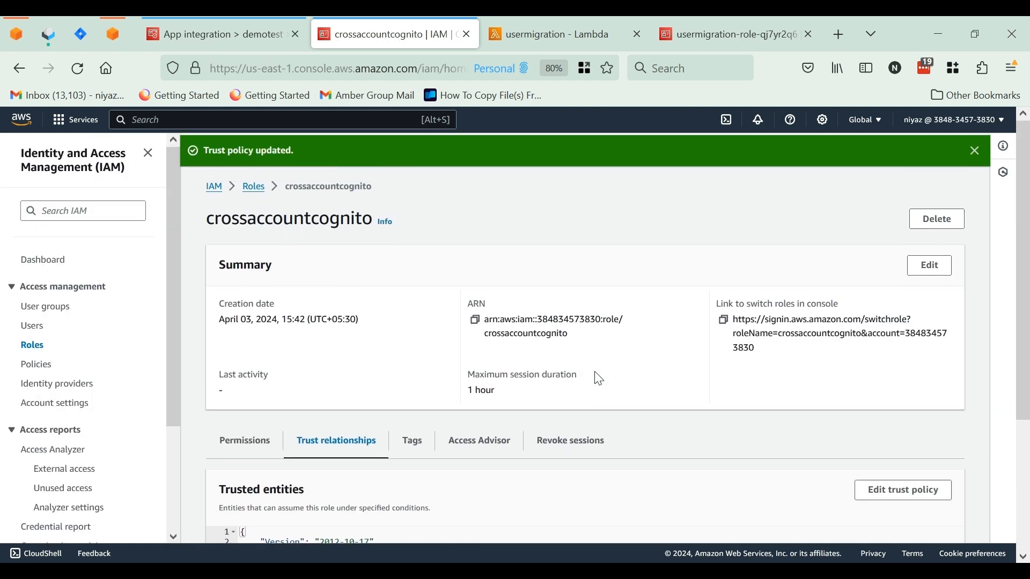
scroll(599, 378, down, 3)
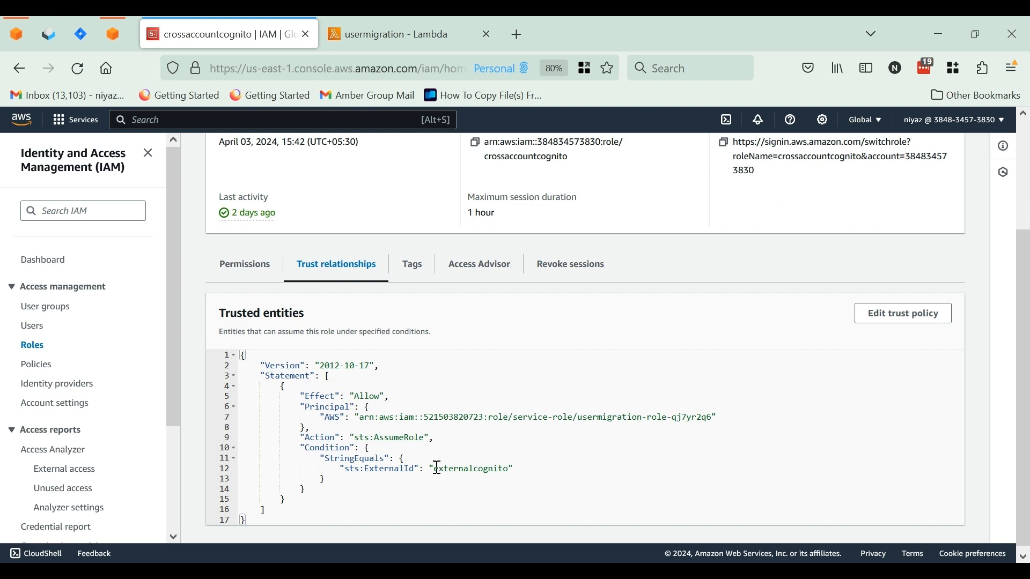
drag(436, 469, 511, 467)
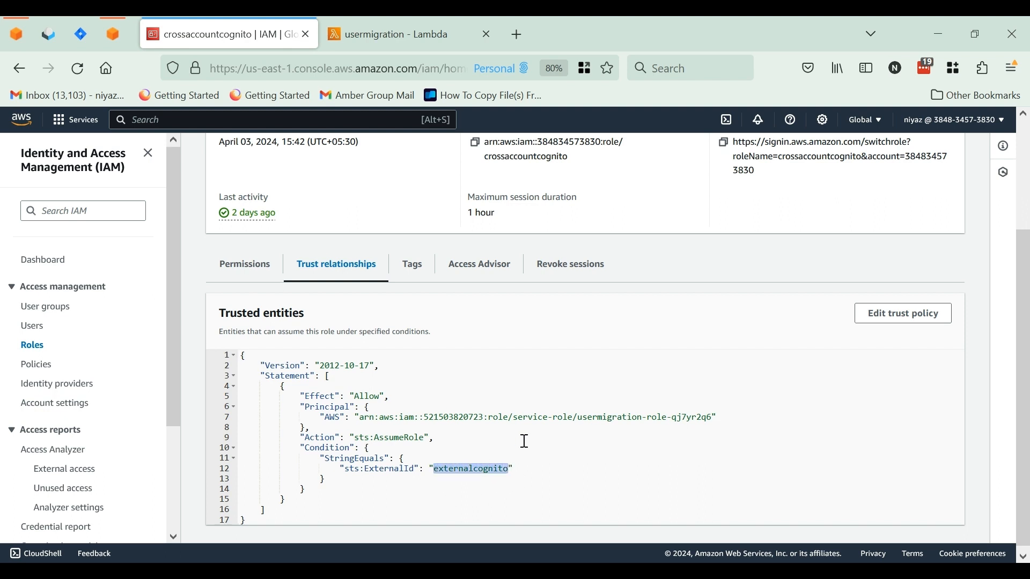
Copy the ARN of the crossaccountcognito role from its summary
scroll(524, 442, up, 3)
scroll(524, 441, up, 2)
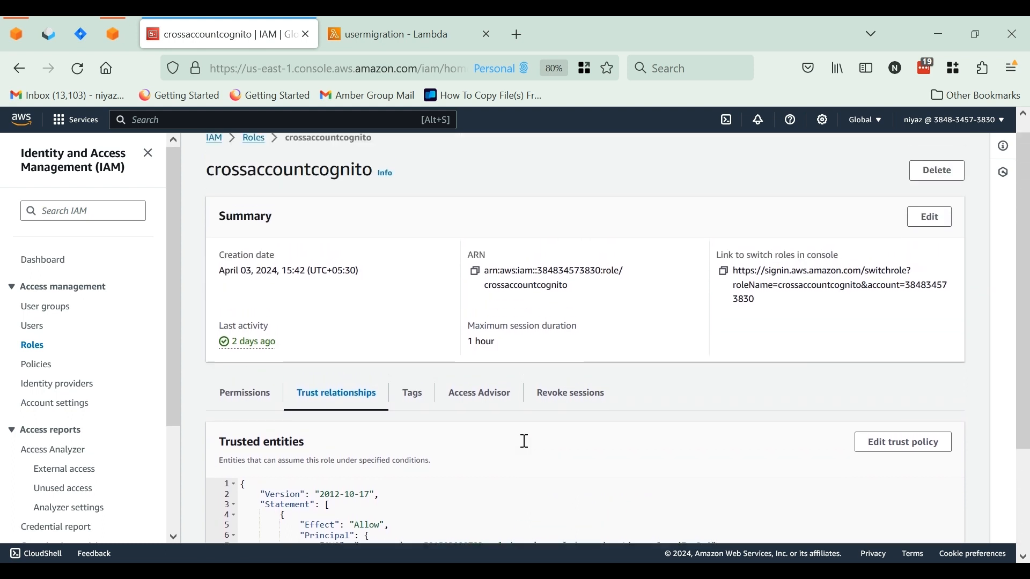
click(476, 275)
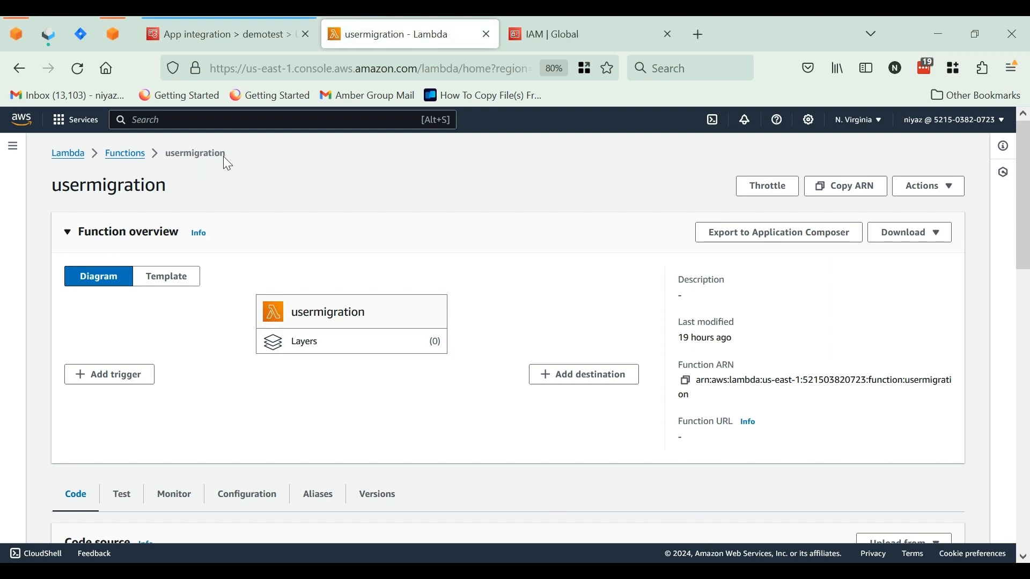
Open the environment variables in the usermigration function's configuration for editing
drag(225, 156, 166, 150)
click(166, 150)
scroll(224, 274, down, 4)
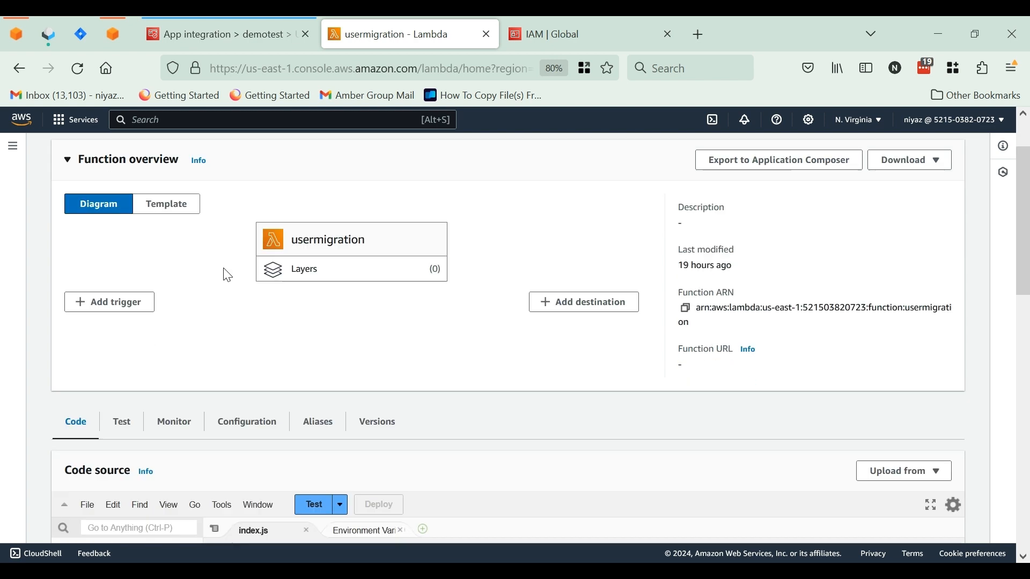
scroll(227, 275, down, 1)
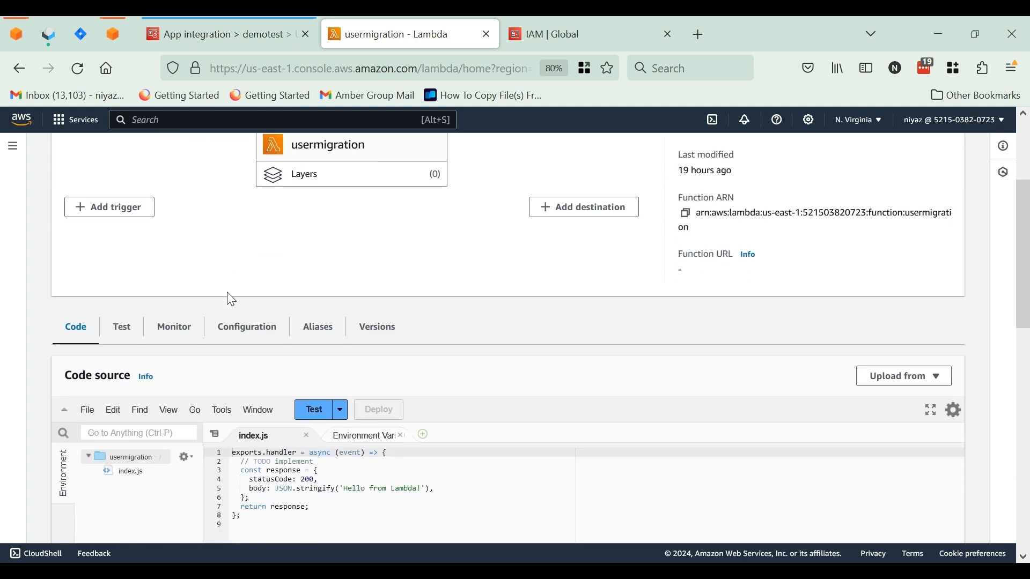
click(237, 333)
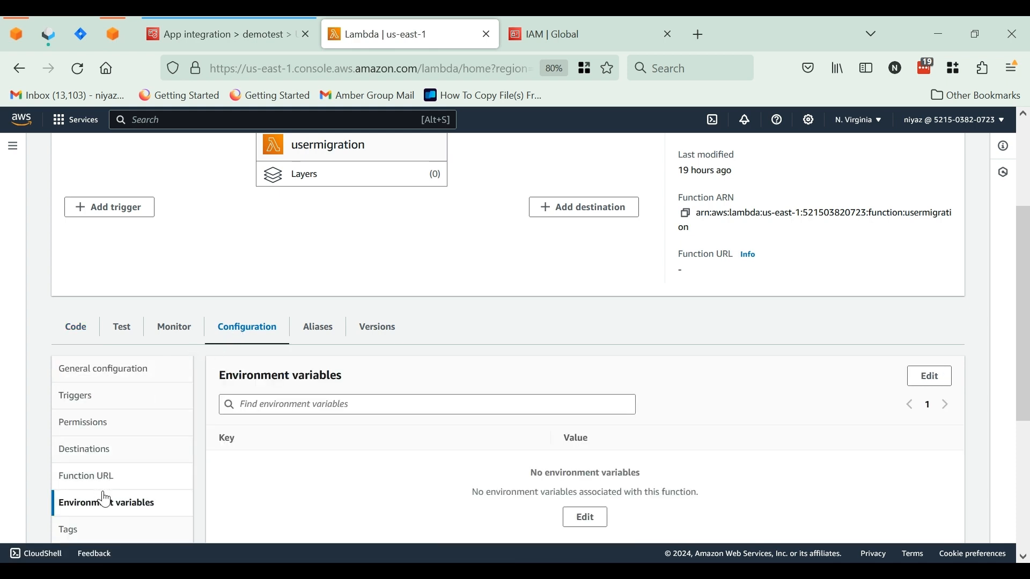
scroll(313, 500, down, 2)
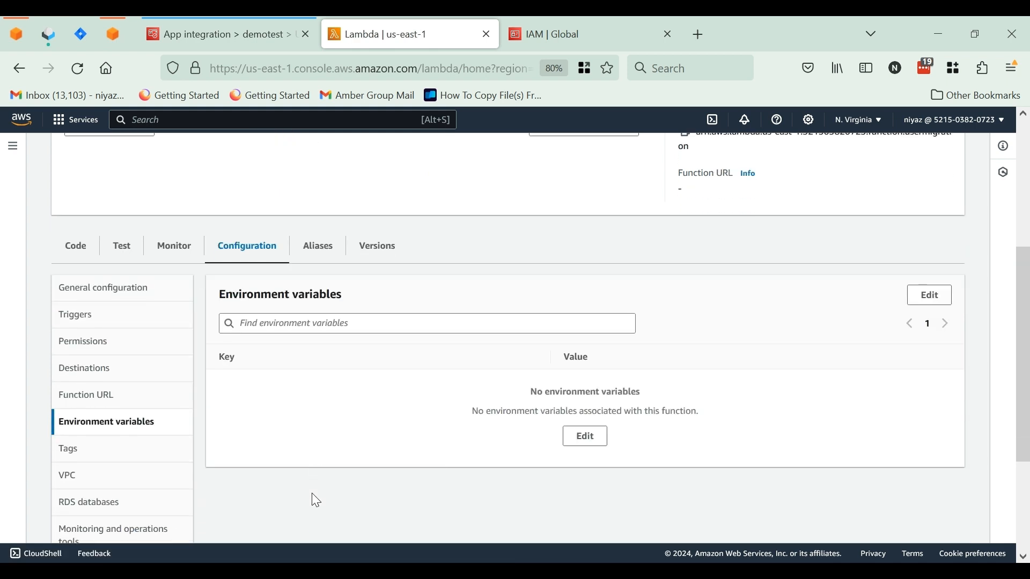
click(585, 439)
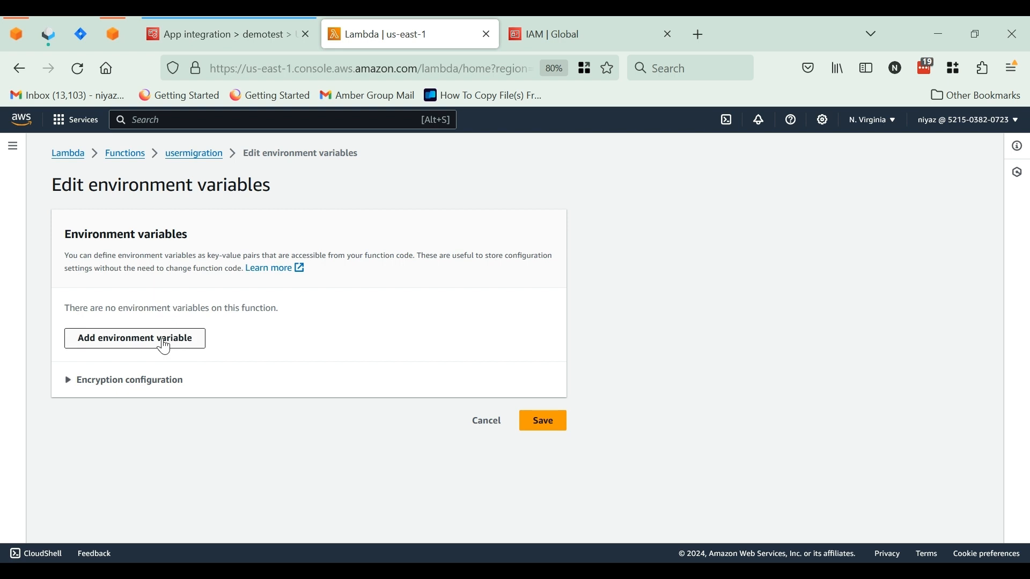
Add an environment variable with key OLD_CLIENT_ID and paste the old app client ID as its value
click(166, 349)
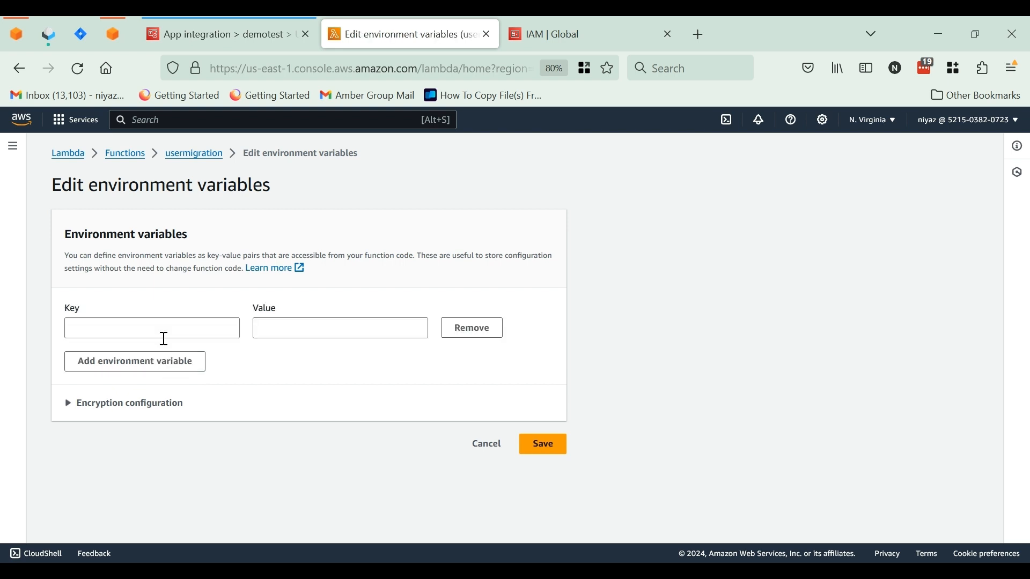
click(127, 327)
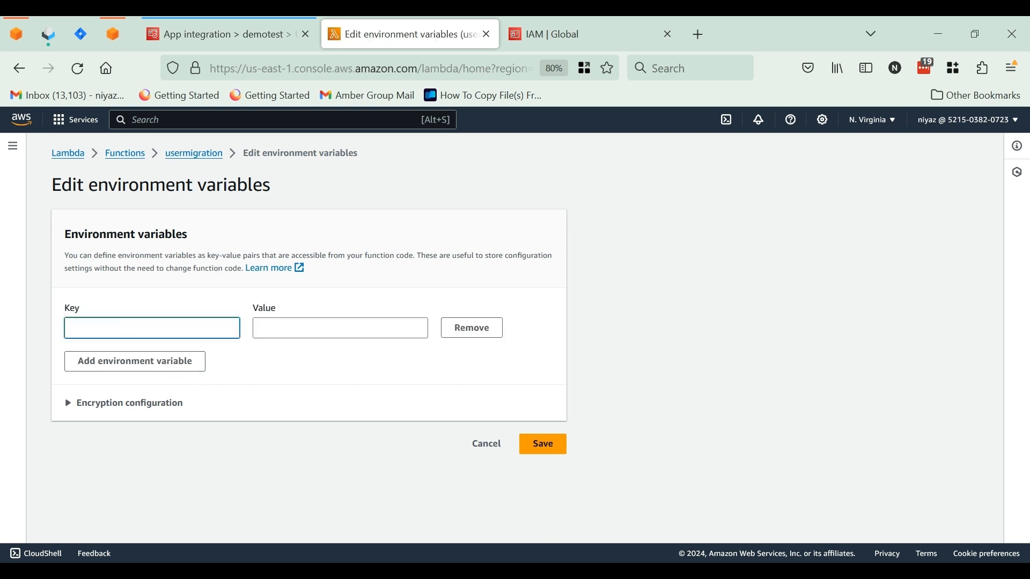
key(alt+Tab)
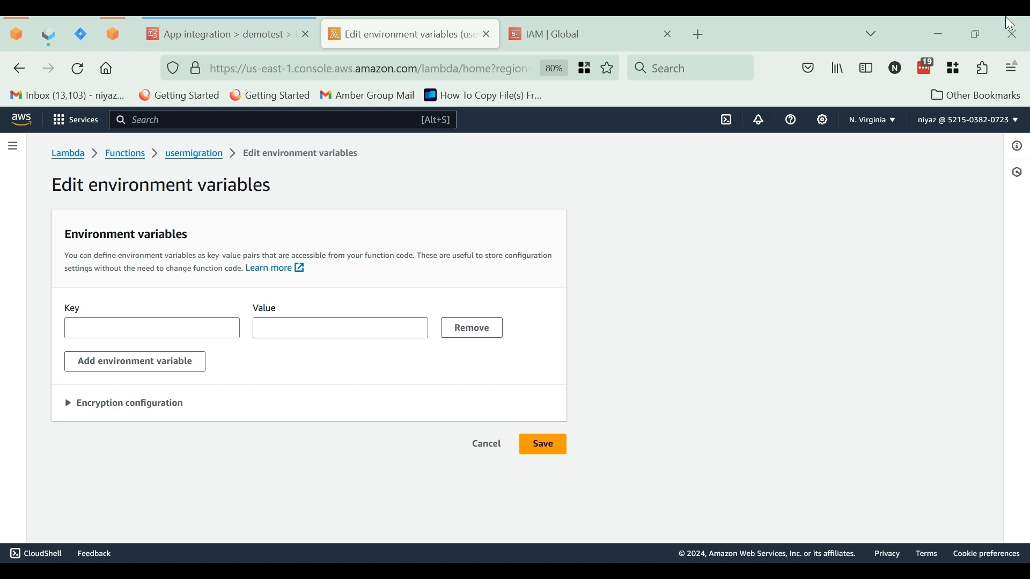
key(alt+Tab)
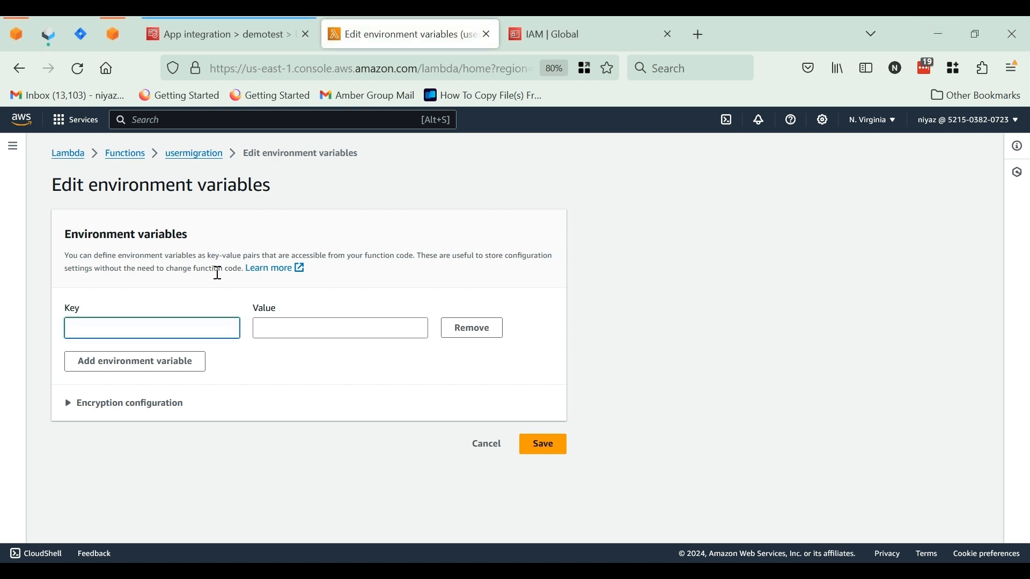
key(ctrl+v)
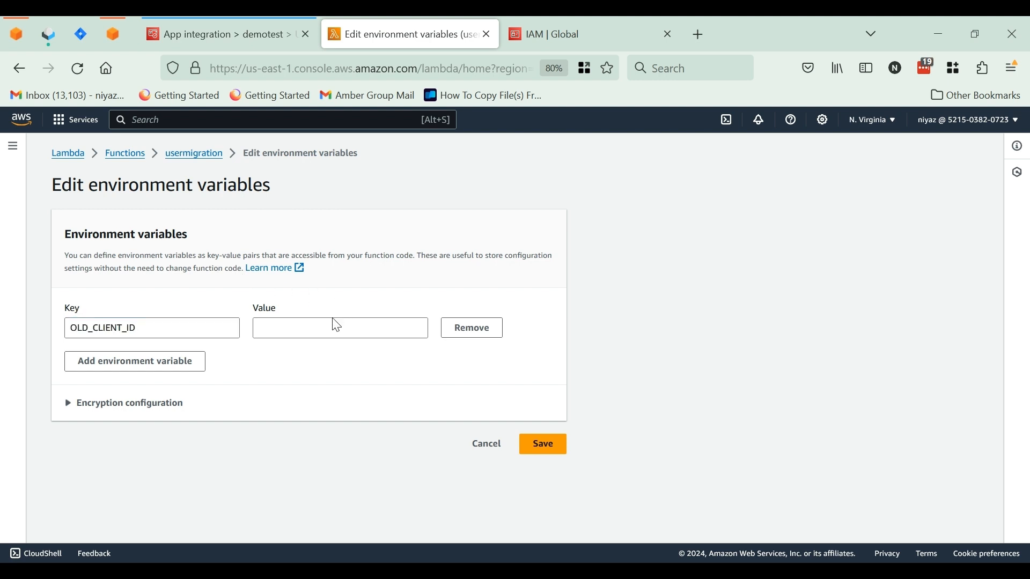
click(314, 328)
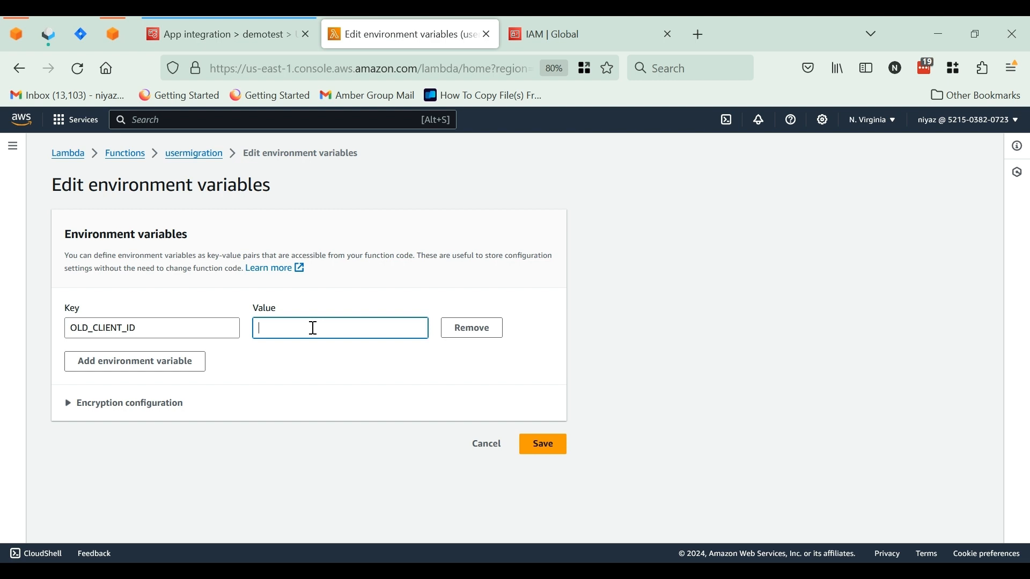
key(alt+Tab)
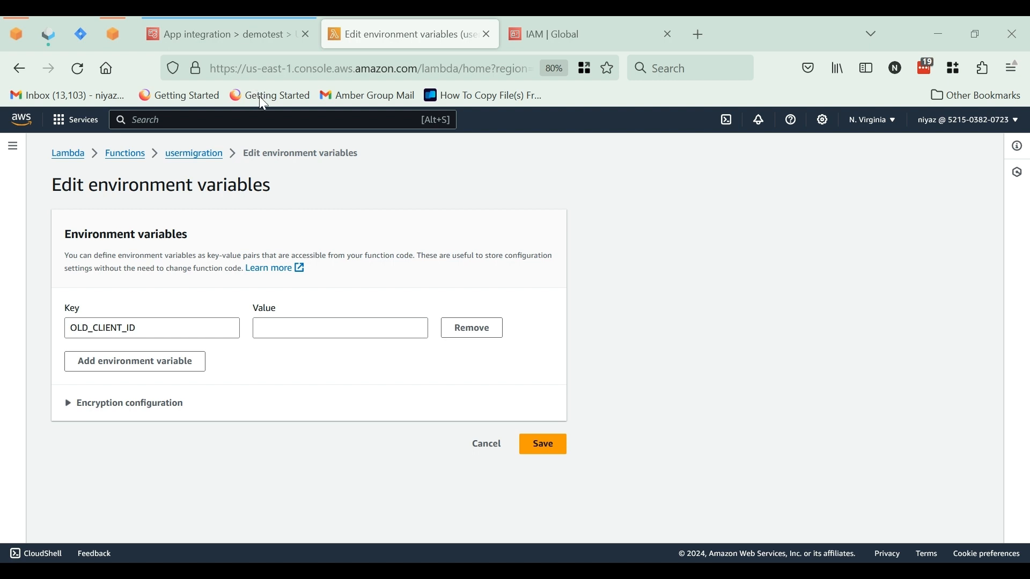
click(928, 23)
key(ctrl+v)
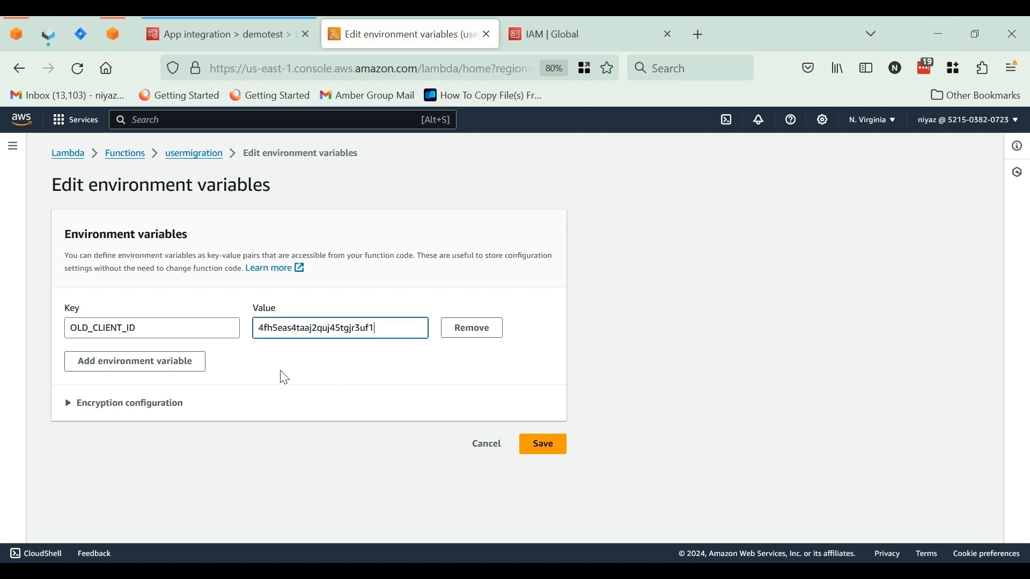
Add an environment variable with key OLD_EXTERNAL_ID and value externalcognito
click(185, 362)
key(ctrl+v)
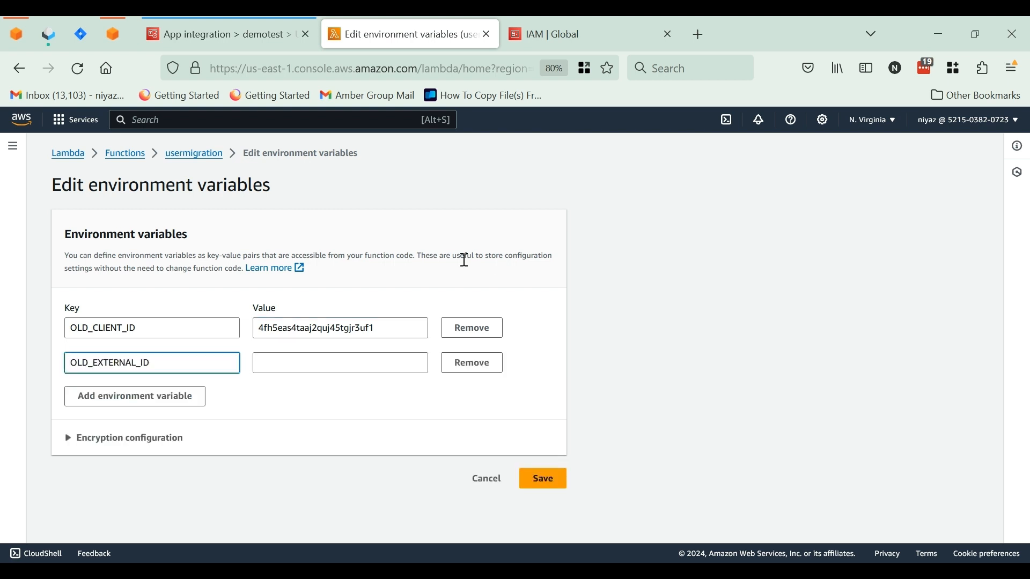
click(628, 571)
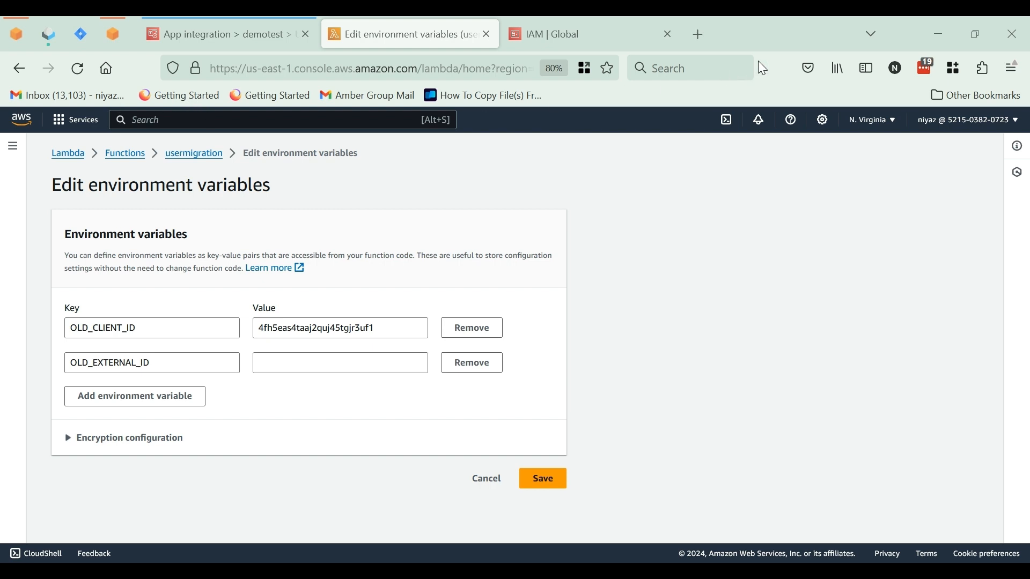
click(930, 18)
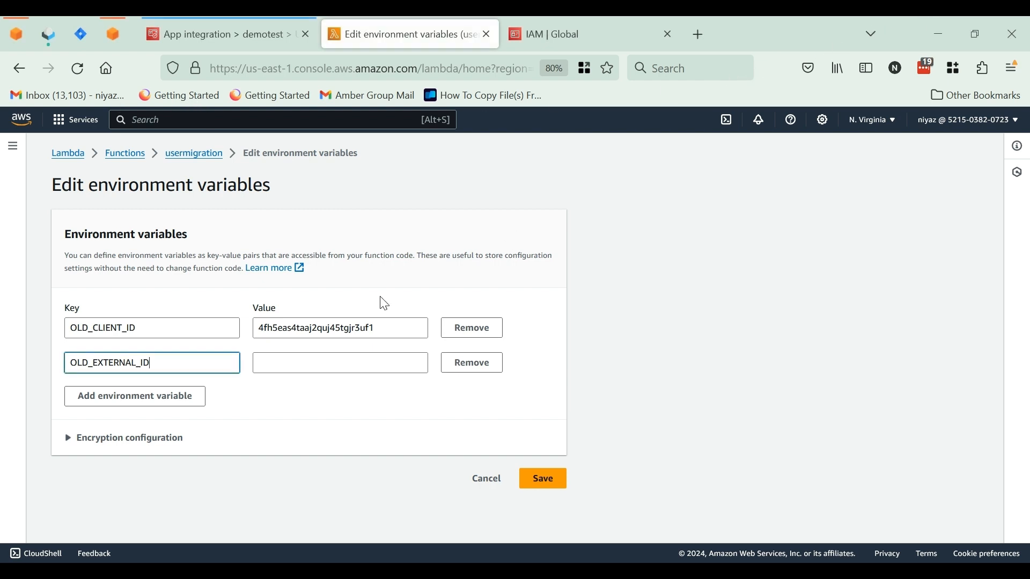
click(301, 355)
key(ctrl+v)
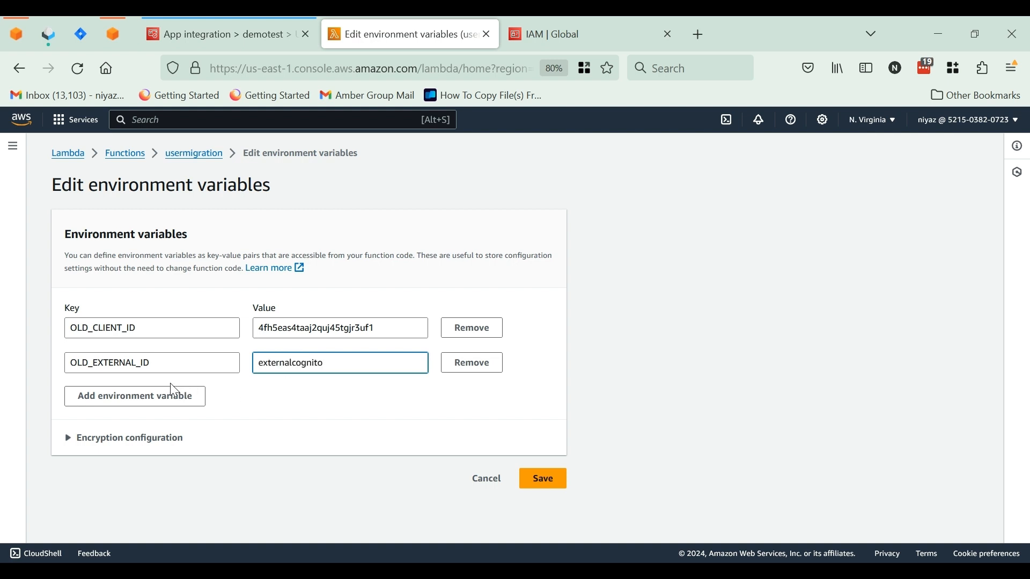
Add an environment variable with key OLD_ROLE_ARN and paste the crossaccountcognito role's ARN as its value
click(140, 397)
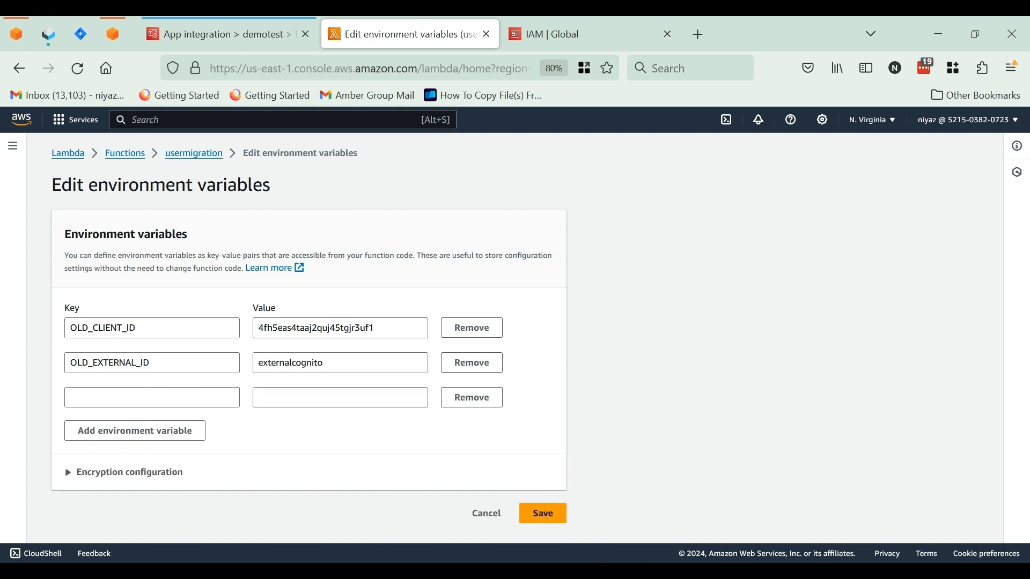
click(167, 401)
key(ctrl+v)
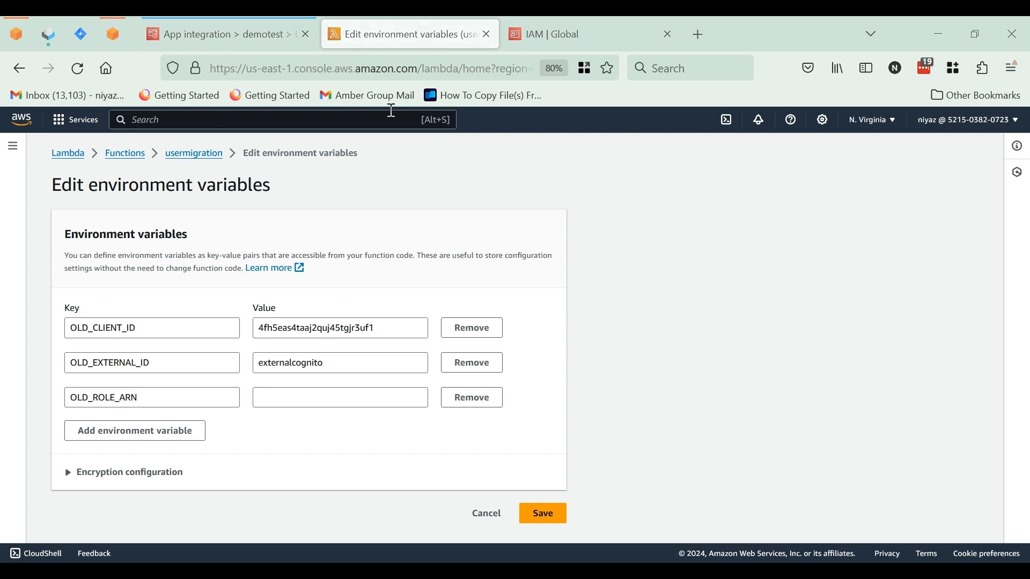
click(928, 19)
click(359, 405)
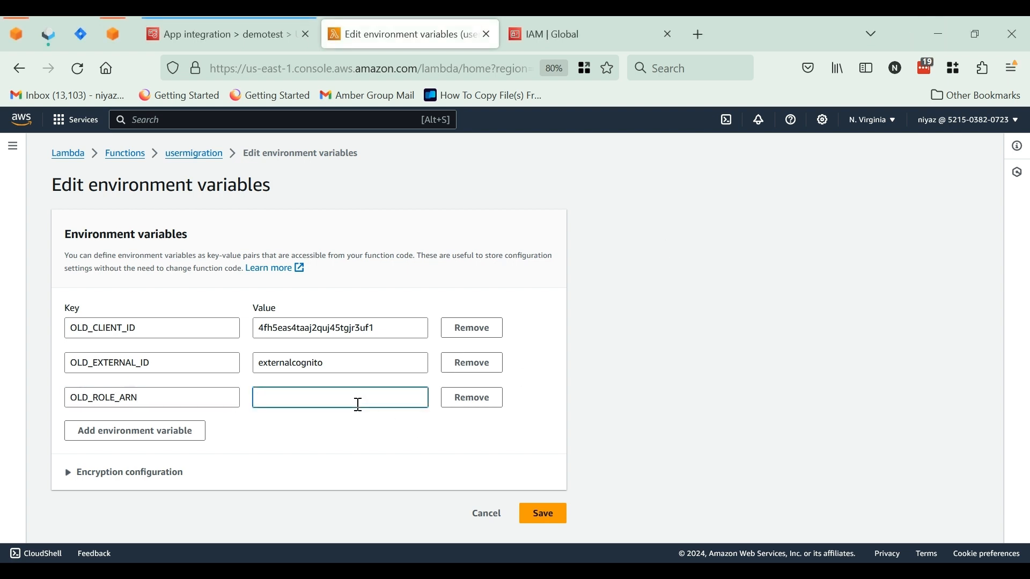
key(ctrl+v)
Add an environment variable with key OLD_USER_POOL_ID and value us-east-1_YfLspD6IG, and save the environment variables
click(166, 435)
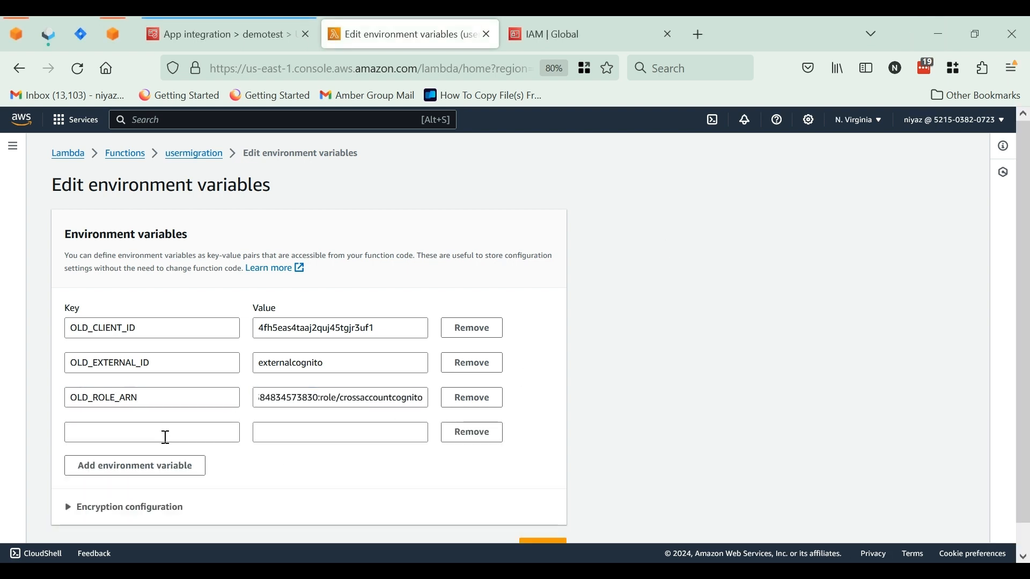
click(176, 432)
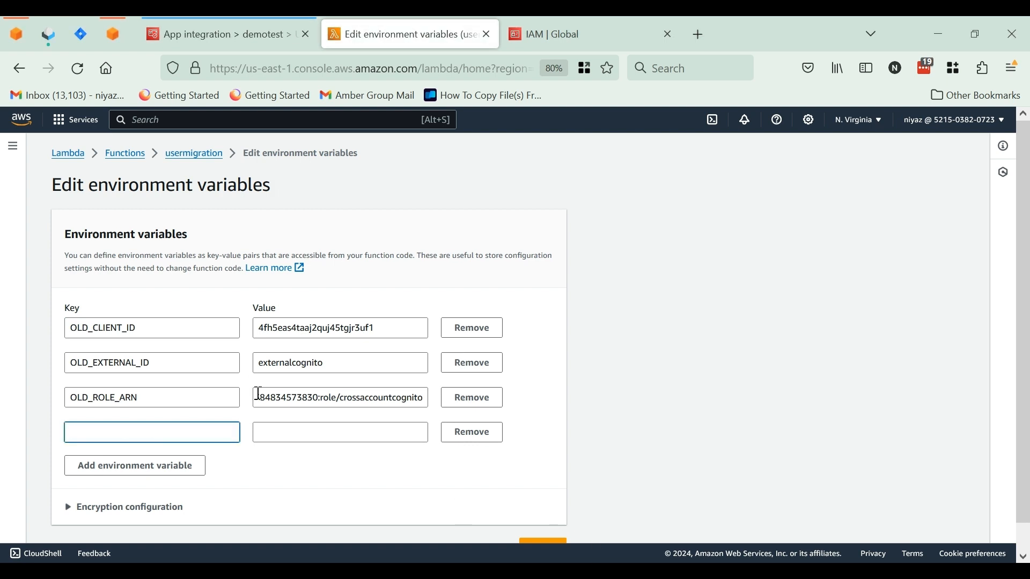
text(OLD_USER_POOL_ID)
click(300, 435)
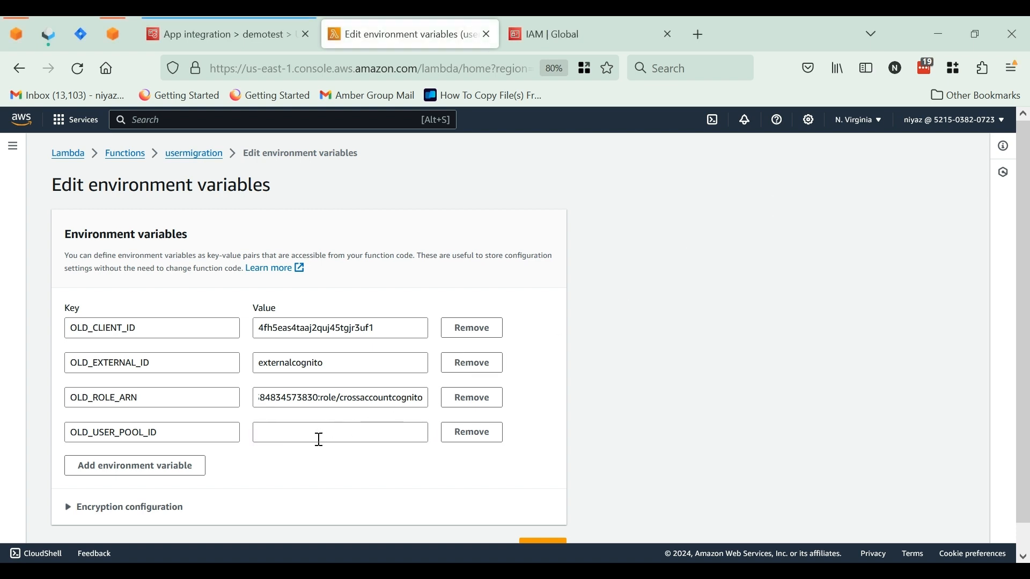
click(319, 439)
text(us-east-1_YfLspD6IG)
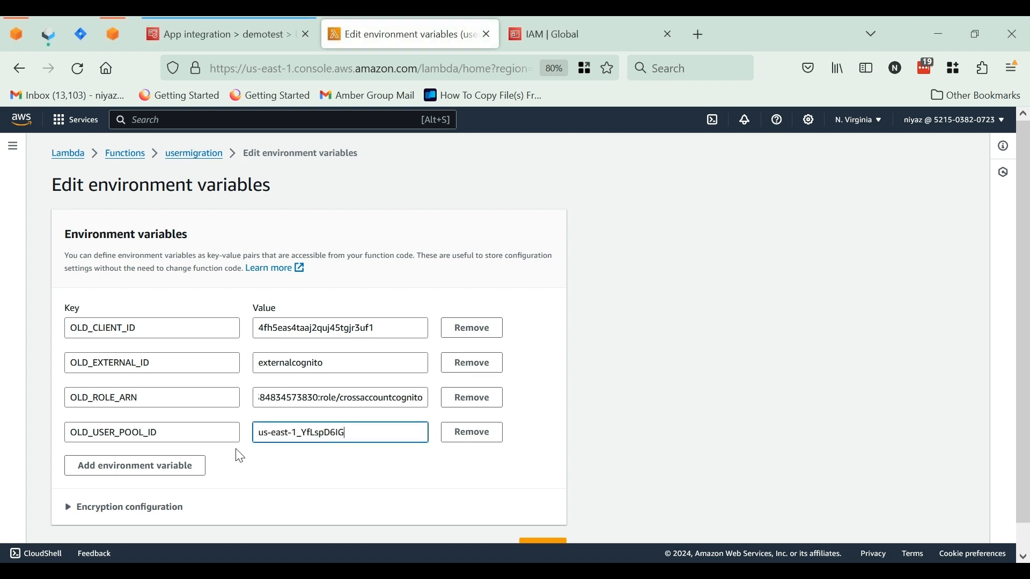
scroll(539, 531, down, 1)
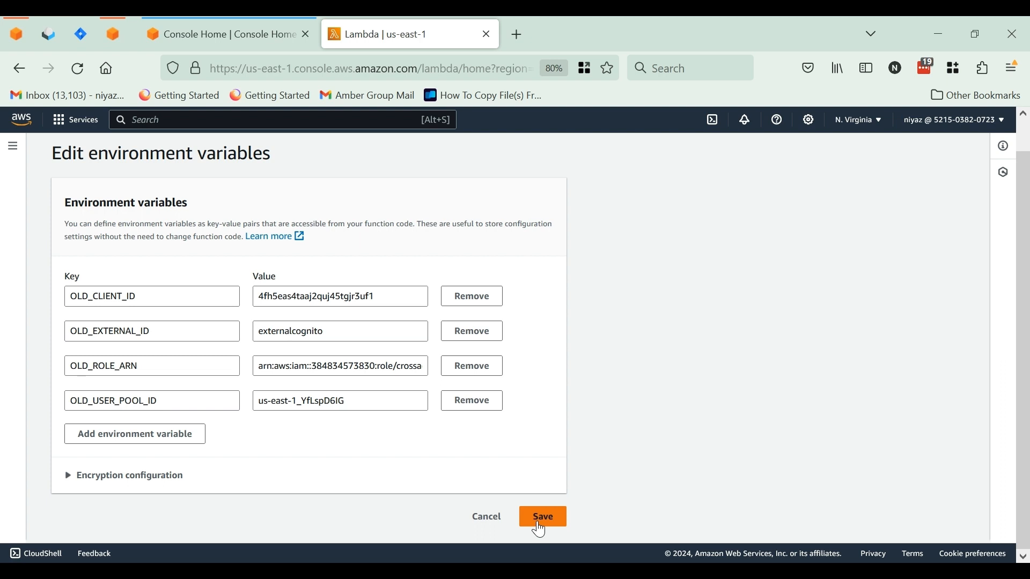
click(541, 530)
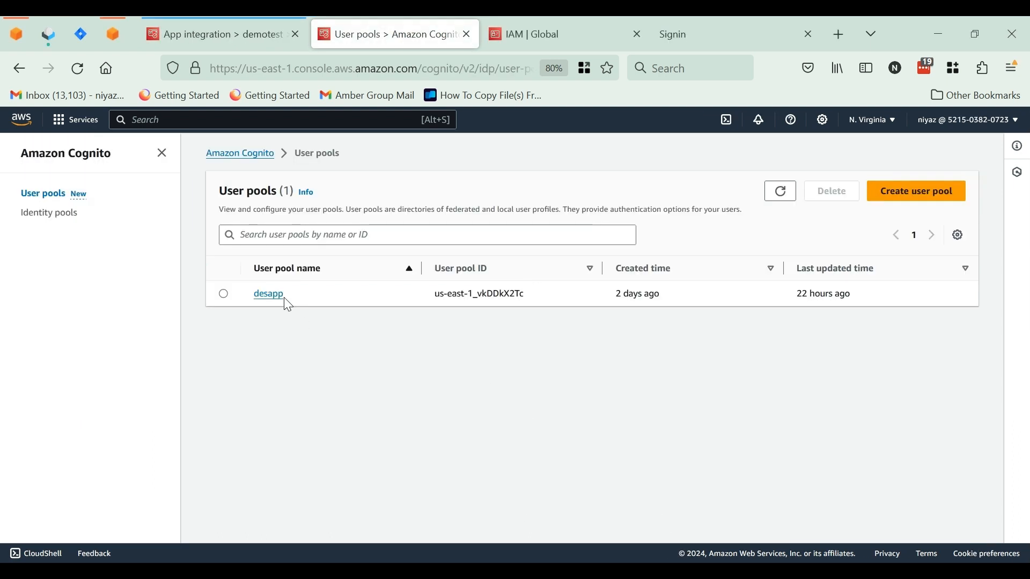
Open the desapp user pool in Cognito and examine its overview, users list and import jobs
click(268, 295)
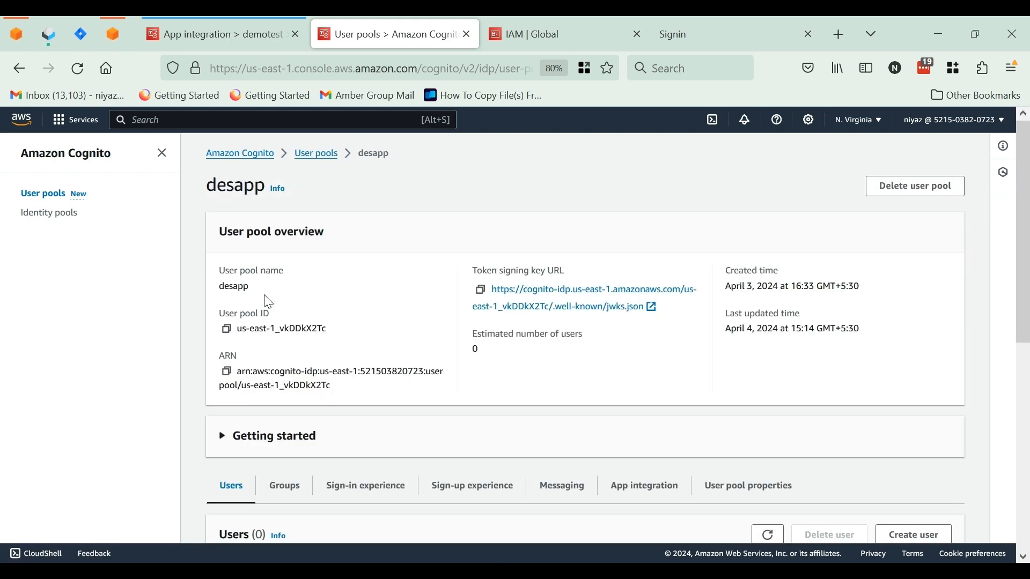
scroll(355, 315, down, 6)
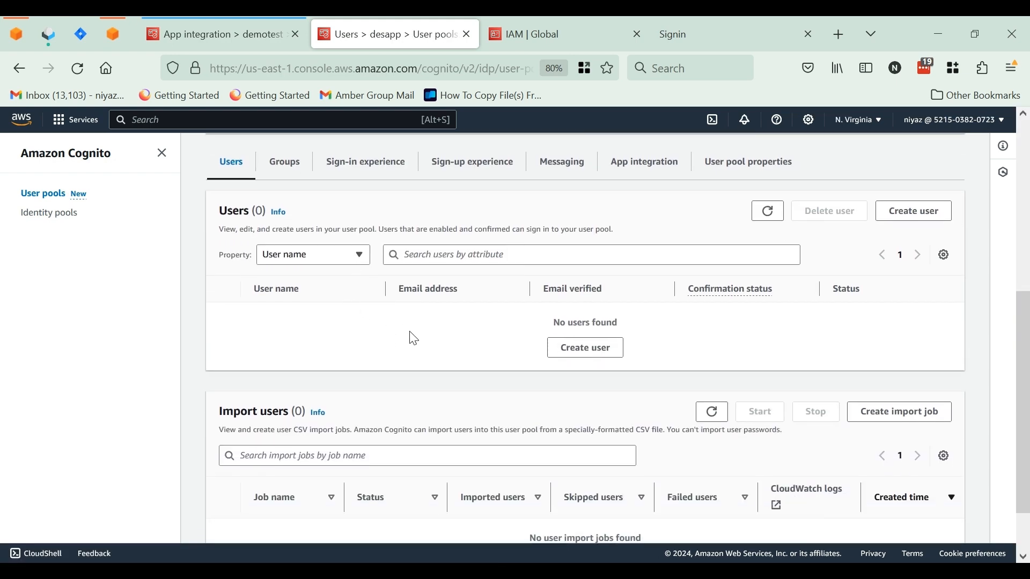
scroll(391, 338, down, 1)
scroll(397, 341, up, 1)
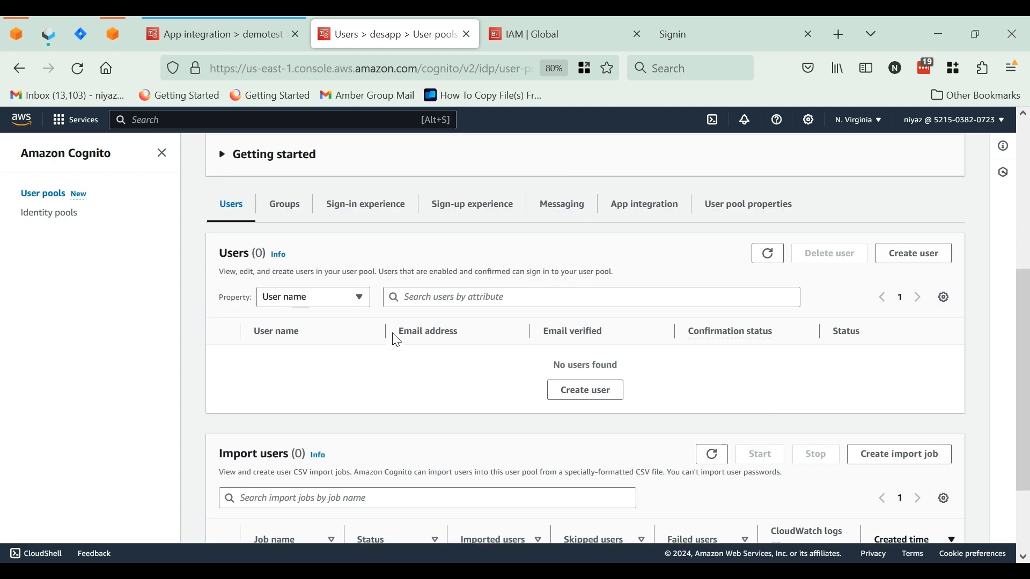
scroll(390, 357, up, 2)
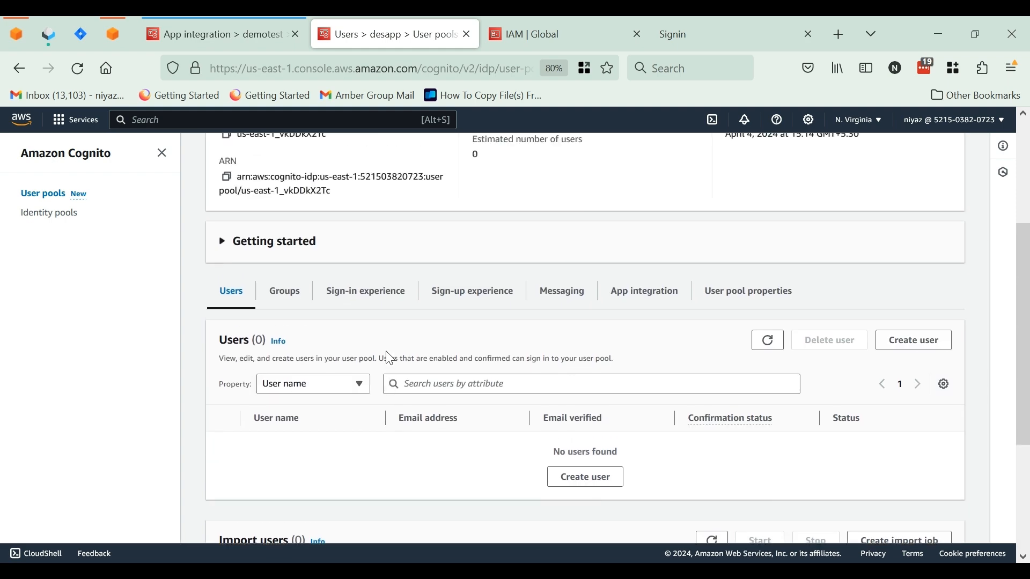
scroll(390, 357, up, 4)
scroll(391, 358, down, 7)
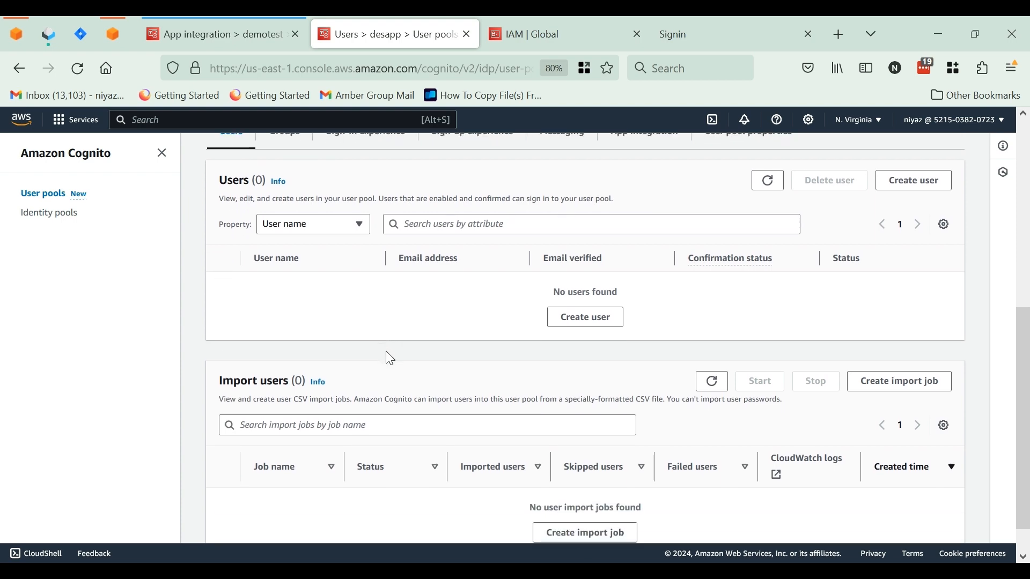
scroll(390, 359, up, 2)
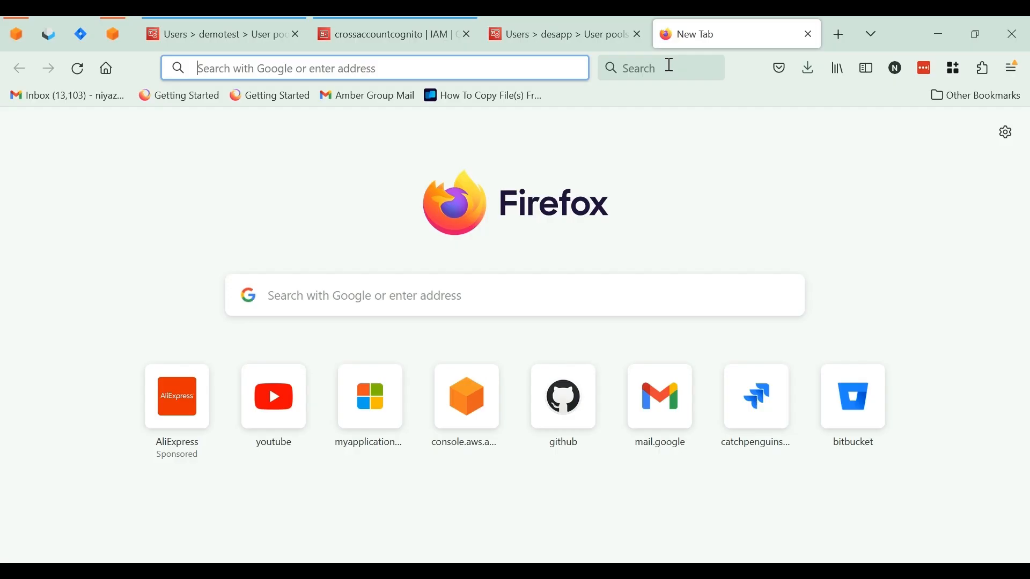
Open the desdemo Cognito hosted sign-in page in the empty browser tab using the copied authorize URL
click(356, 67)
key(ctrl+v)
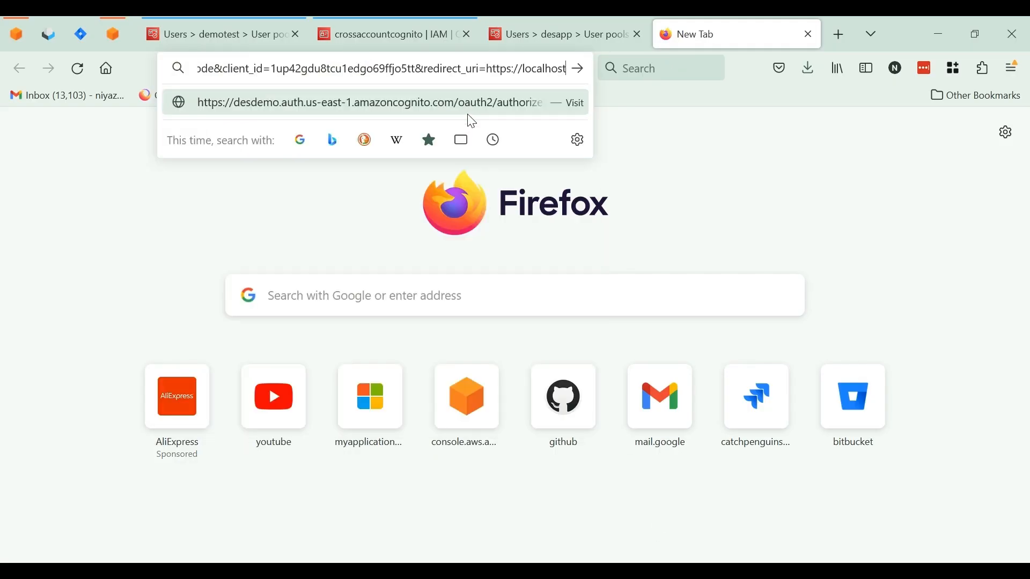
click(464, 114)
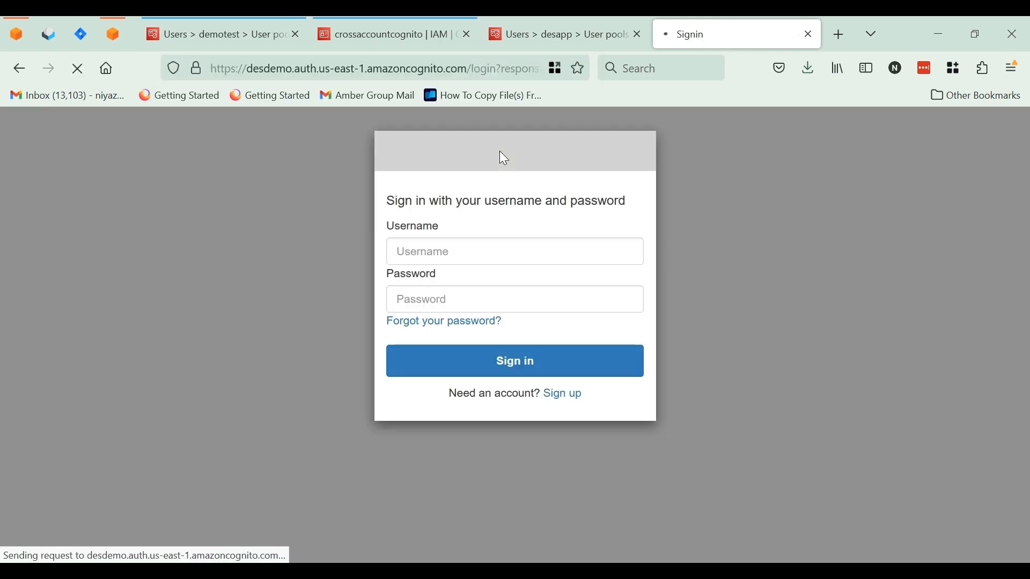
Sign in on the hosted page with the existing user's username and account password
click(494, 251)
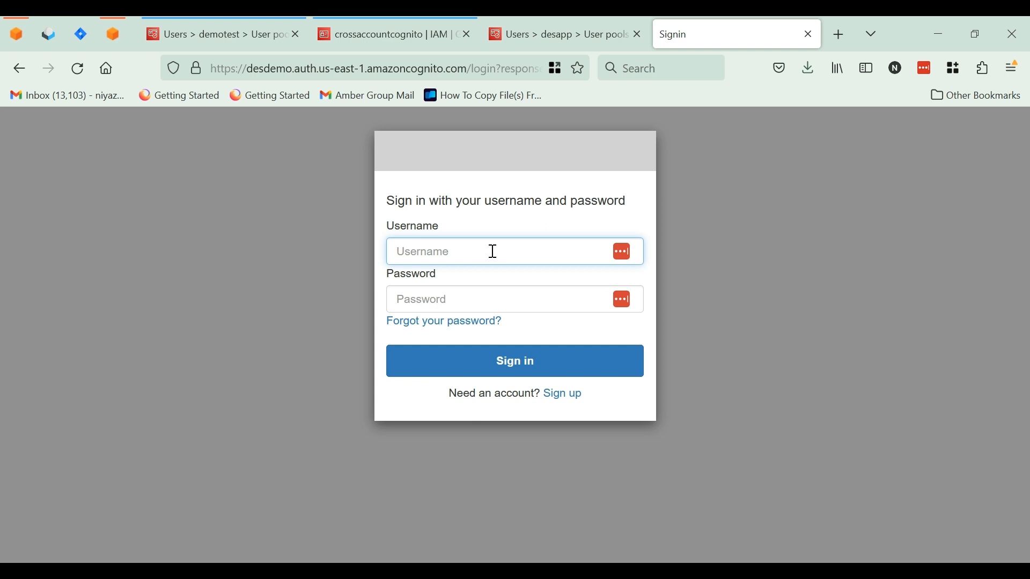
text(niyaz)
click(483, 298)
text(••••••)
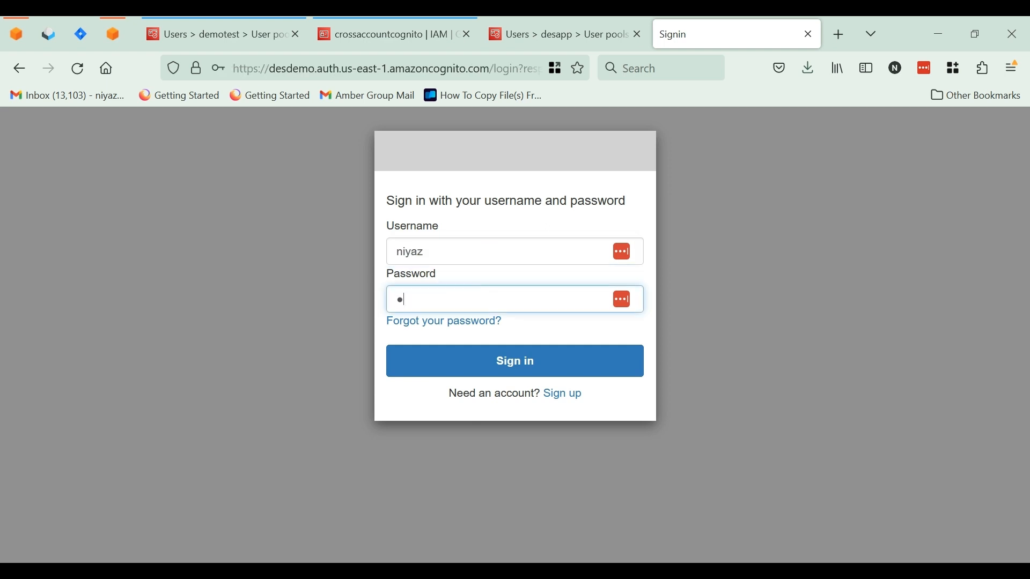
text(•••)
click(516, 376)
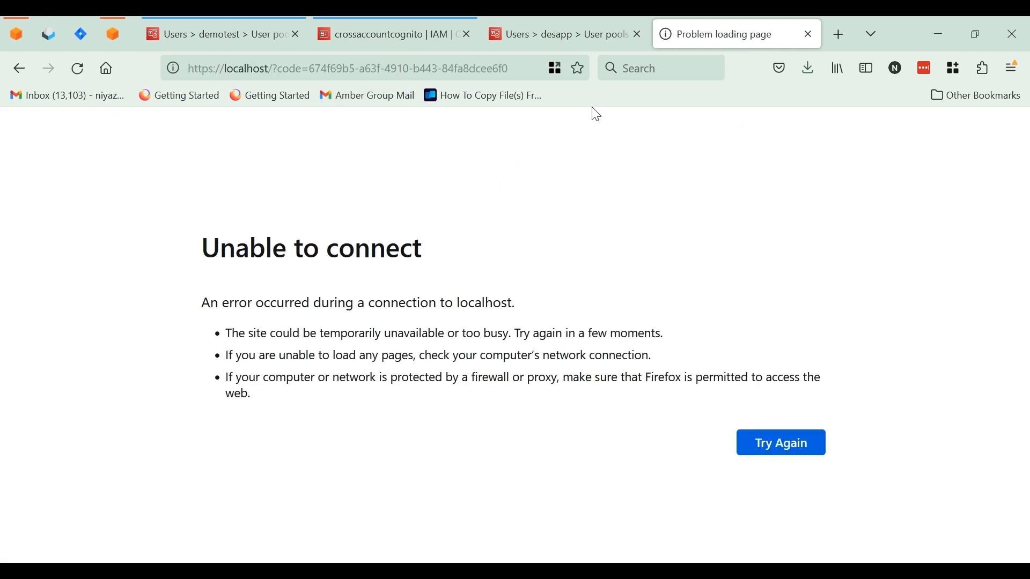
Return to the desapp user pool and refresh its users list to check for the migrated user
click(542, 34)
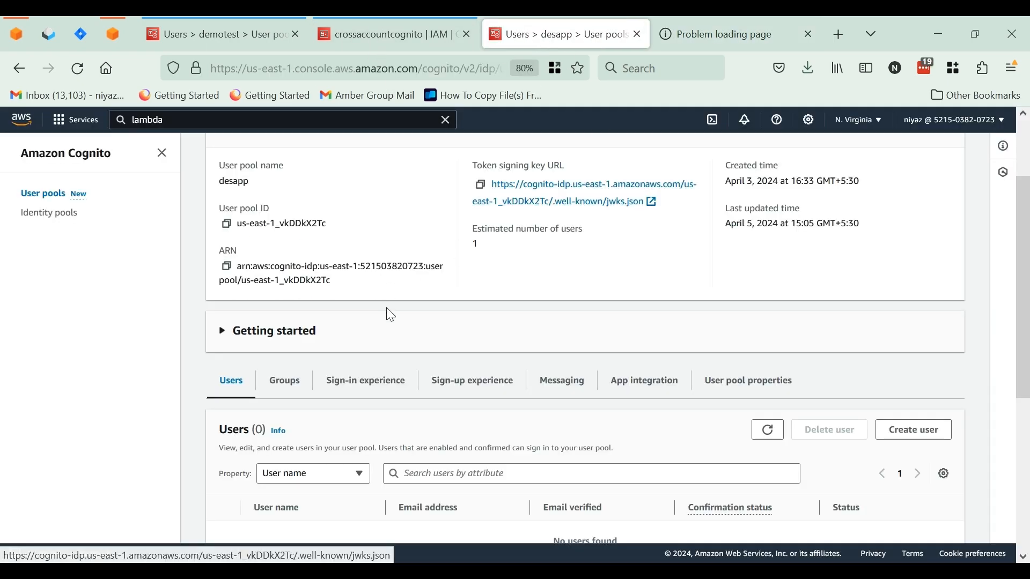
scroll(377, 308, up, 3)
scroll(376, 295, down, 5)
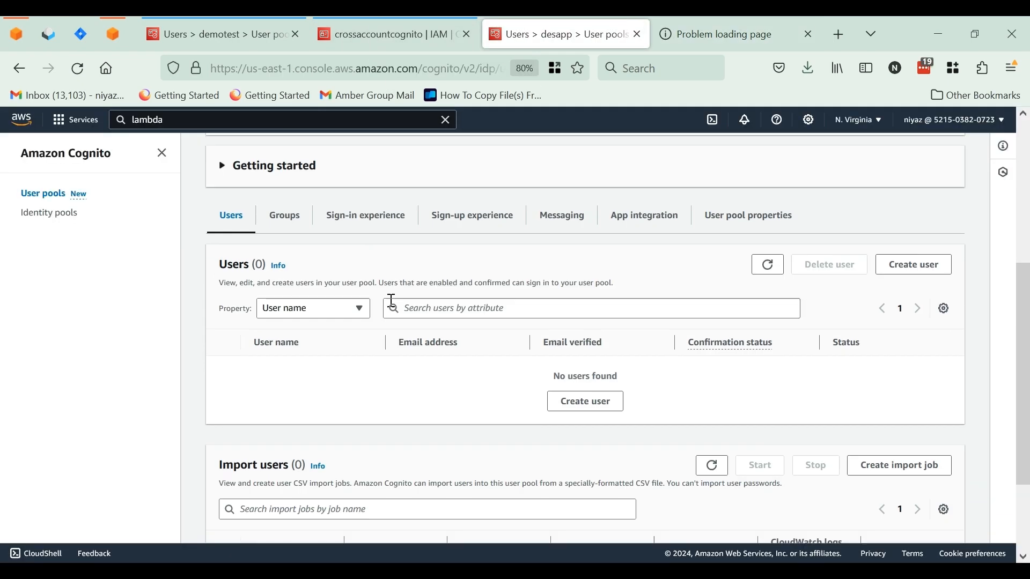
click(769, 265)
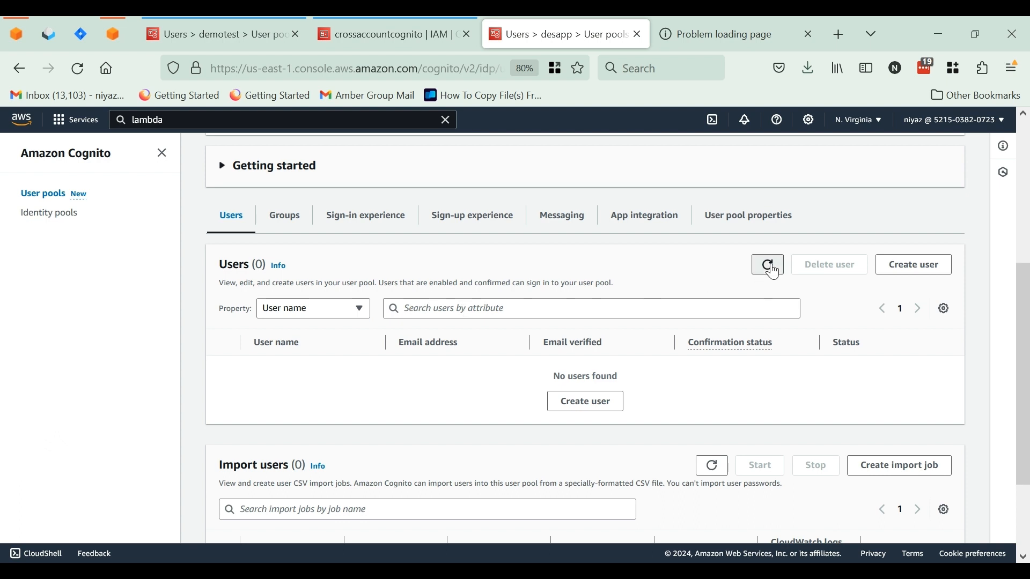